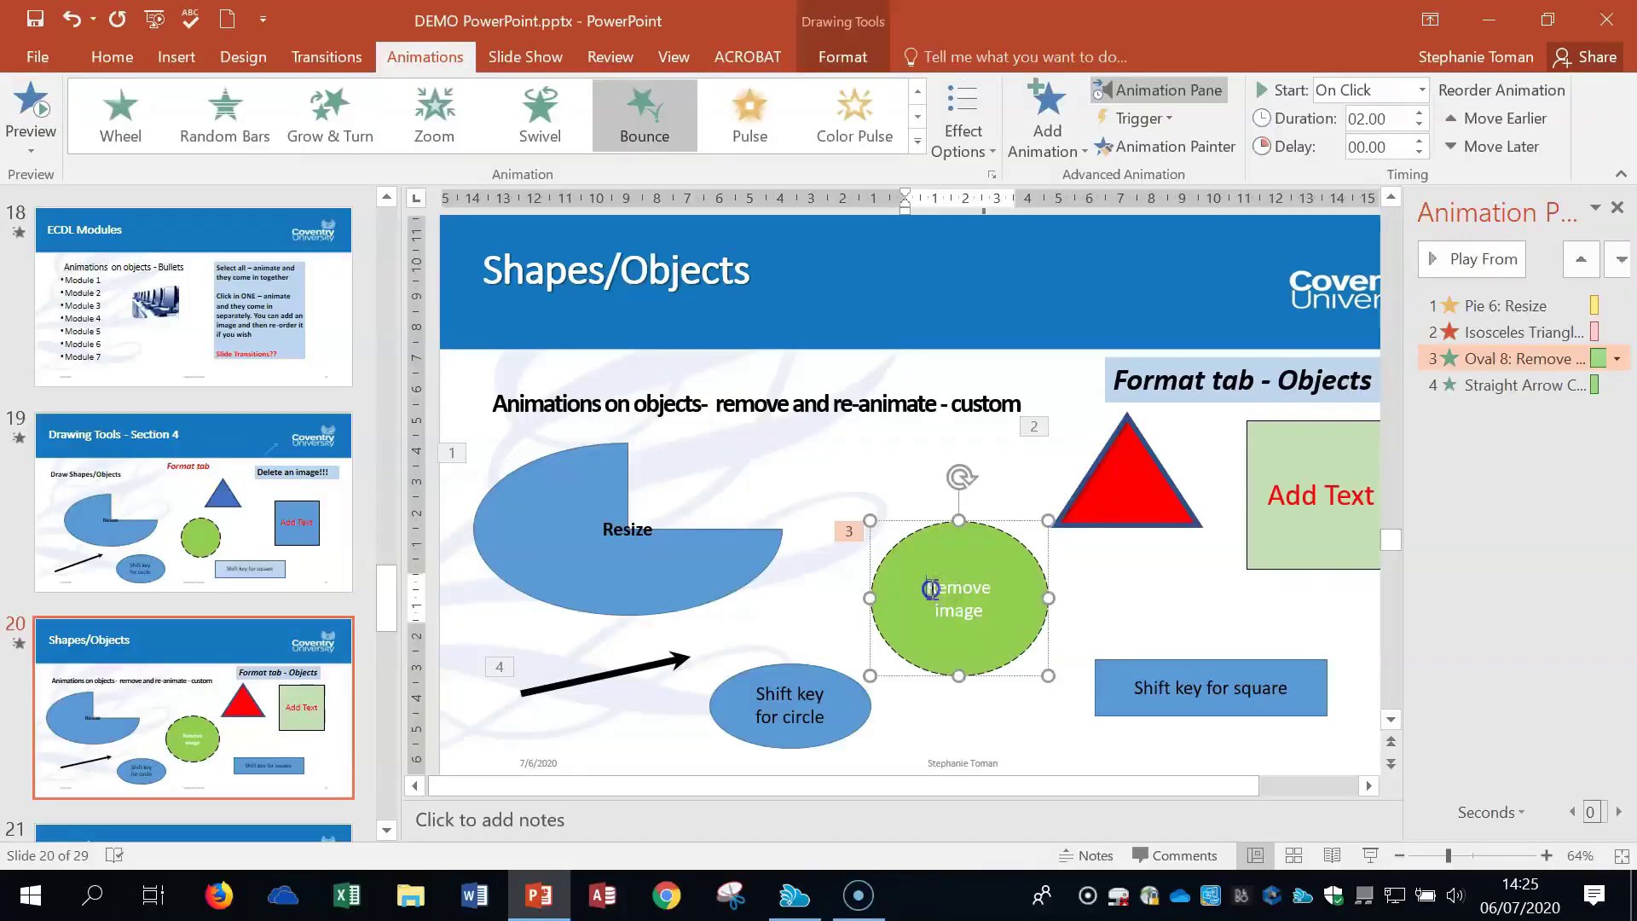
Edit the green square's text to read 'Adjijij', then delete the green 'Remove image' oval.
{"action": "left_click", "coordinate": [931, 589]}
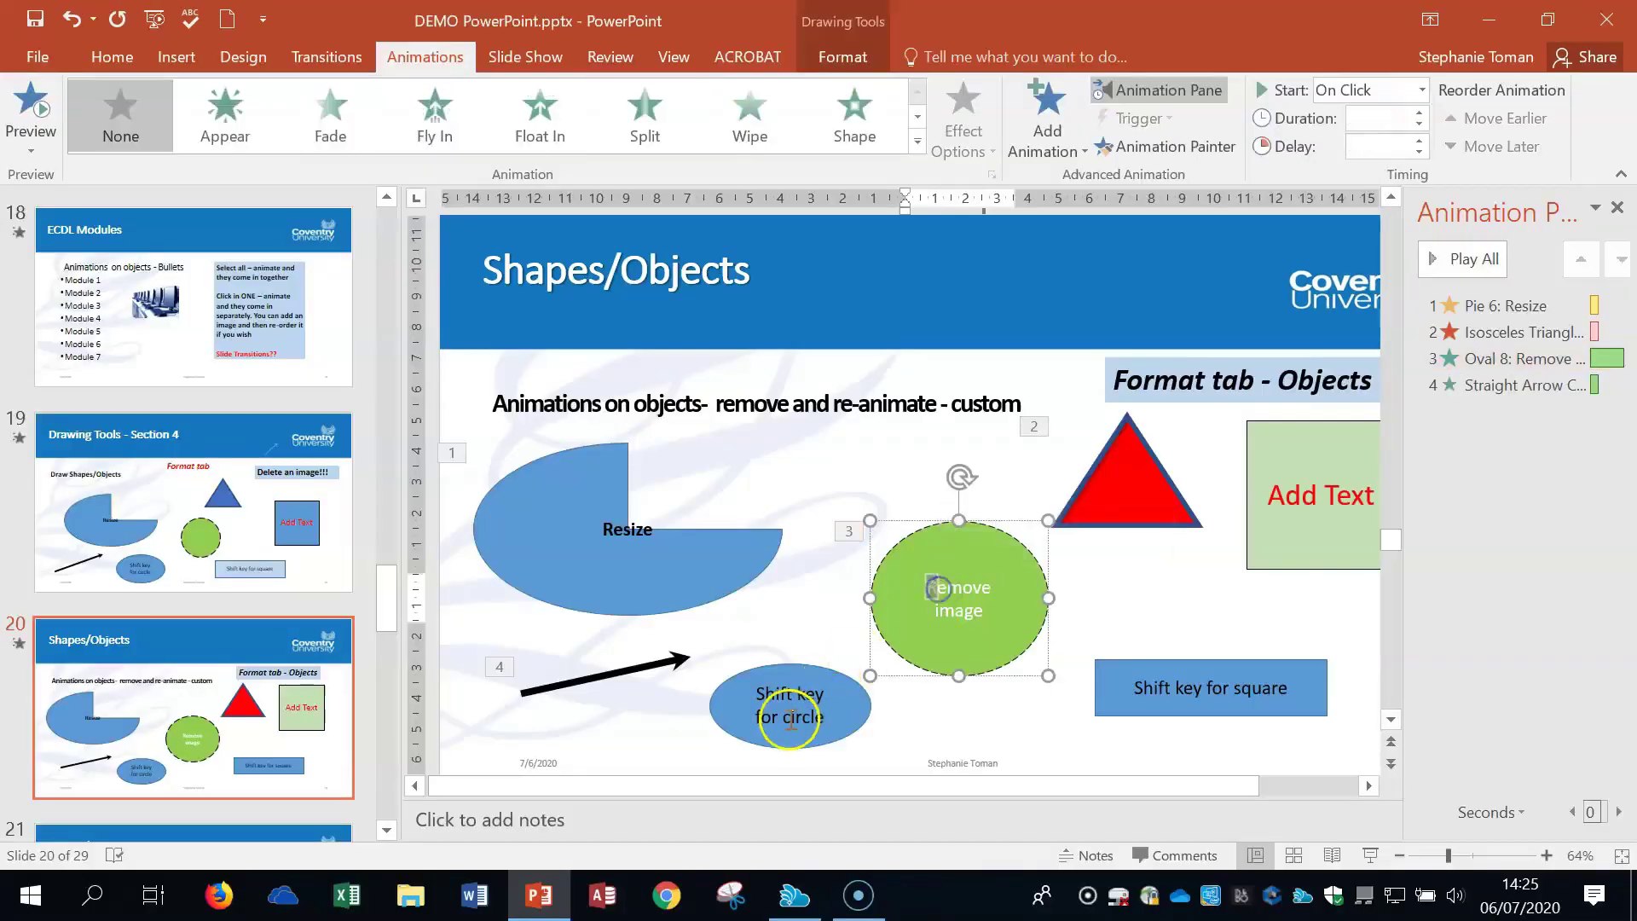
{"action": "left_click", "coordinate": [1309, 497]}
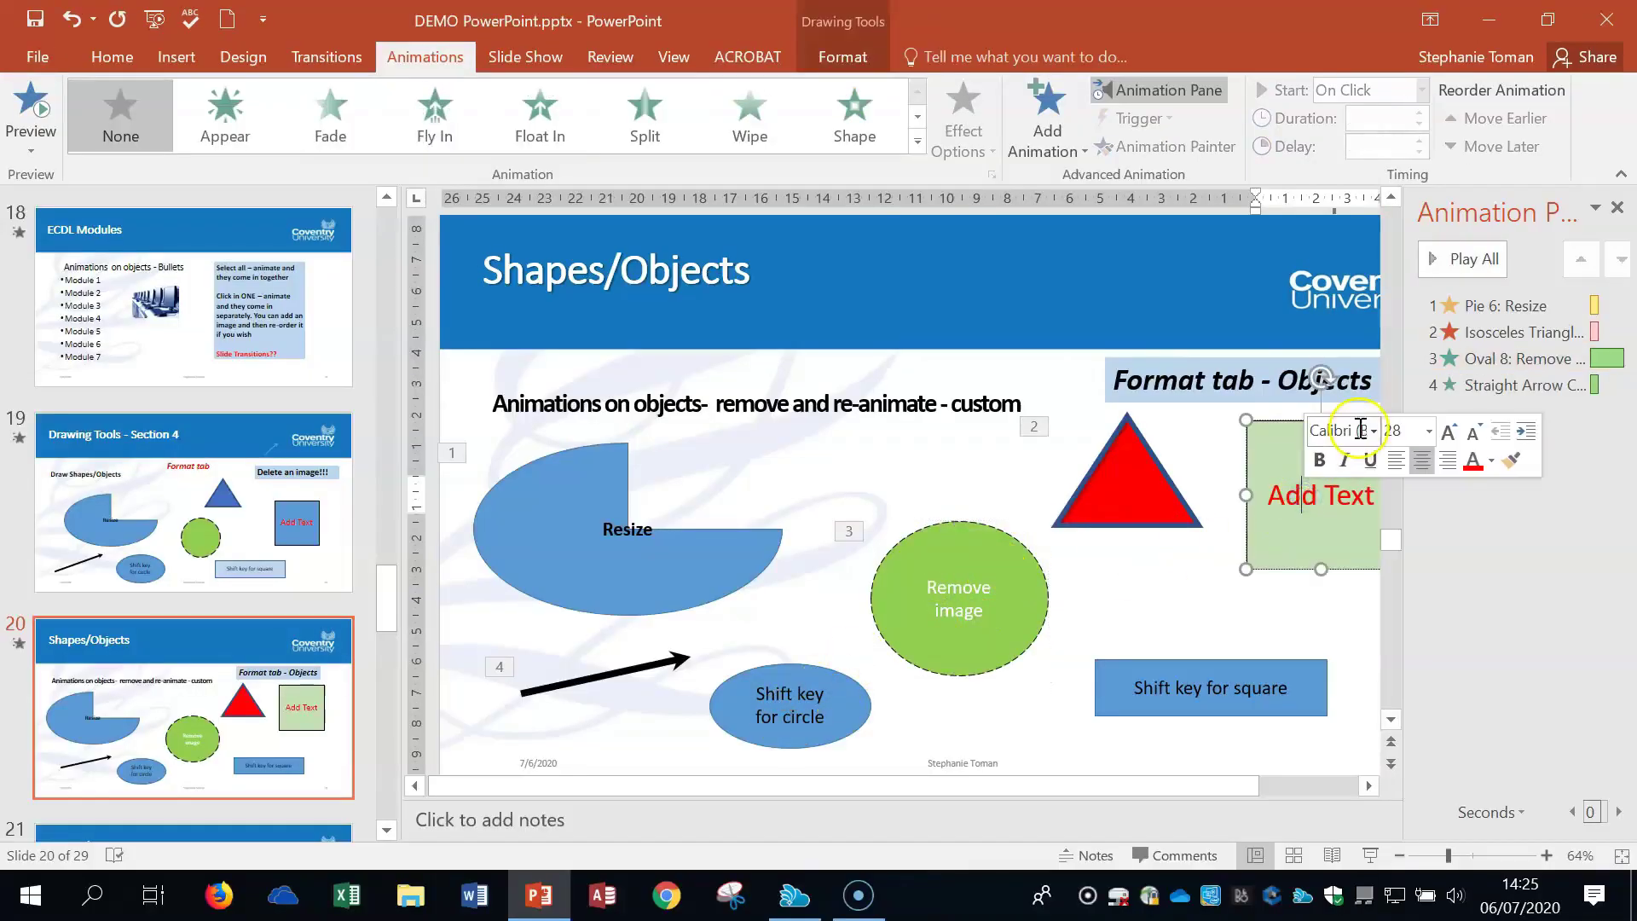
{"action": "type", "text": "jijijij"}
{"action": "key", "text": "Delete"}
{"action": "key", "text": "Delete"}
{"action": "key", "text": "Delete"}
{"action": "key", "text": "Delete"}
{"action": "key", "text": "Delete"}
{"action": "key", "text": "Delete"}
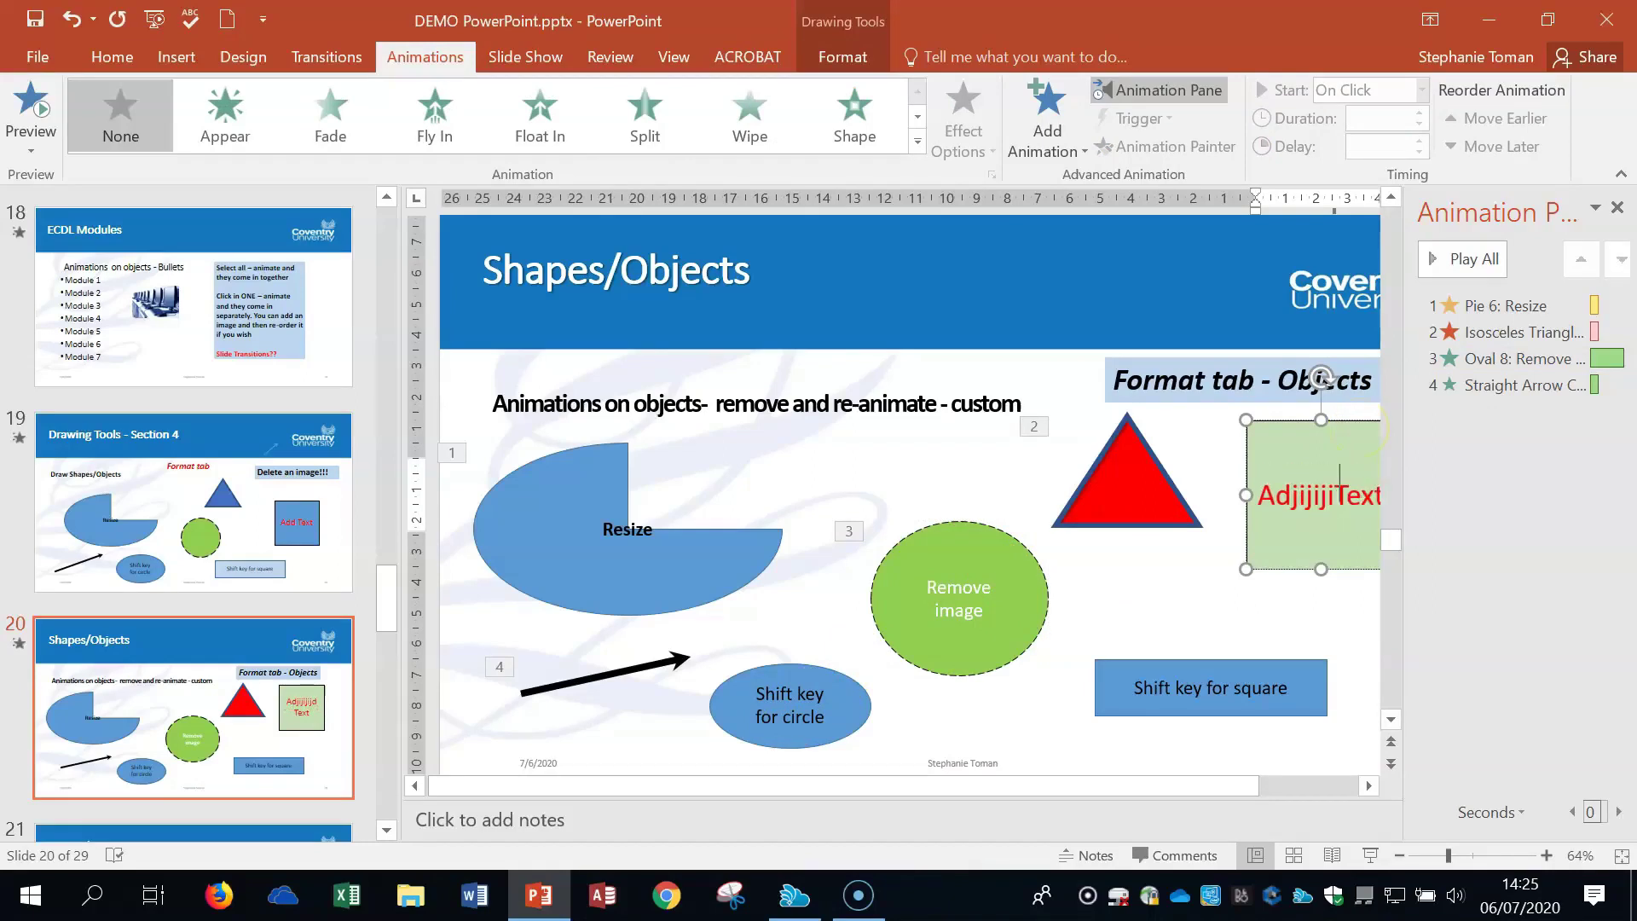
{"action": "key", "text": "BackSpace"}
{"action": "left_click", "coordinate": [1027, 609]}
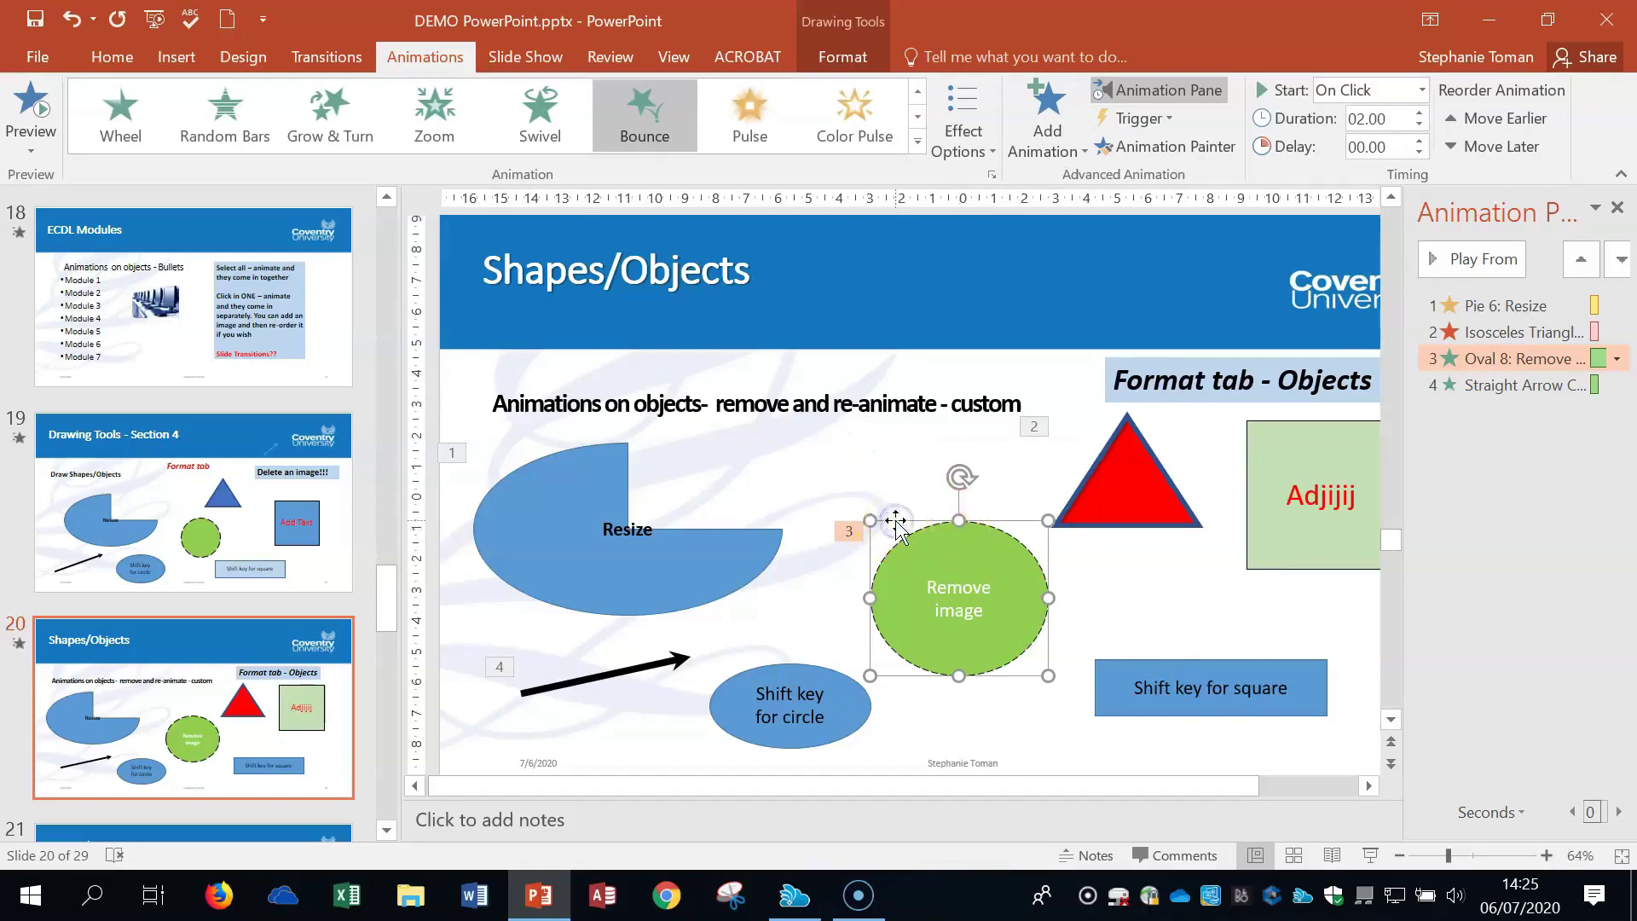
{"action": "key", "text": "Delete"}
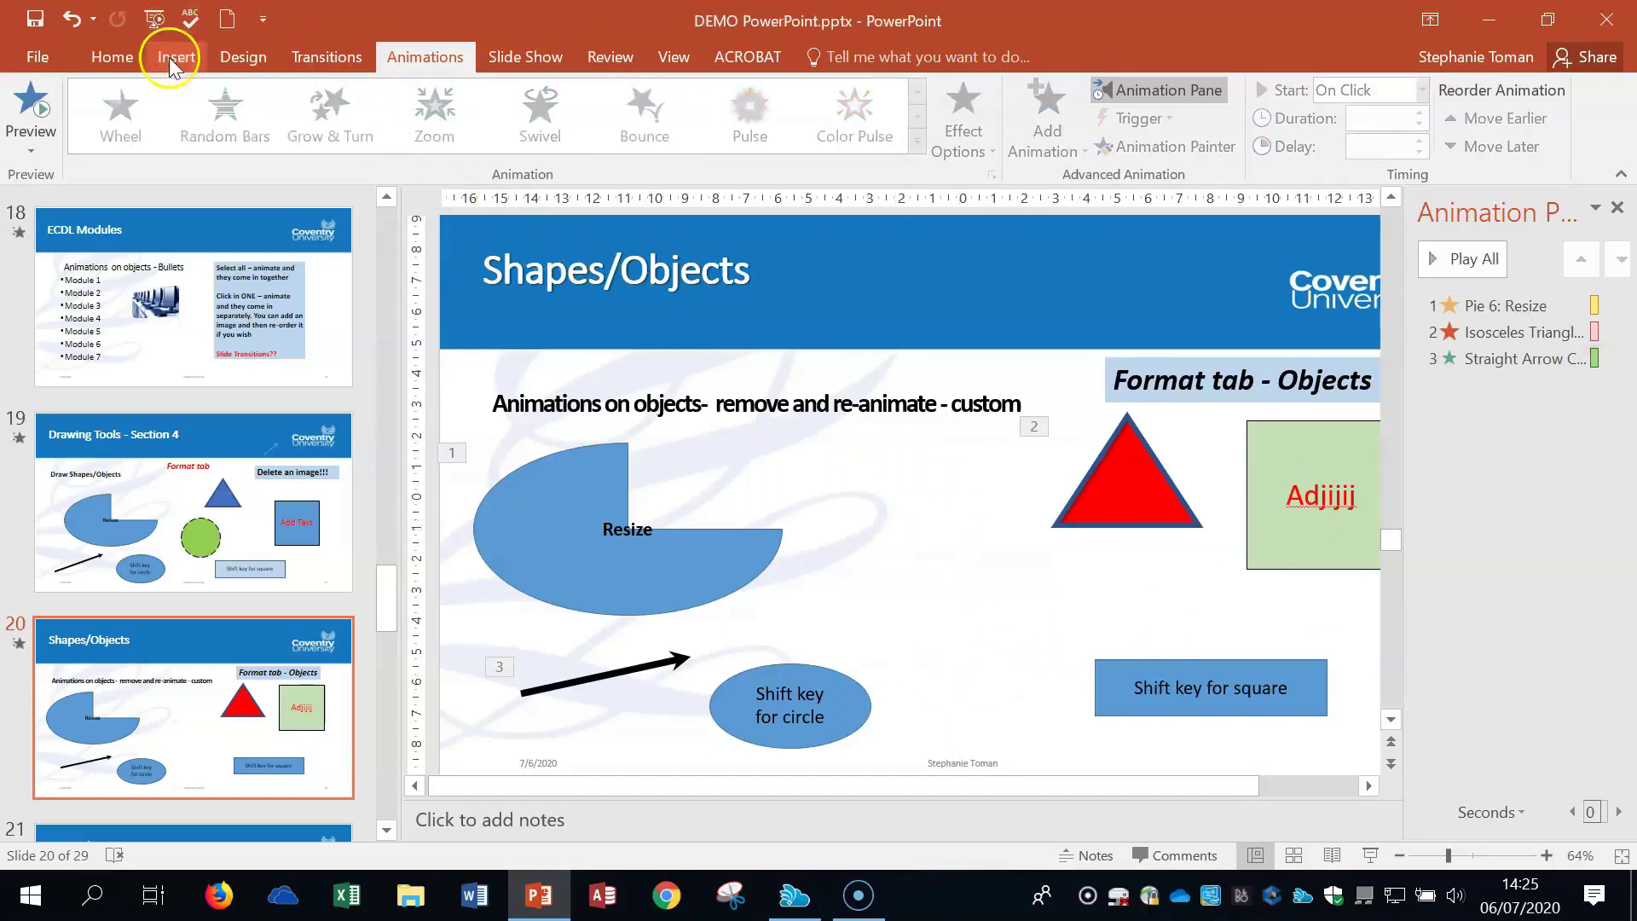
Draw a blue oval circle and place it between the pie and the triangle.
{"action": "left_click", "coordinate": [173, 58]}
{"action": "left_click", "coordinate": [402, 137]}
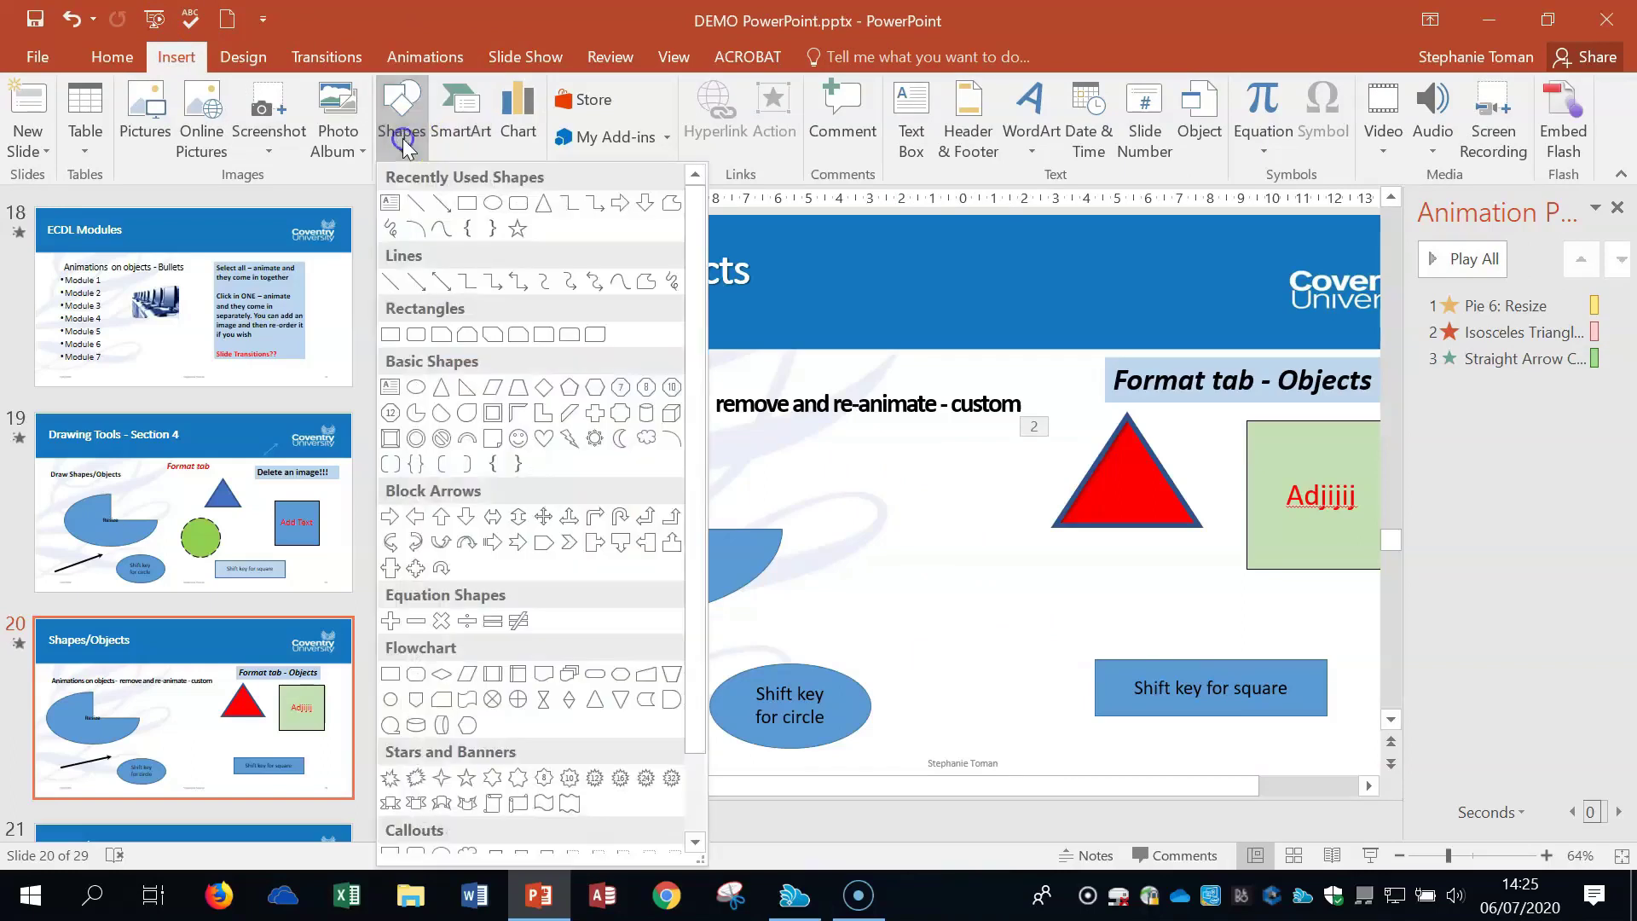
{"action": "left_click", "coordinate": [492, 203]}
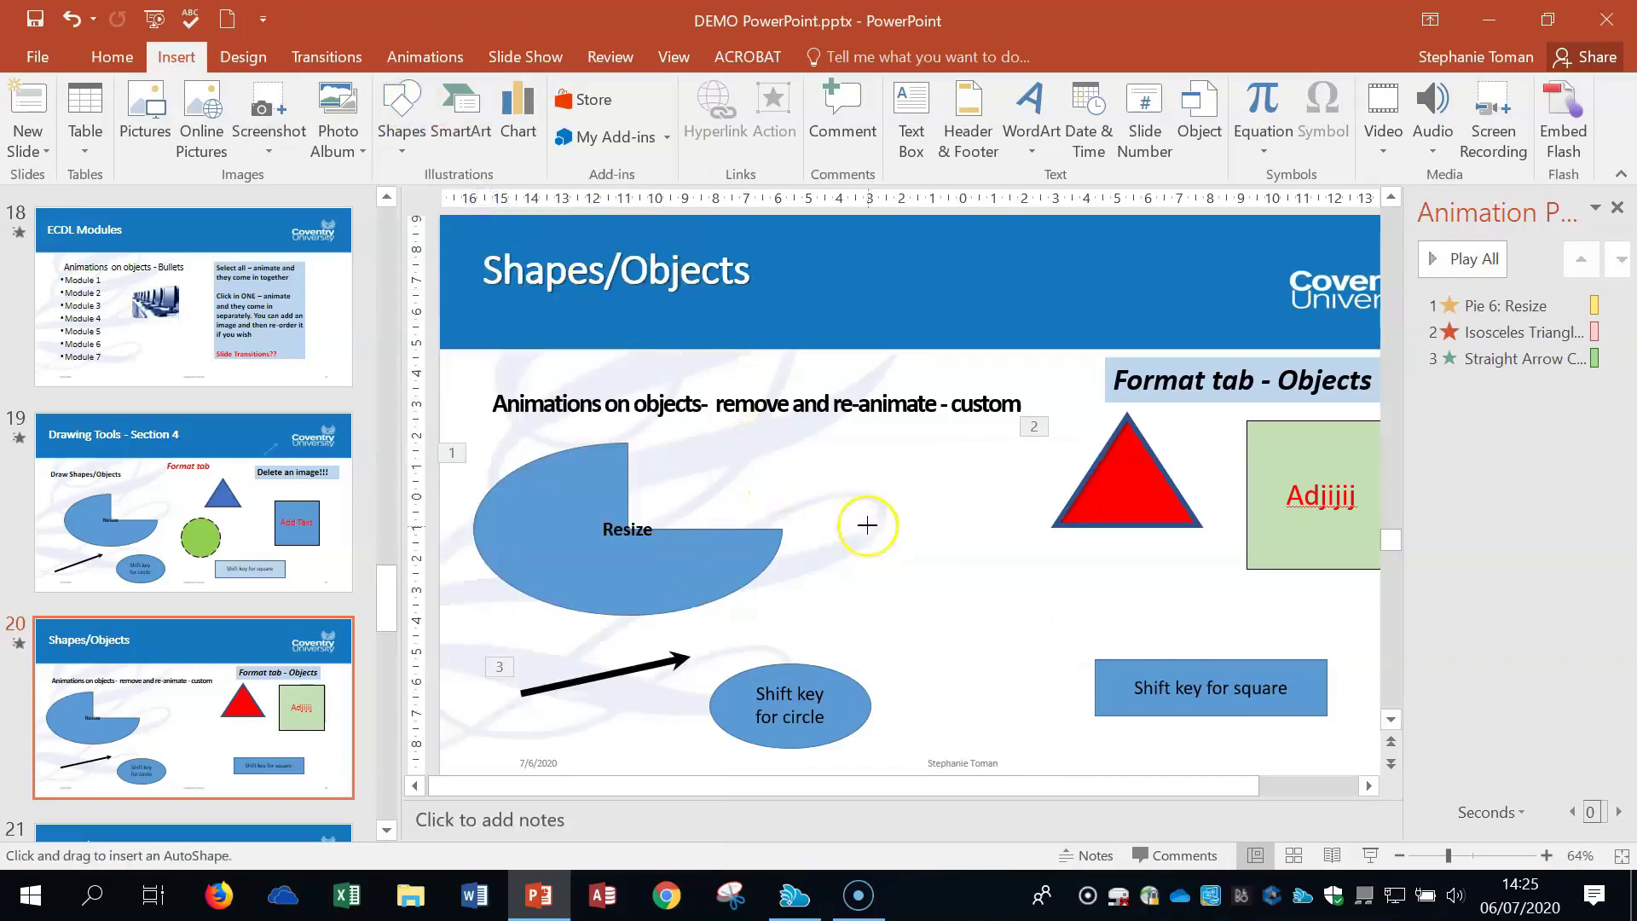
{"action": "left_click_drag", "start_coordinate": [852, 519], "coordinate": [1062, 693]}
{"action": "left_click_drag", "start_coordinate": [908, 527], "coordinate": [897, 461]}
Draw a small 2.6 cm × 2.6 cm blue square below the red triangle.
{"action": "left_click", "coordinate": [1242, 681]}
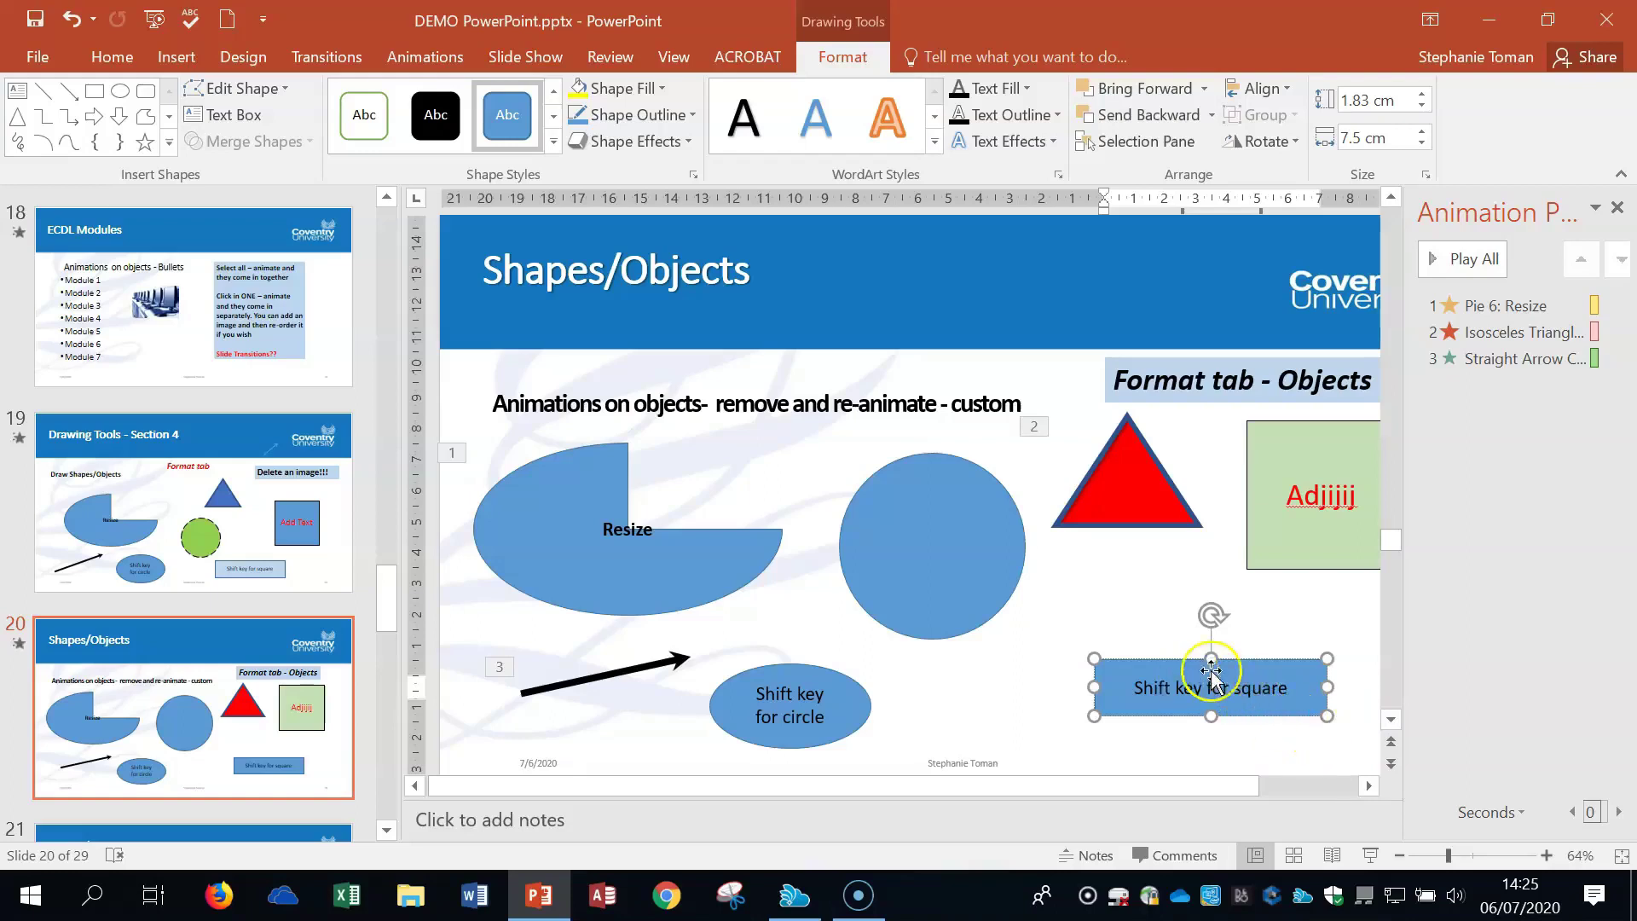
{"action": "left_click", "coordinate": [96, 92]}
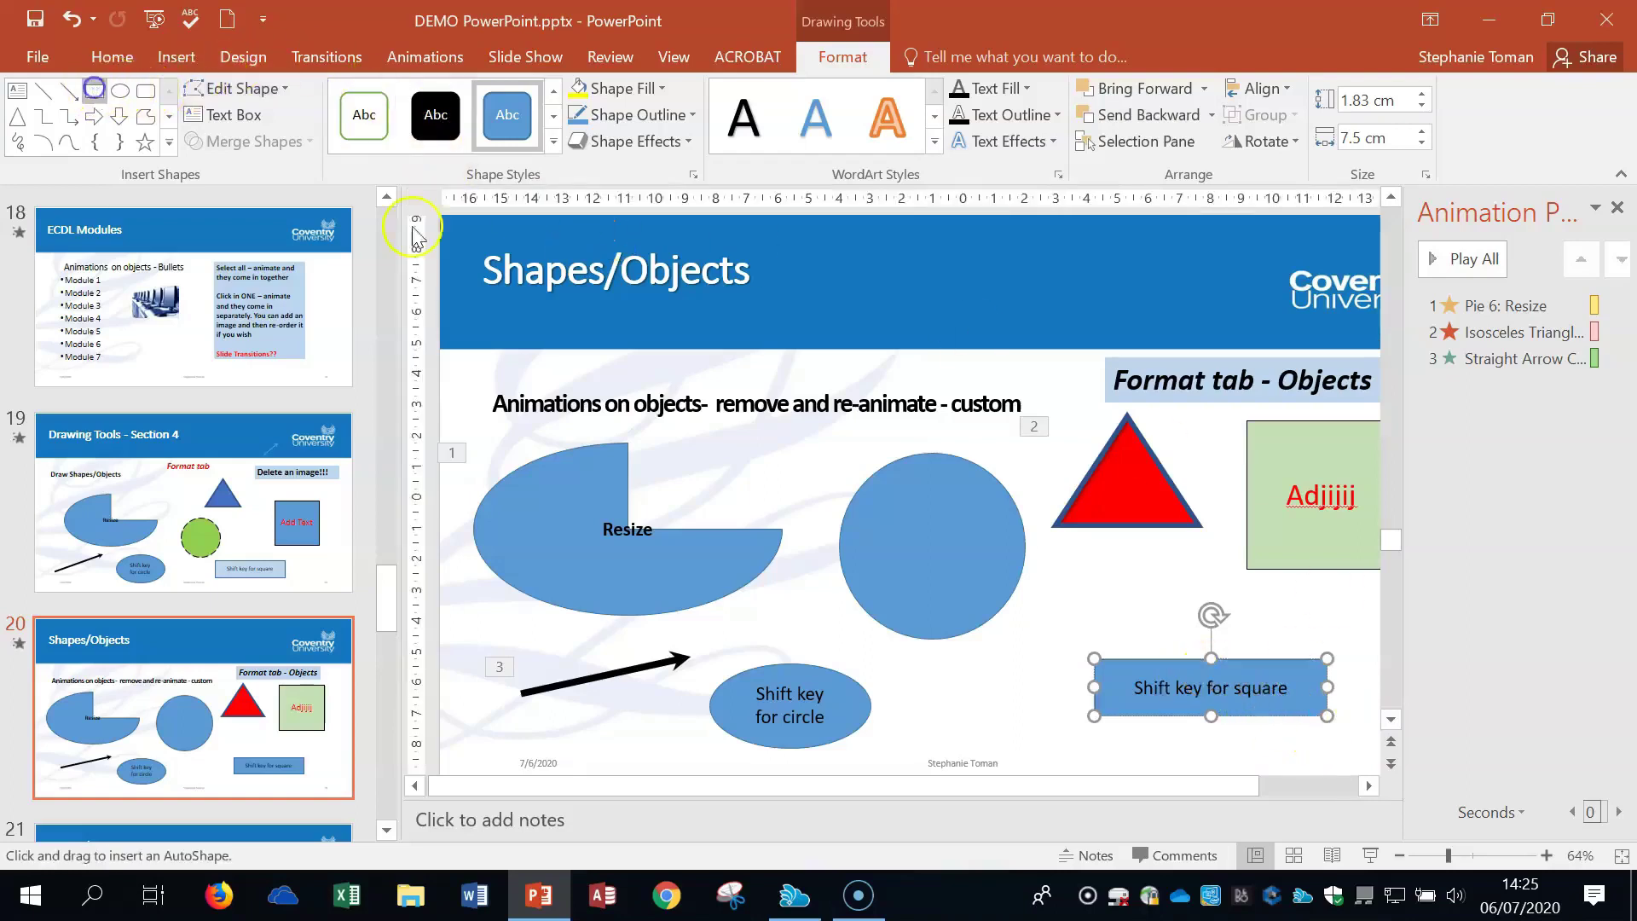
{"action": "left_click", "coordinate": [95, 91]}
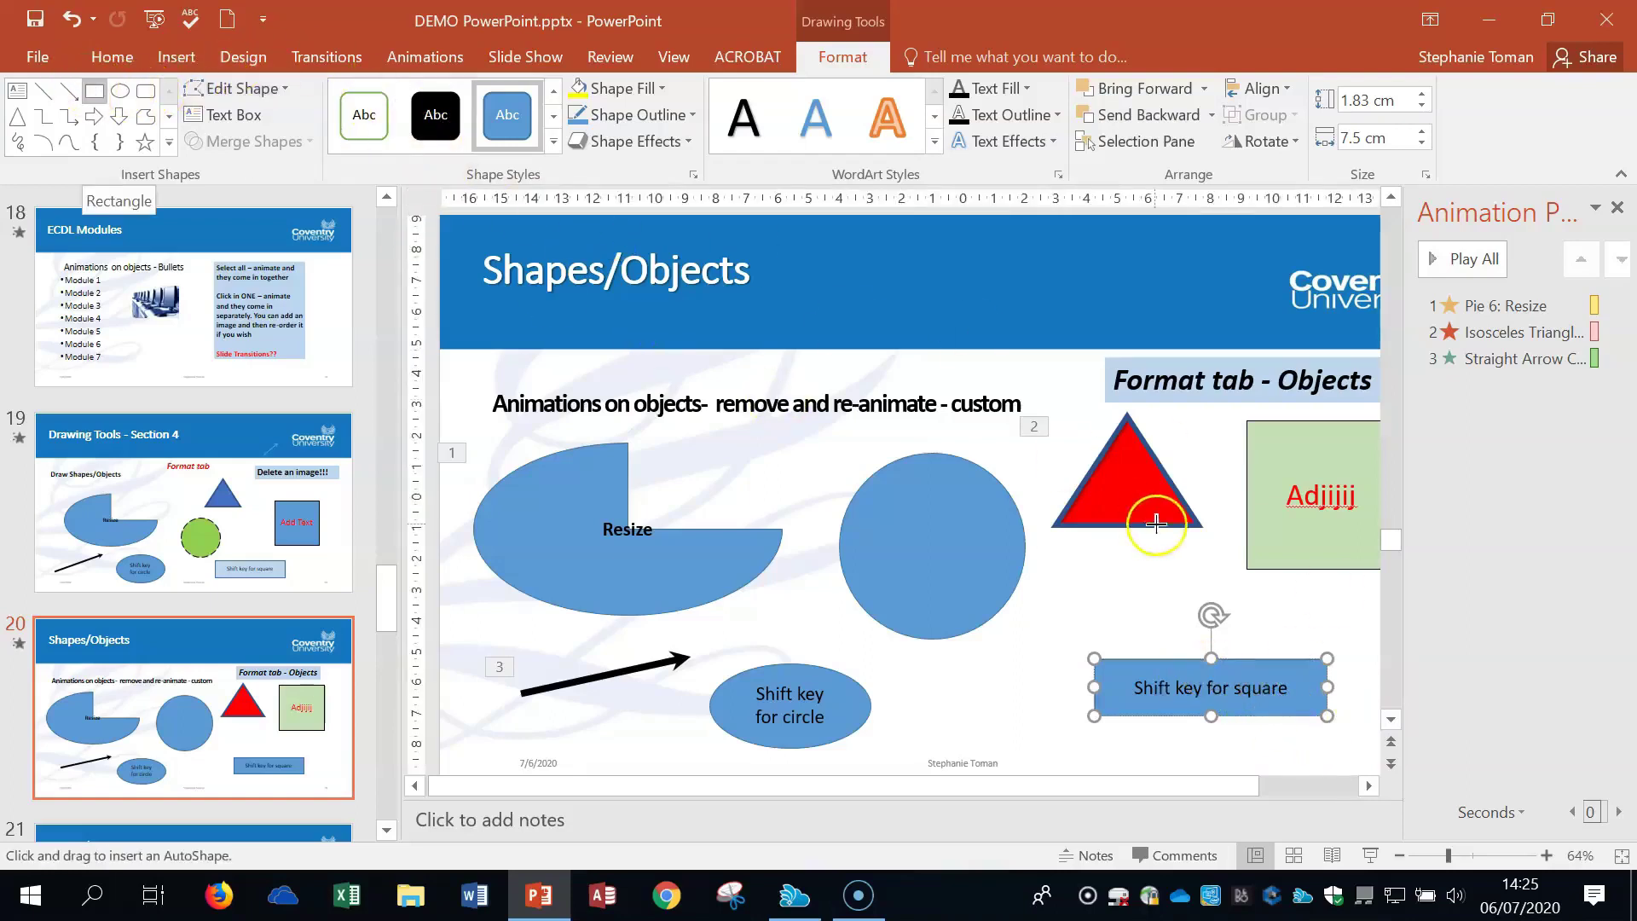
{"action": "left_click_drag", "start_coordinate": [1075, 560], "coordinate": [1121, 584]}
{"action": "left_click", "coordinate": [907, 680]}
{"action": "left_click", "coordinate": [616, 668]}
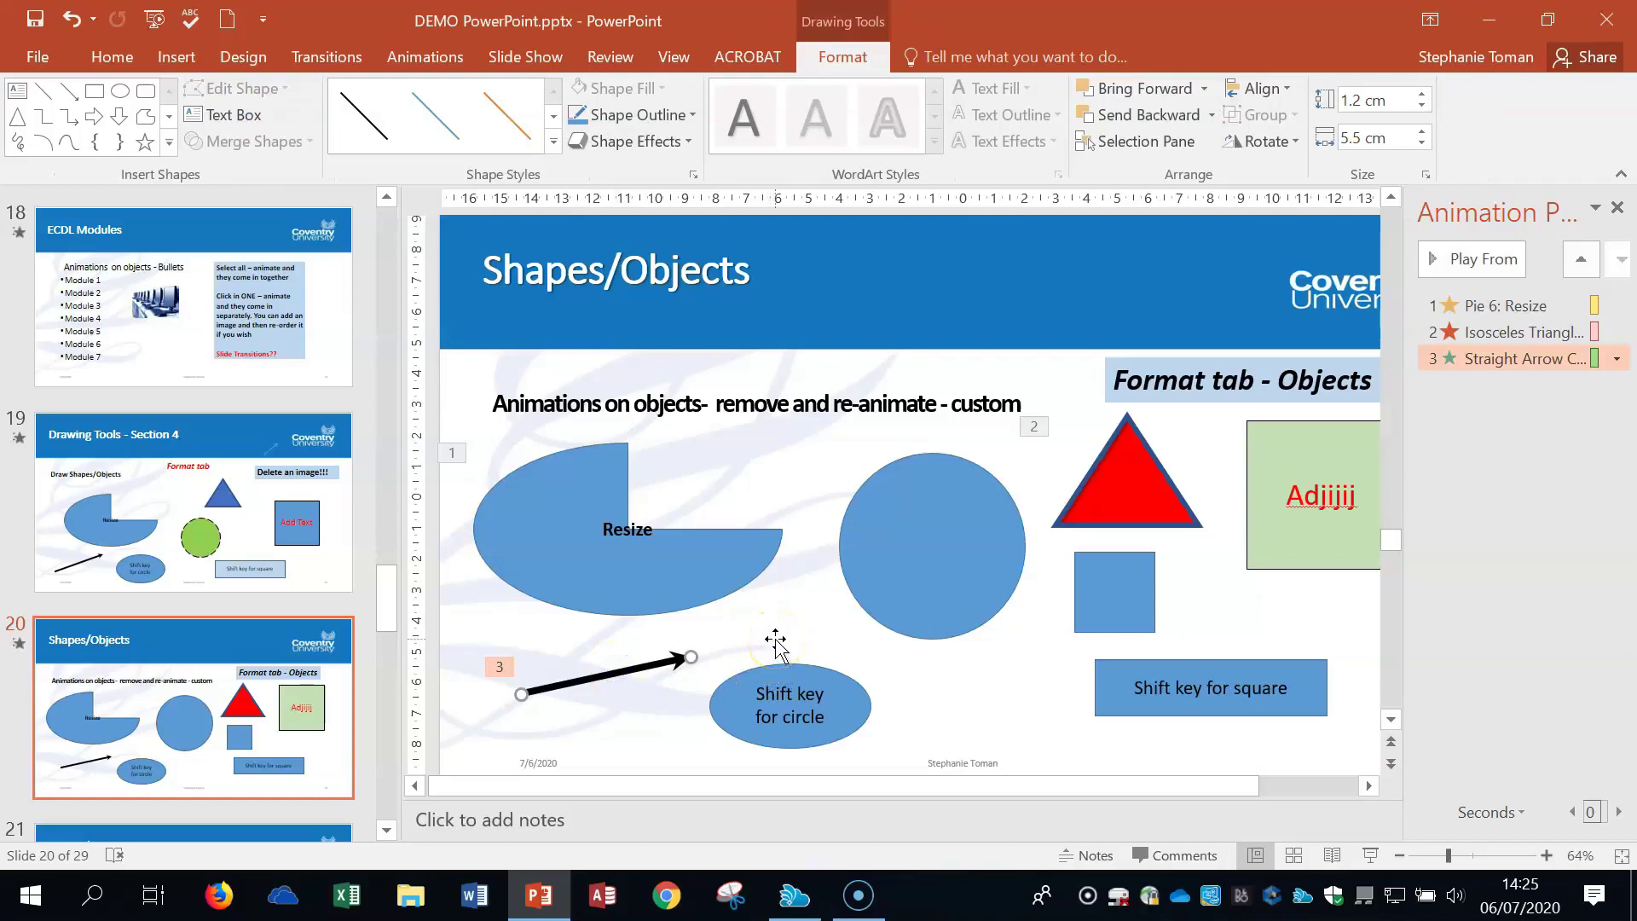
Set the black arrow's End Arrow type to Diamond Arrow in Format Shape and close both panes.
{"action": "left_click", "coordinate": [616, 675]}
{"action": "left_click", "coordinate": [622, 672]}
{"action": "right_click", "coordinate": [621, 670]}
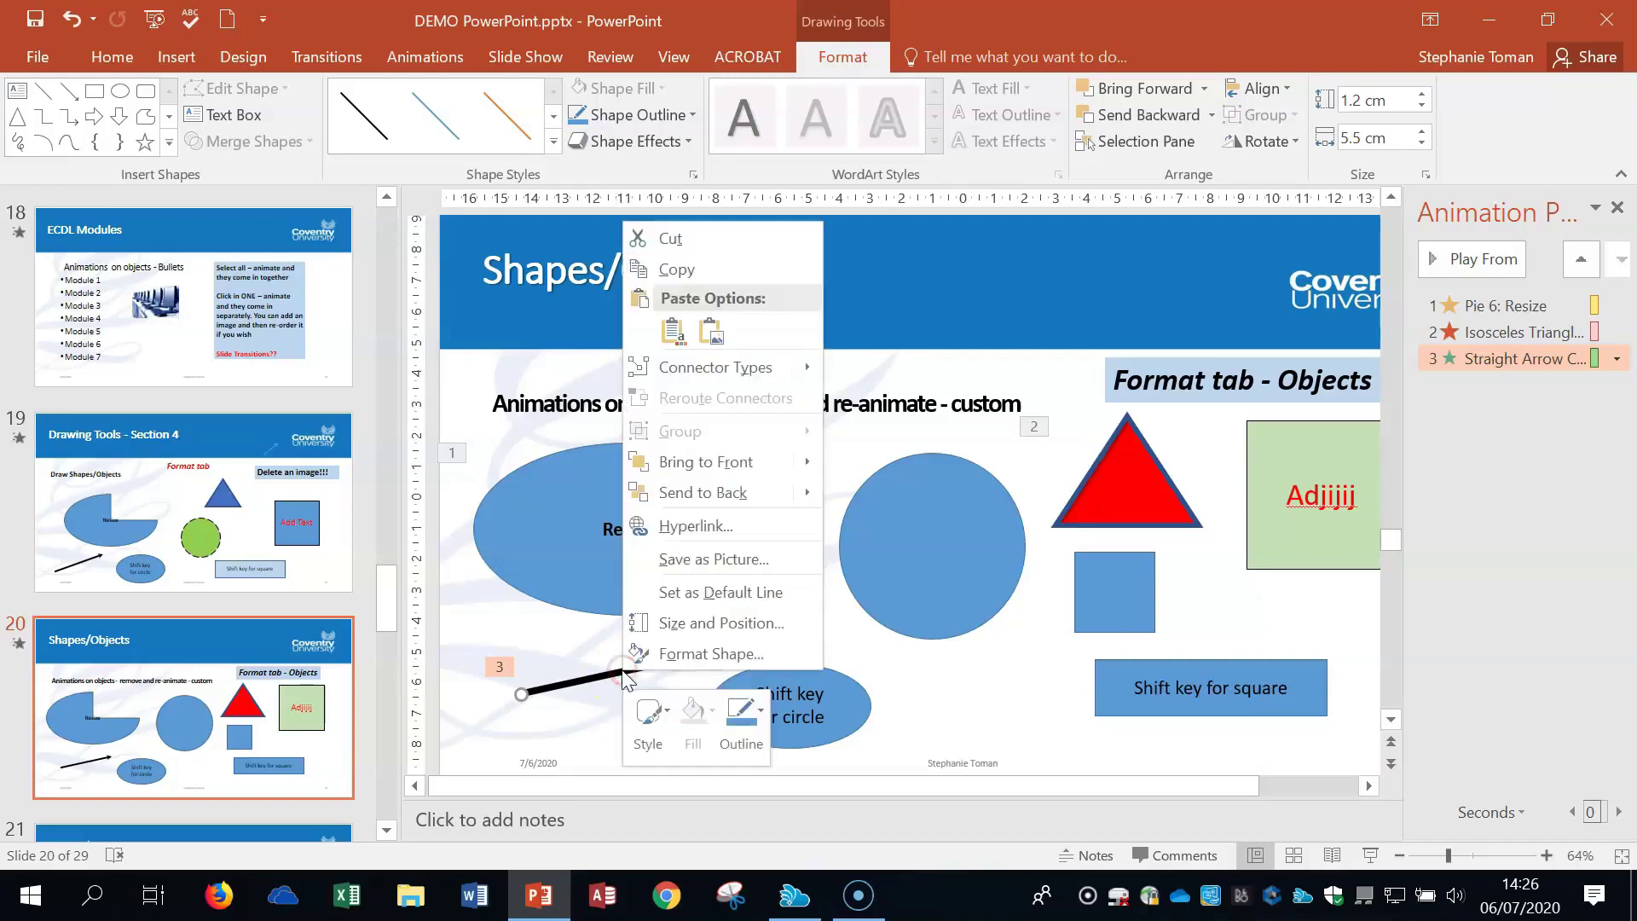
{"action": "left_click", "coordinate": [700, 654]}
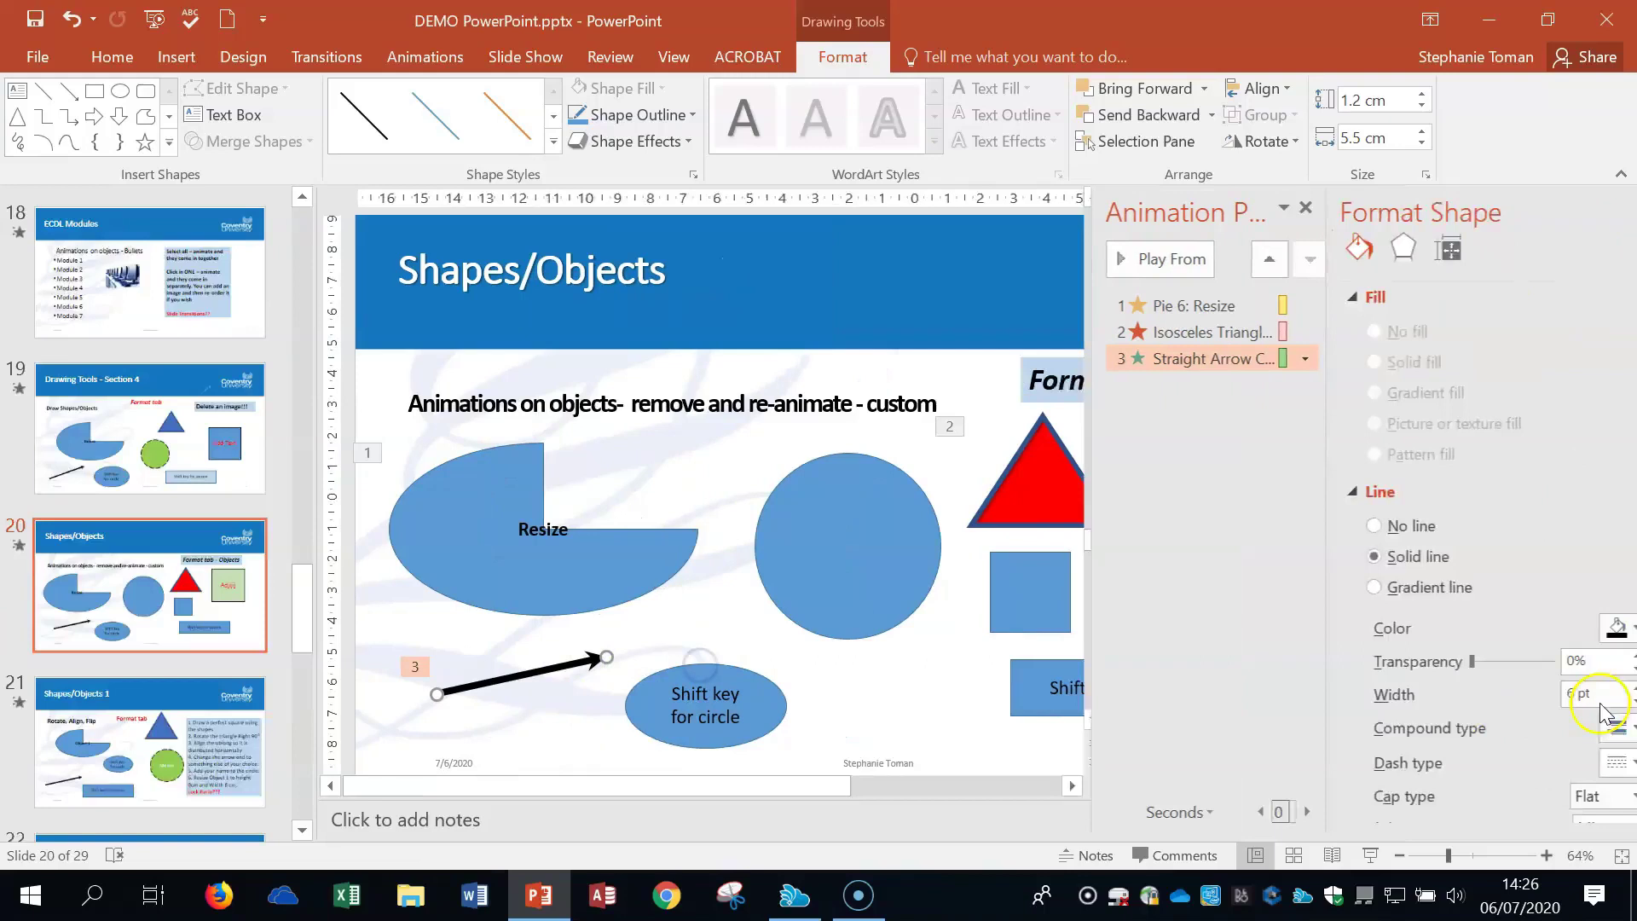
{"action": "scroll", "coordinate": [1603, 721], "scroll_direction": "down", "scroll_amount": 3}
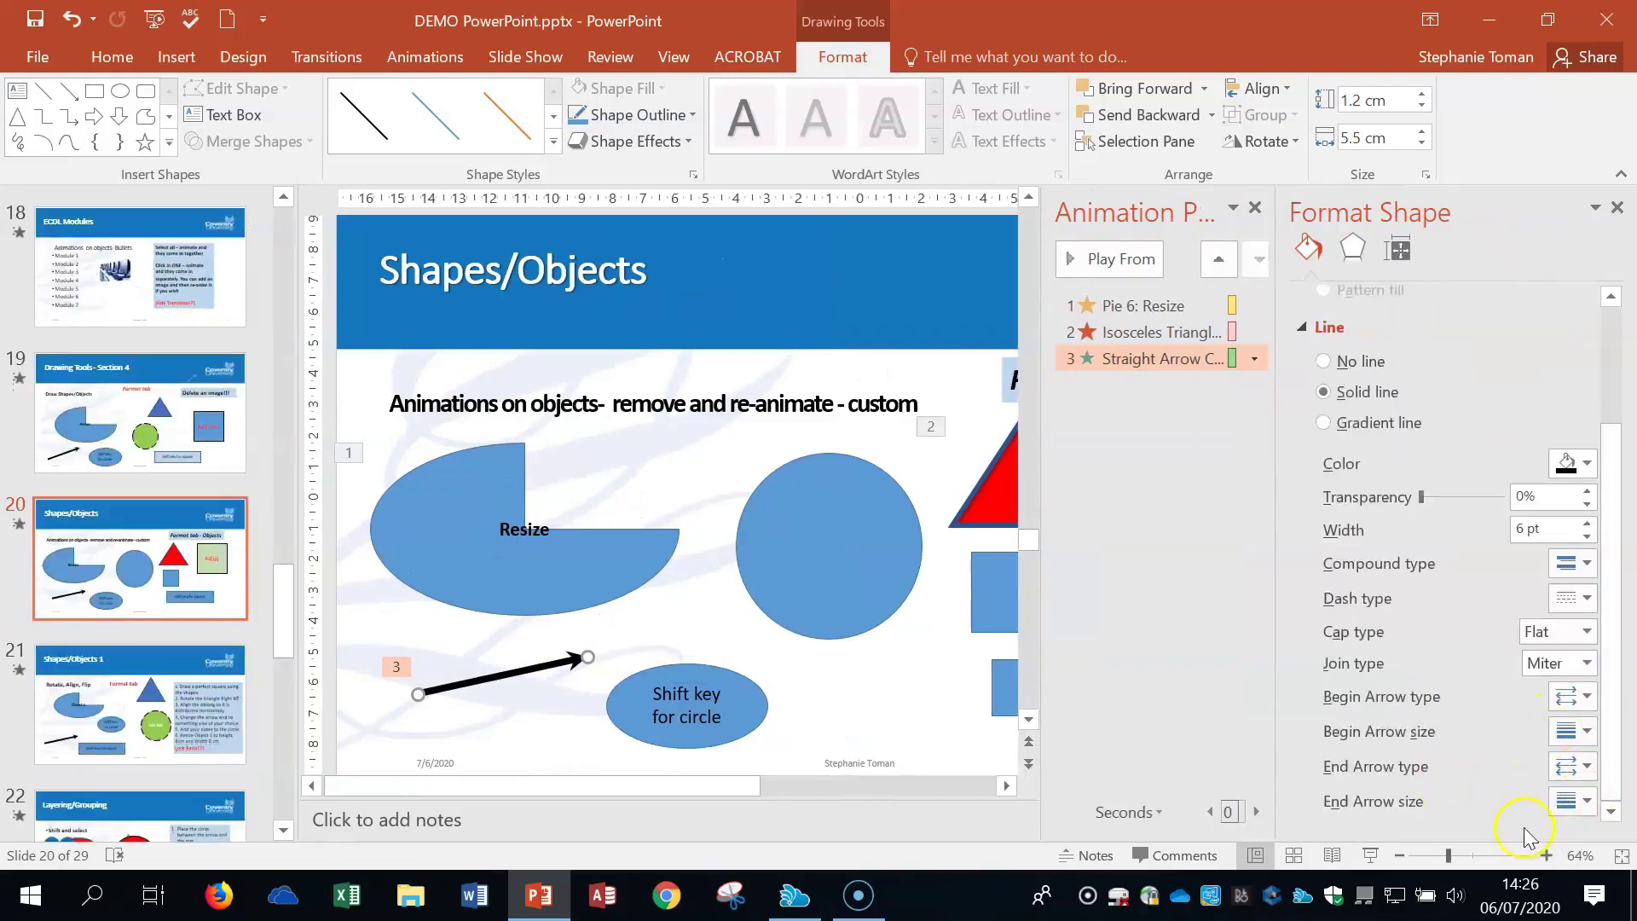
{"action": "left_click", "coordinate": [1591, 769]}
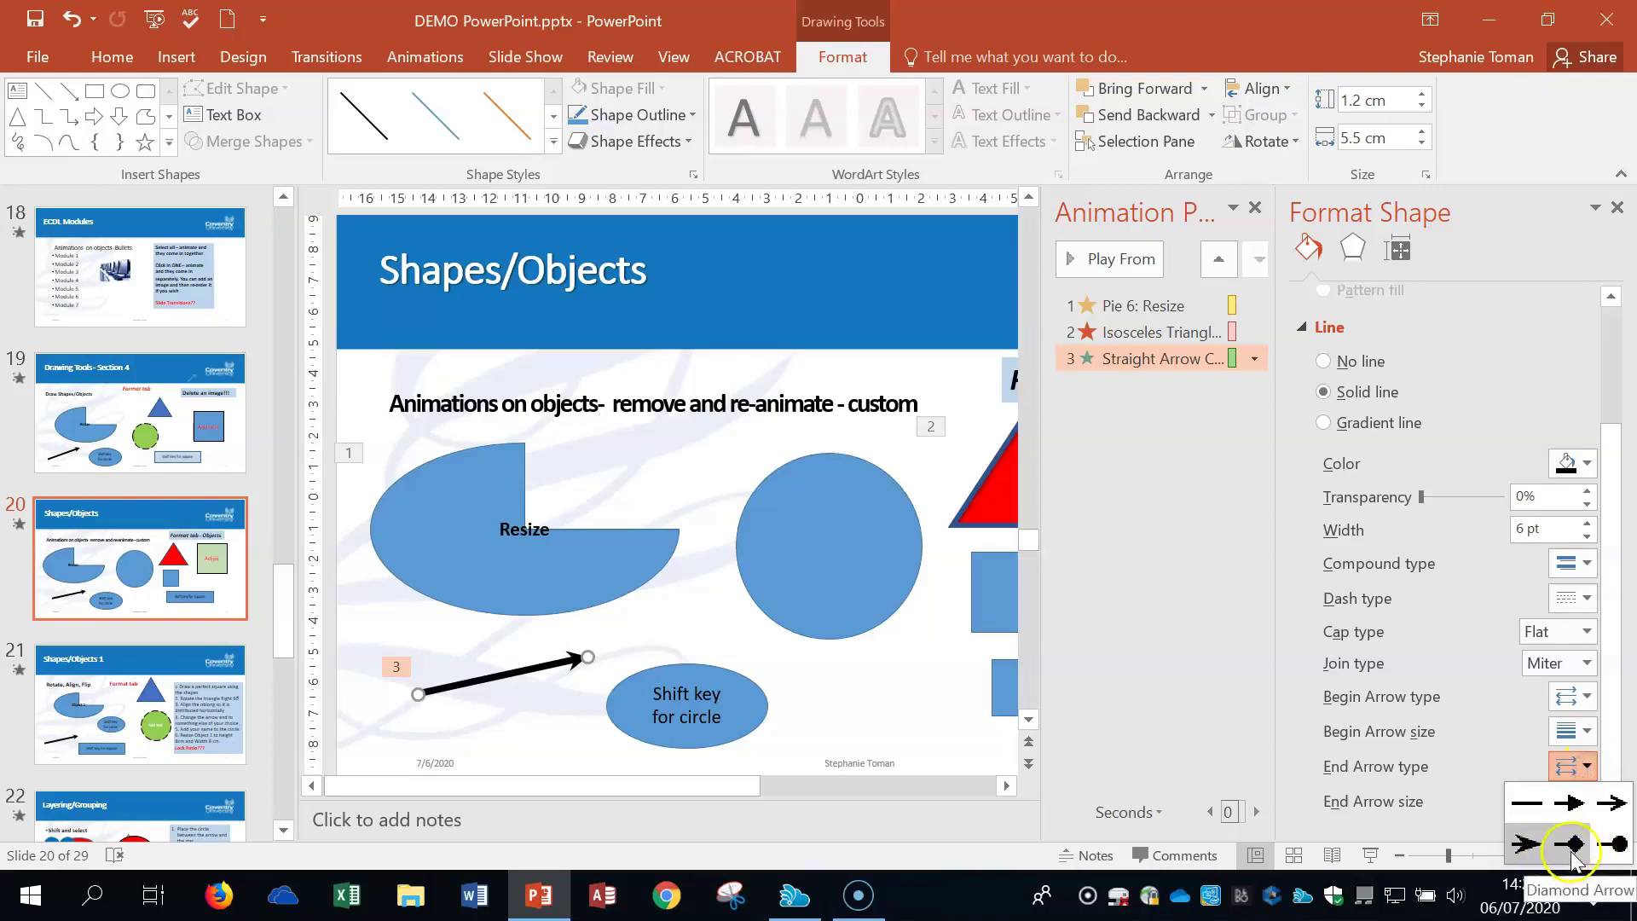
{"action": "left_click", "coordinate": [1541, 844]}
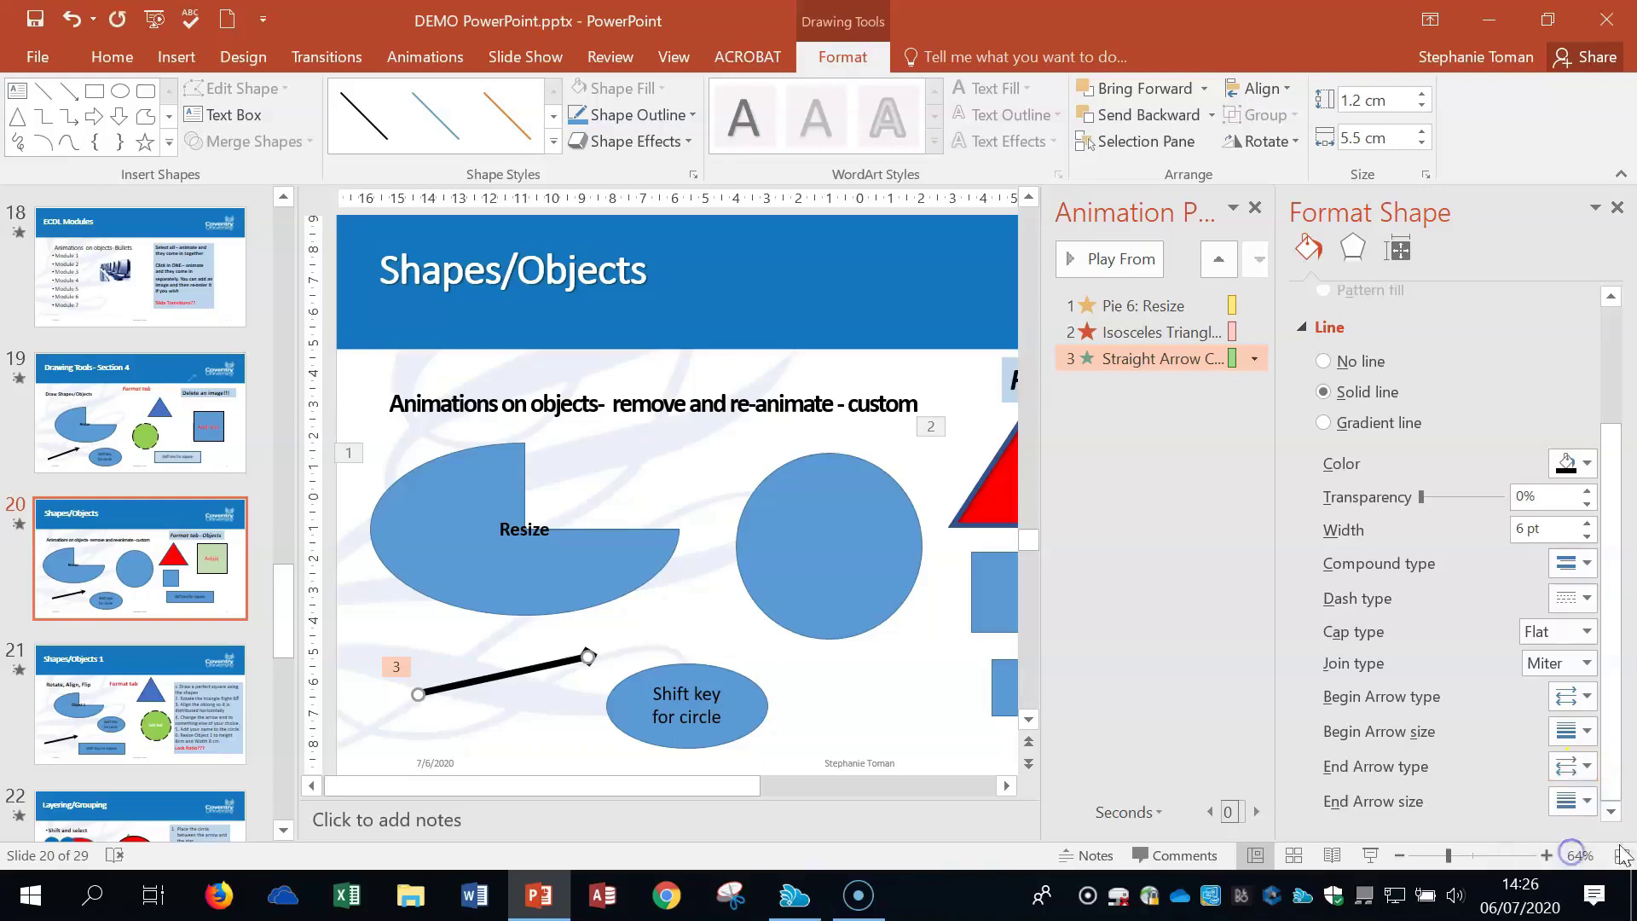
{"action": "left_click", "coordinate": [1620, 208]}
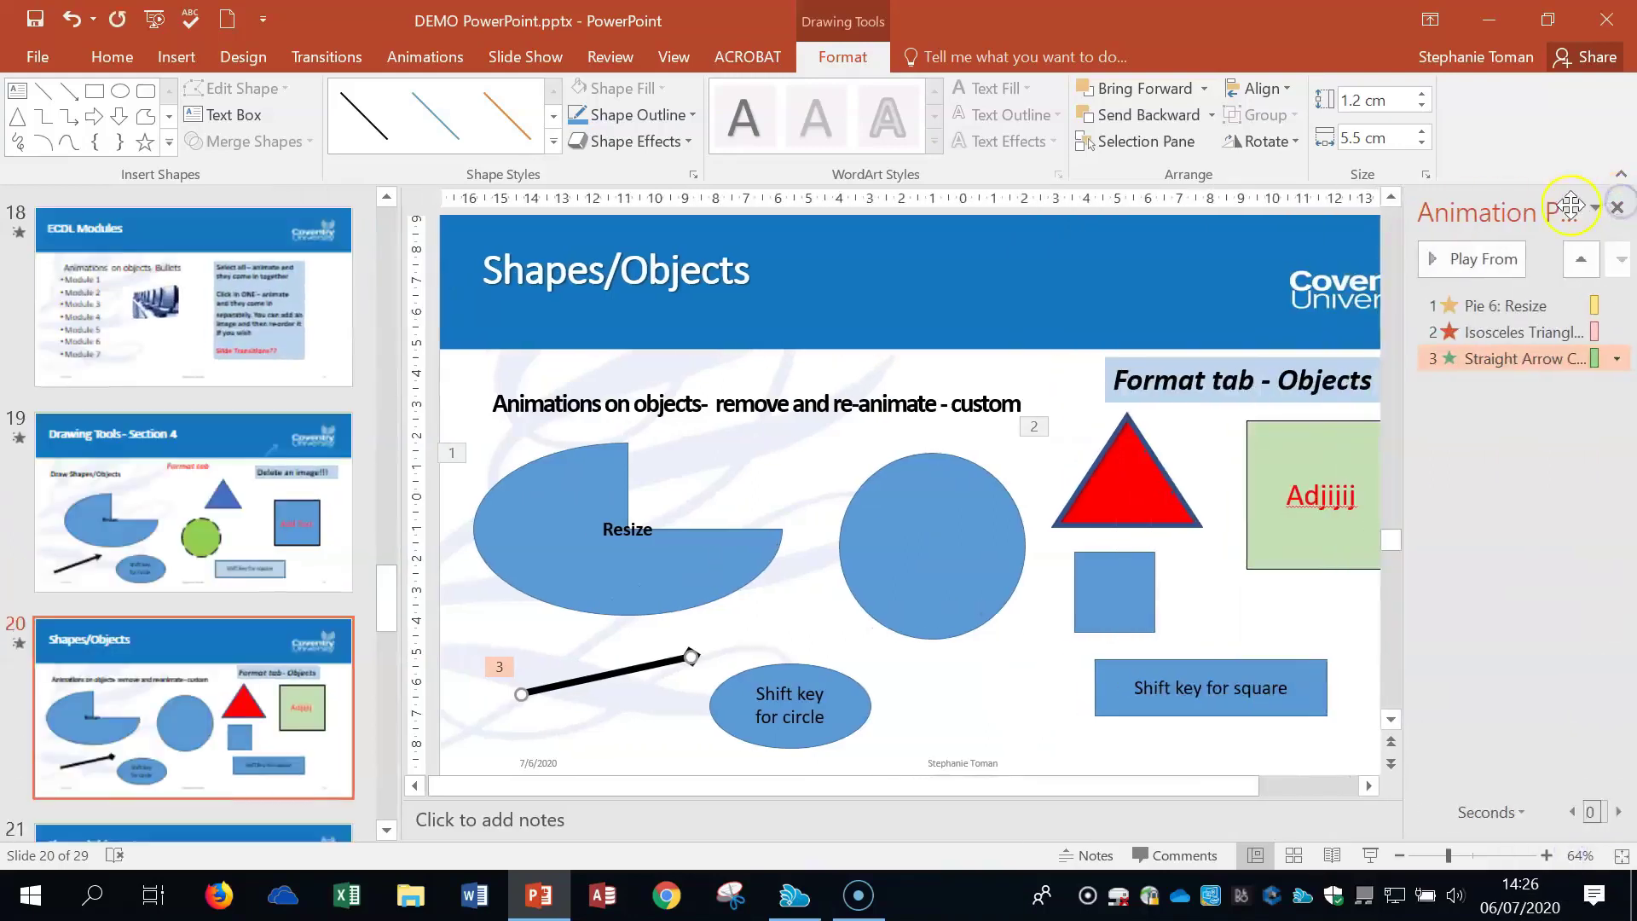
{"action": "left_click", "coordinate": [1623, 209]}
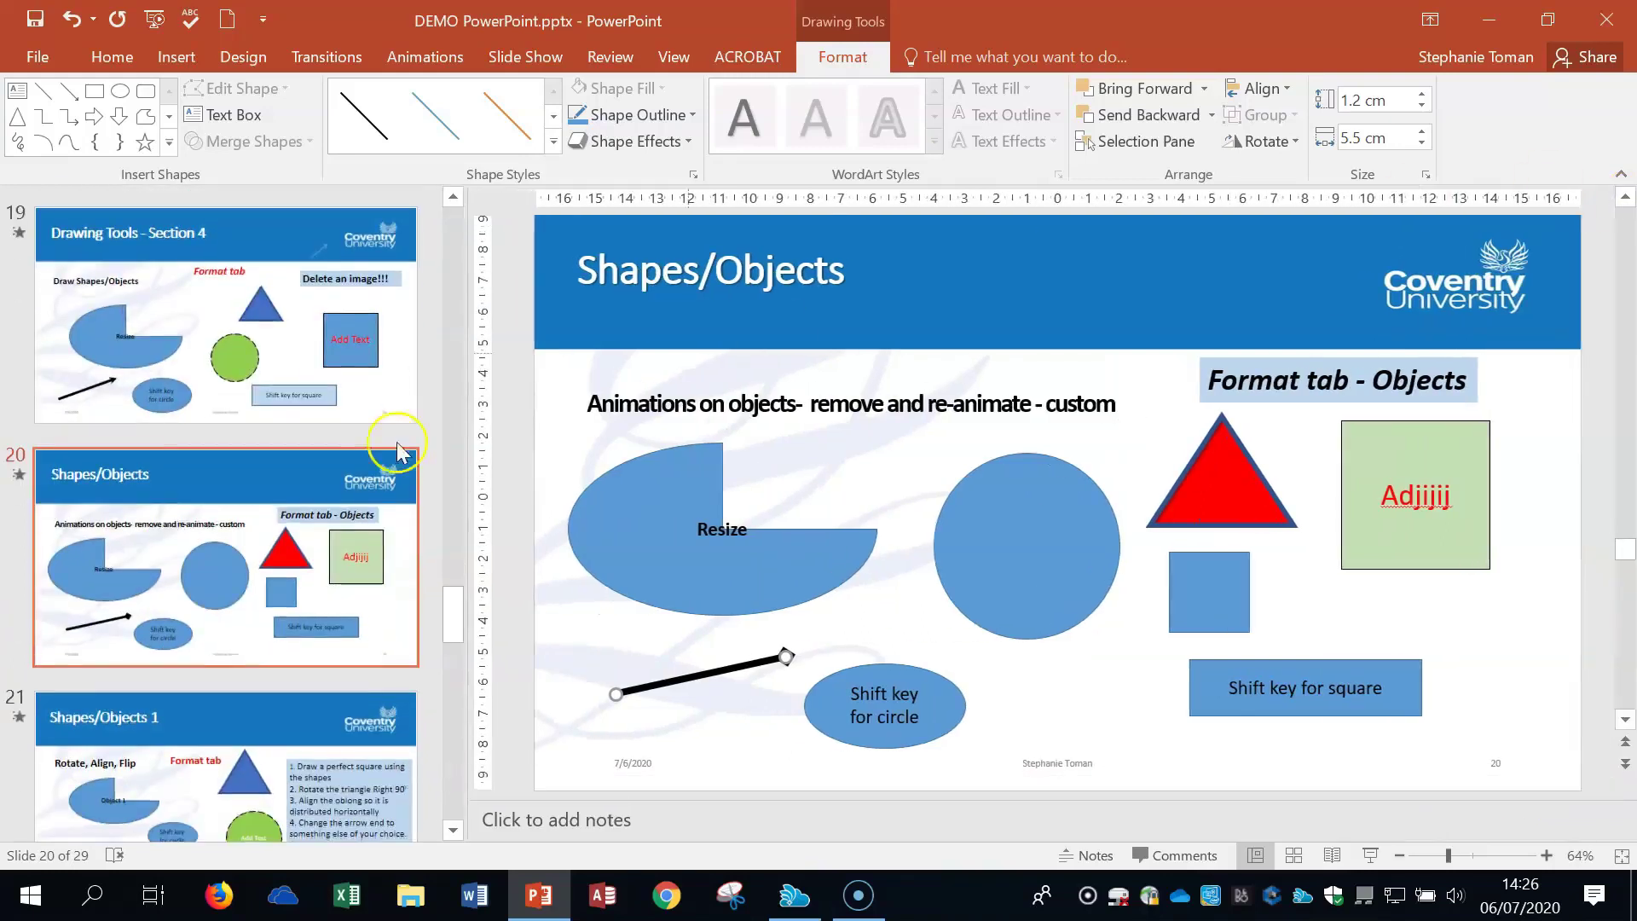
Delete the pie's Resize animation and the triangle's Zoom animation on slide 20.
{"action": "left_click", "coordinate": [390, 615]}
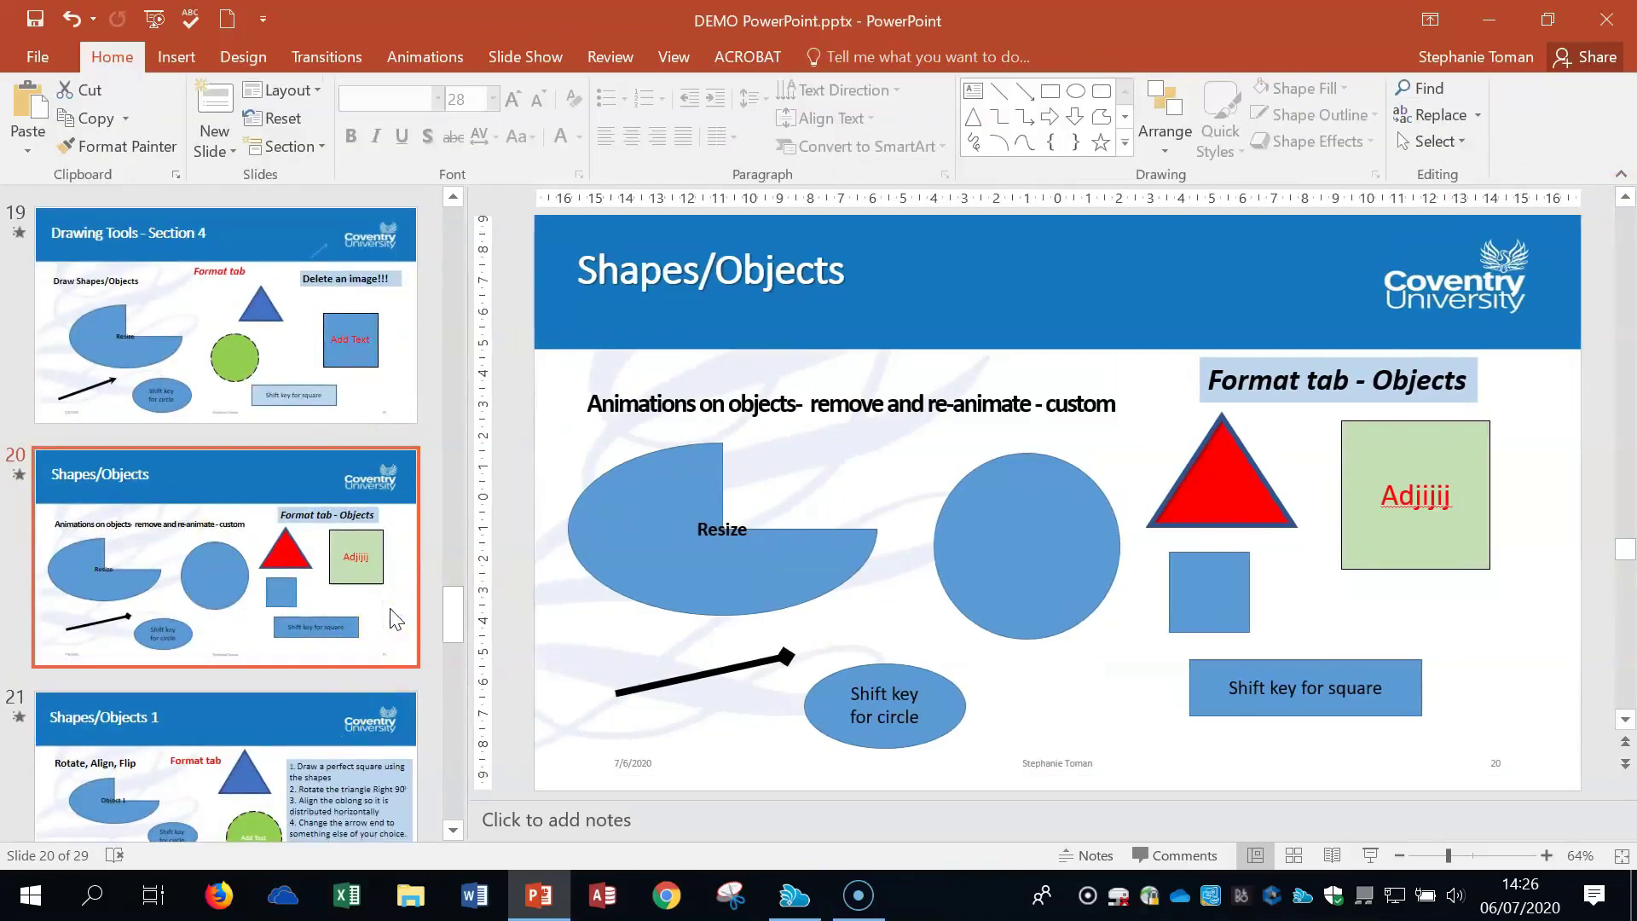
{"action": "left_click", "coordinate": [603, 578]}
{"action": "left_click", "coordinate": [1091, 701]}
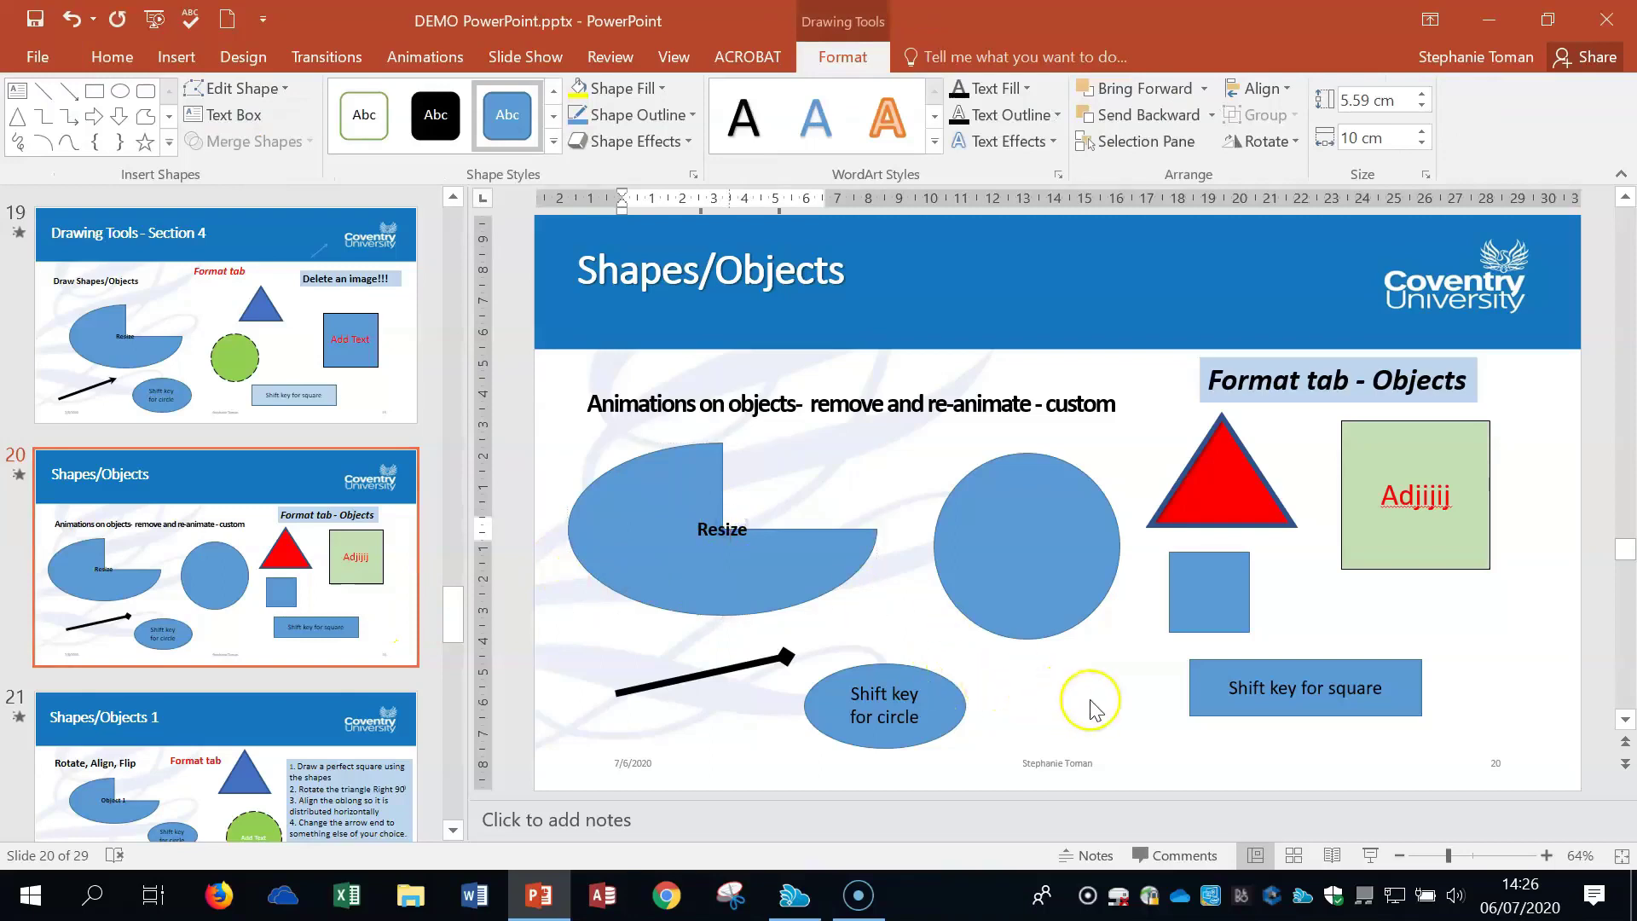
{"action": "left_click", "coordinate": [661, 496]}
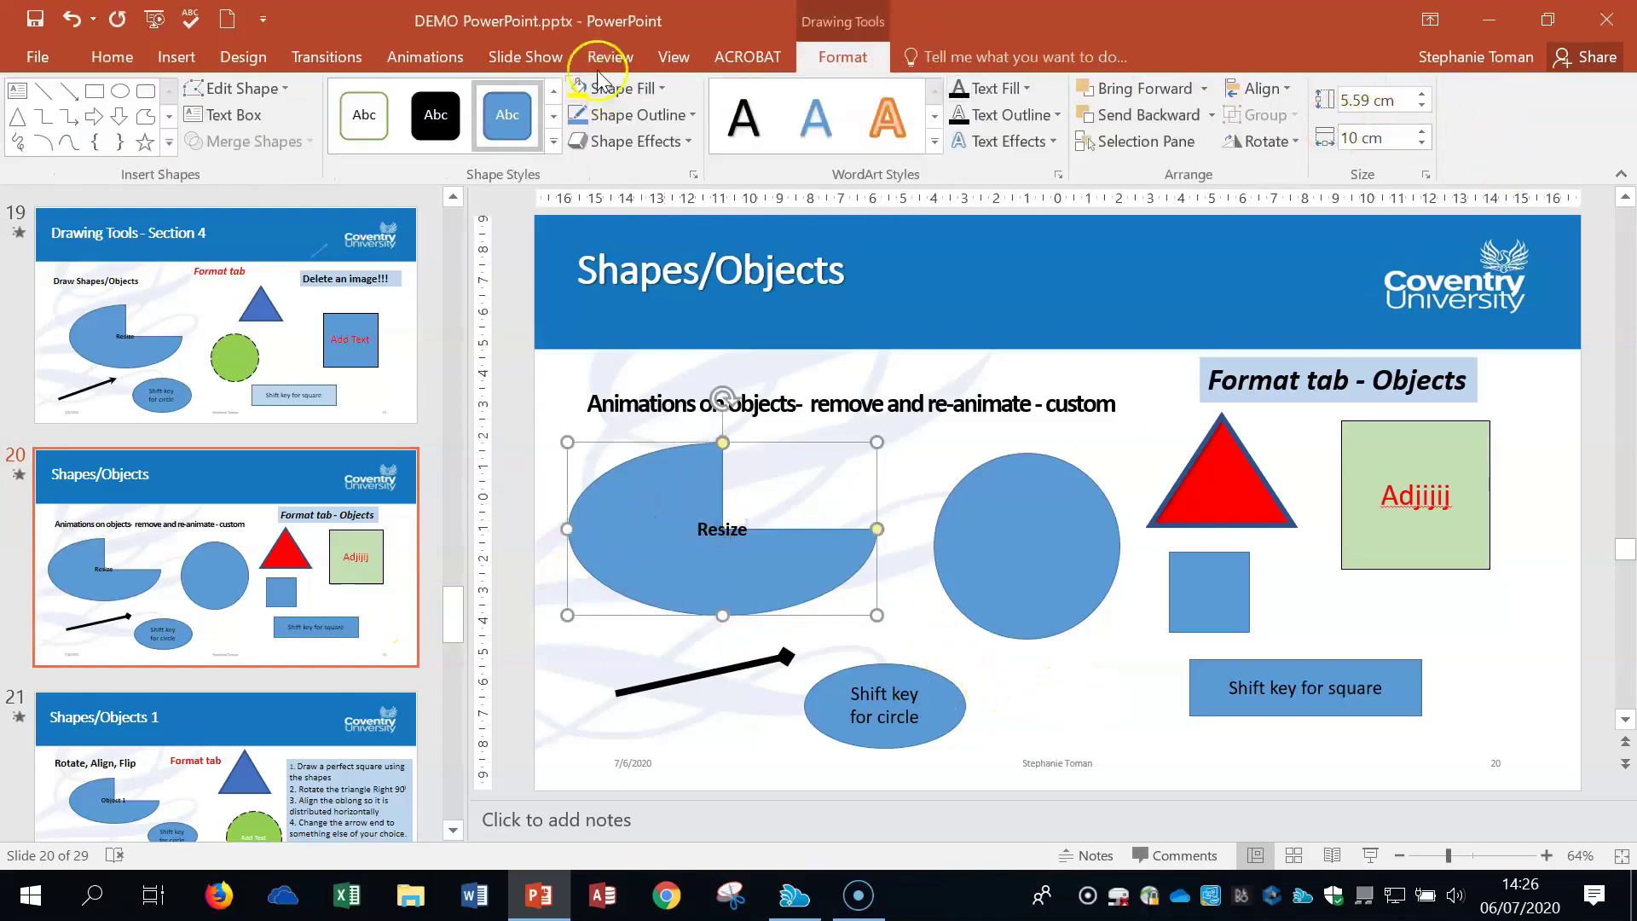
{"action": "left_click", "coordinate": [417, 57]}
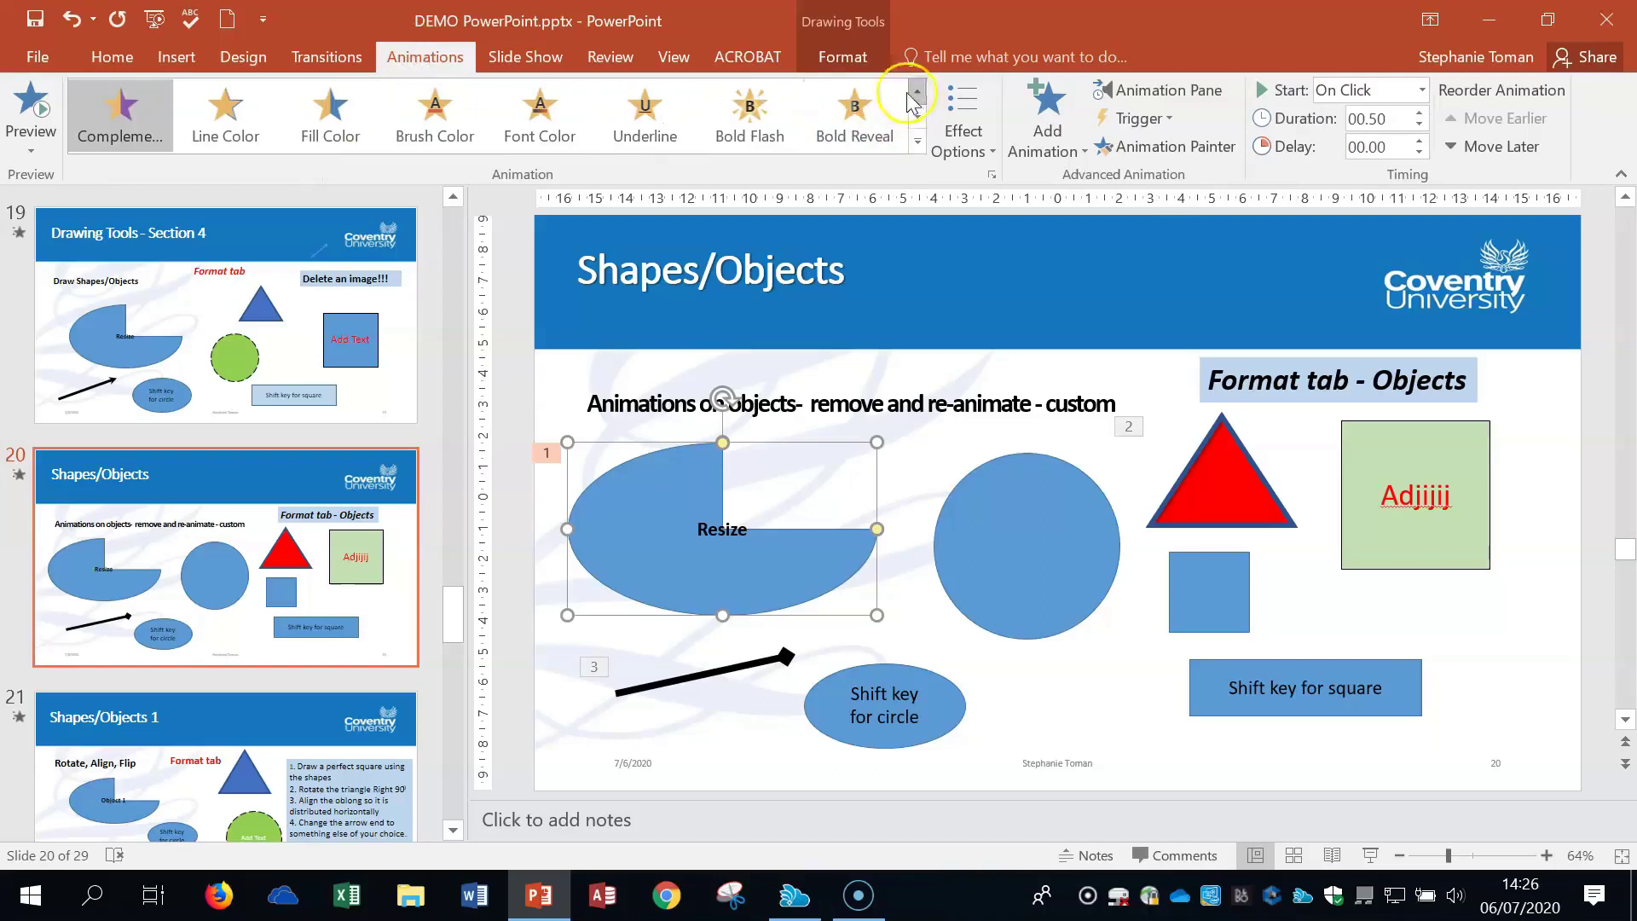
{"action": "left_click", "coordinate": [401, 56]}
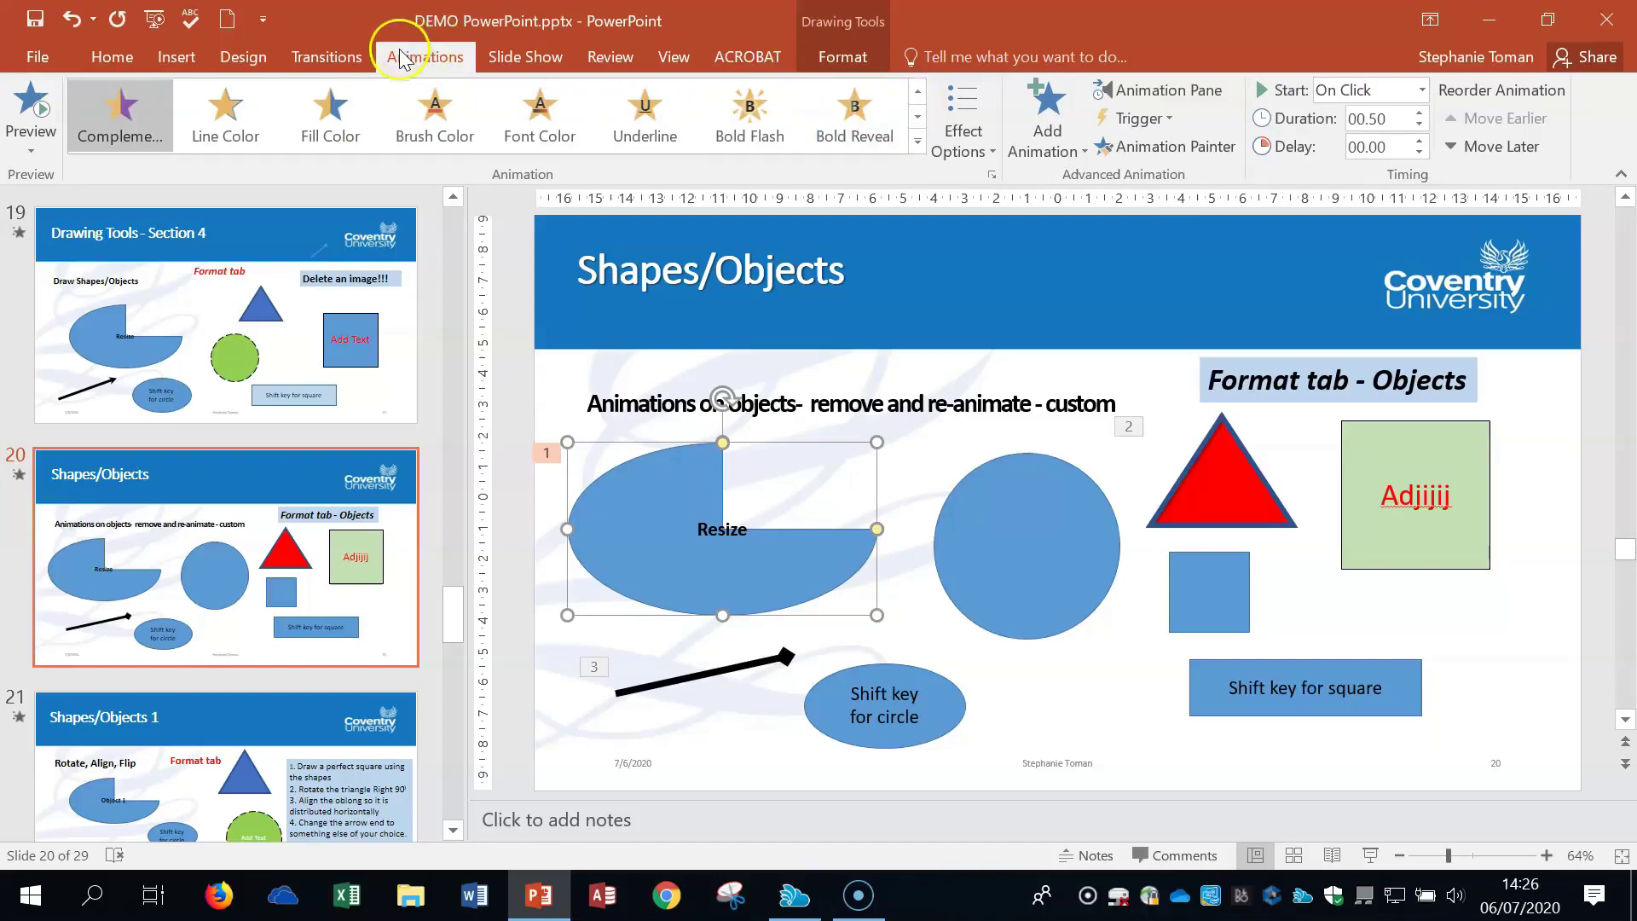
{"action": "left_click", "coordinate": [1164, 90]}
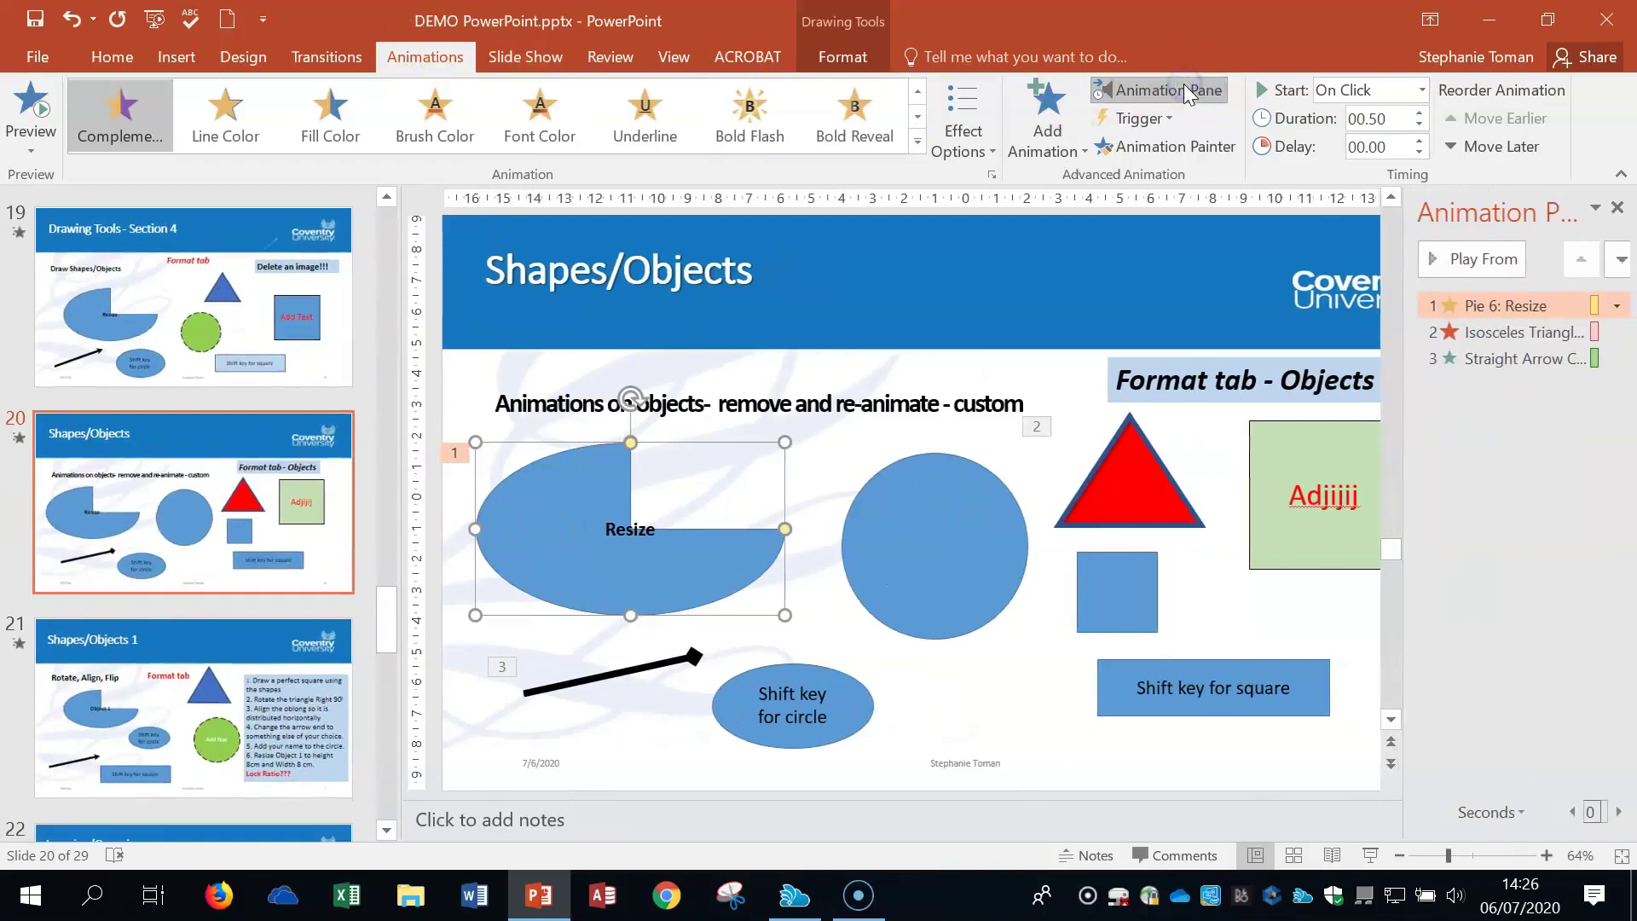
{"action": "left_click", "coordinate": [455, 452]}
{"action": "key", "text": "Delete"}
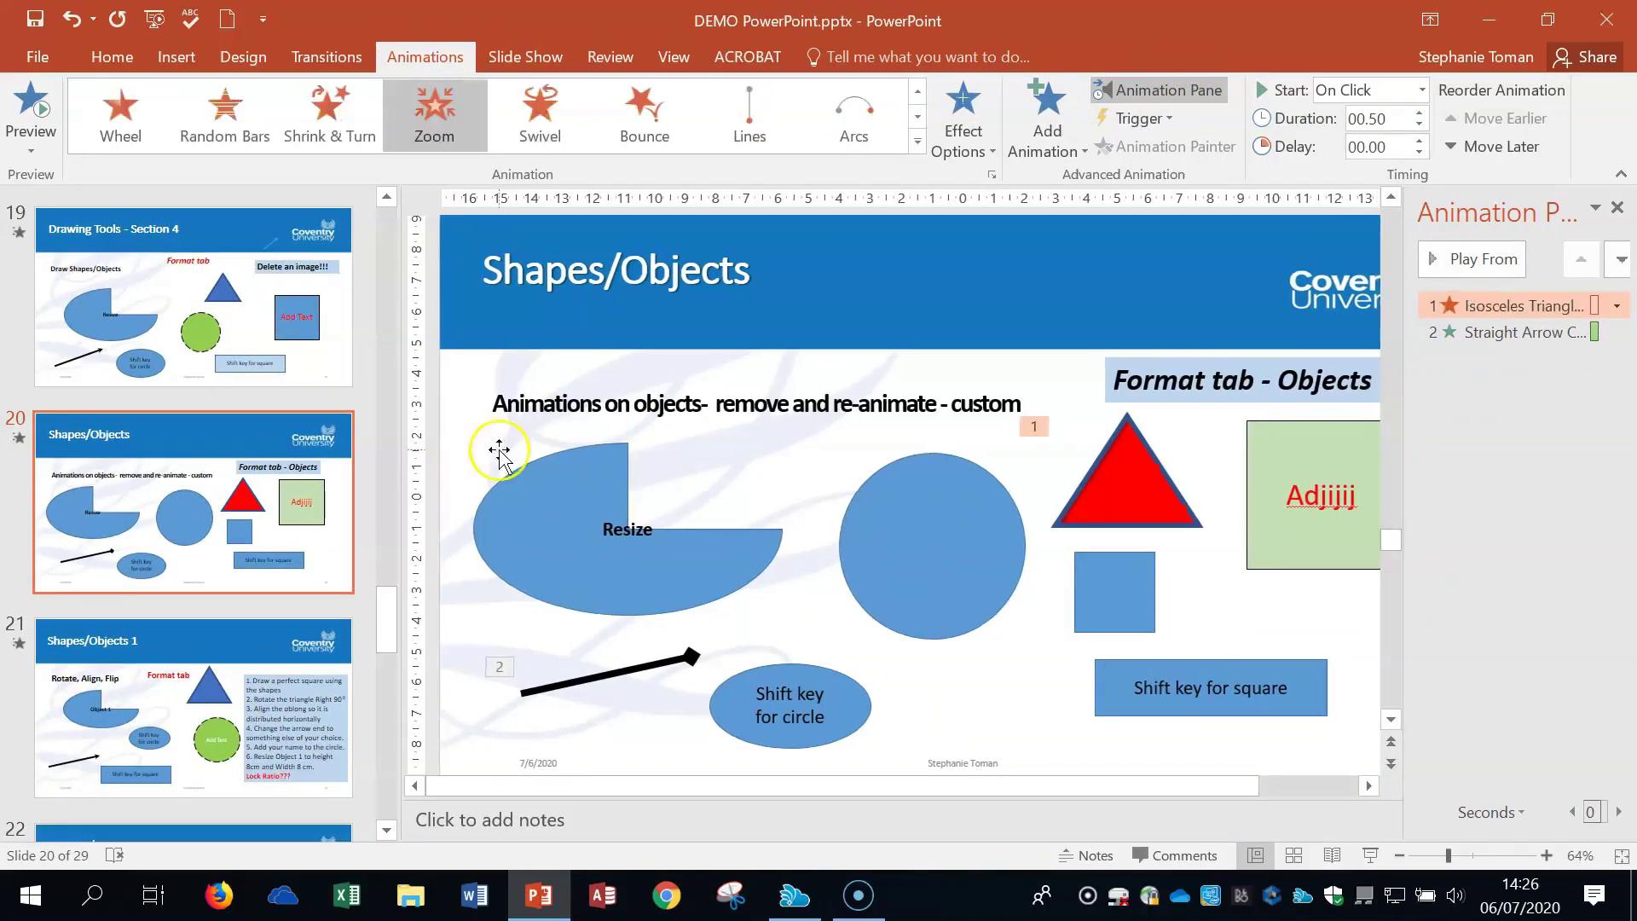
{"action": "left_click", "coordinate": [1047, 606]}
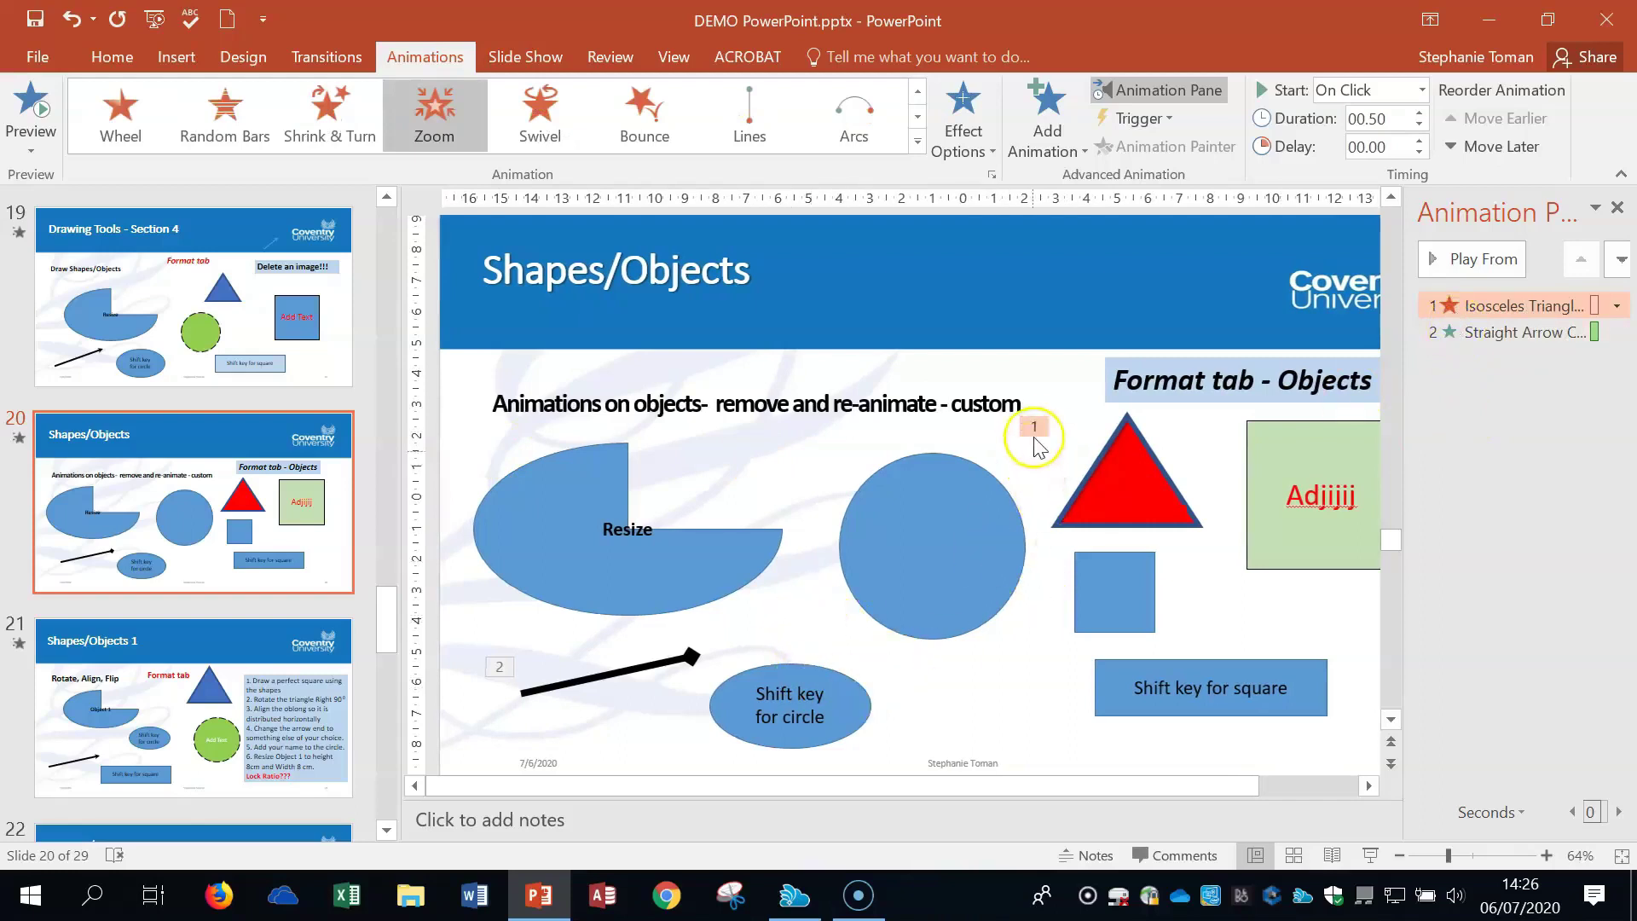
{"action": "key", "text": "Delete"}
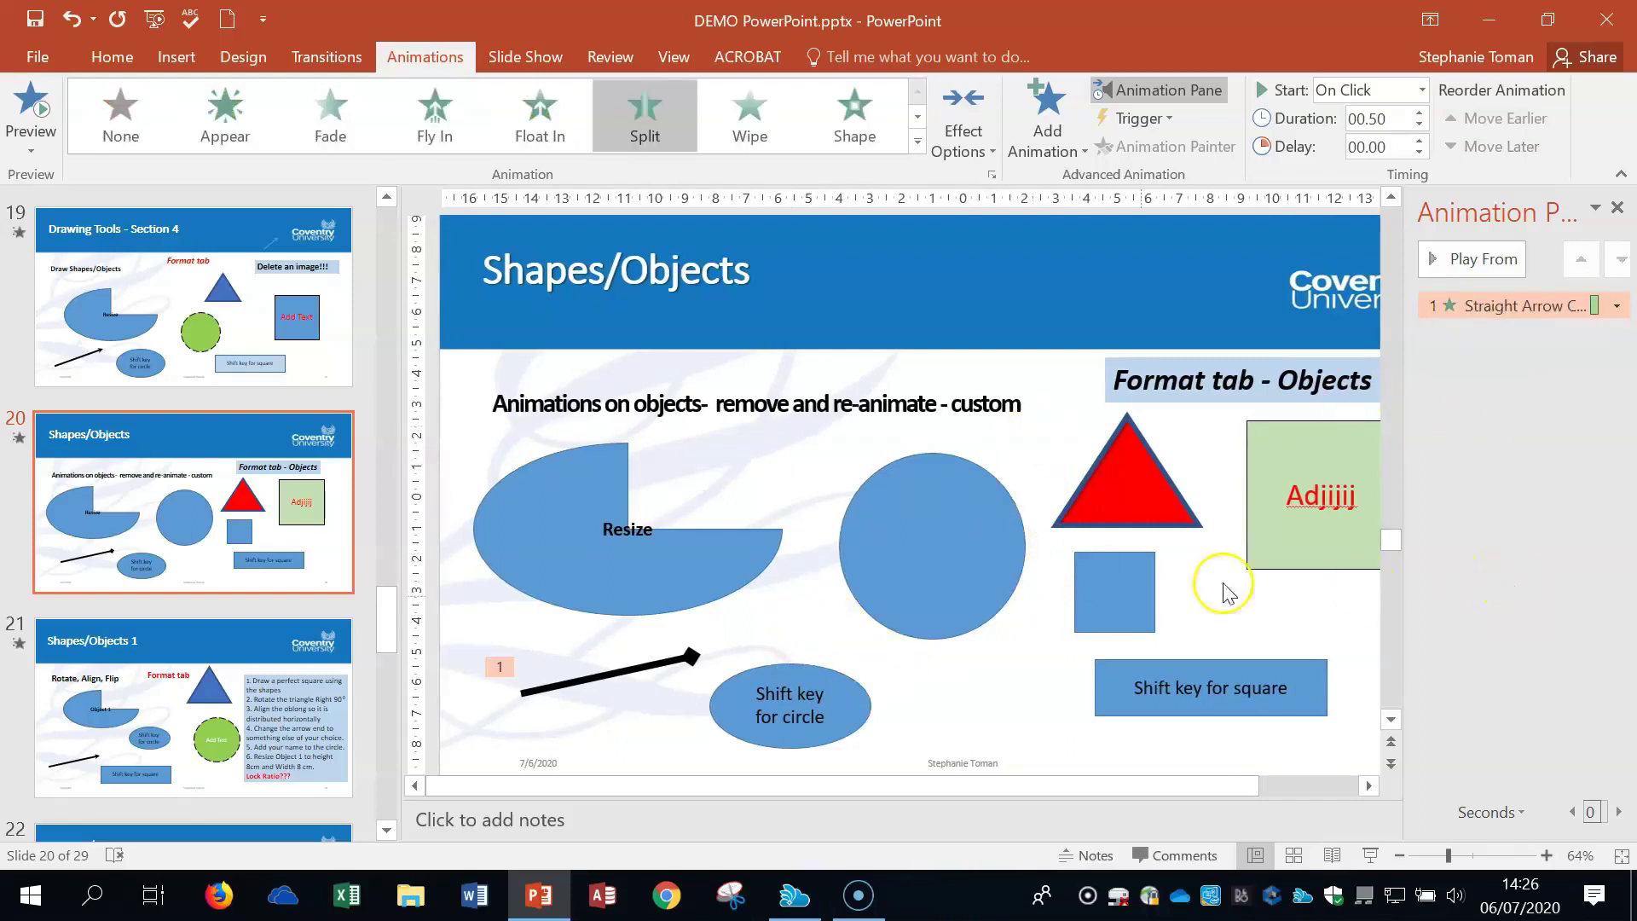
Apply the Wipe entrance animation to the blue circle and move to slide 21.
{"action": "left_click", "coordinate": [1079, 688]}
{"action": "left_click", "coordinate": [942, 570]}
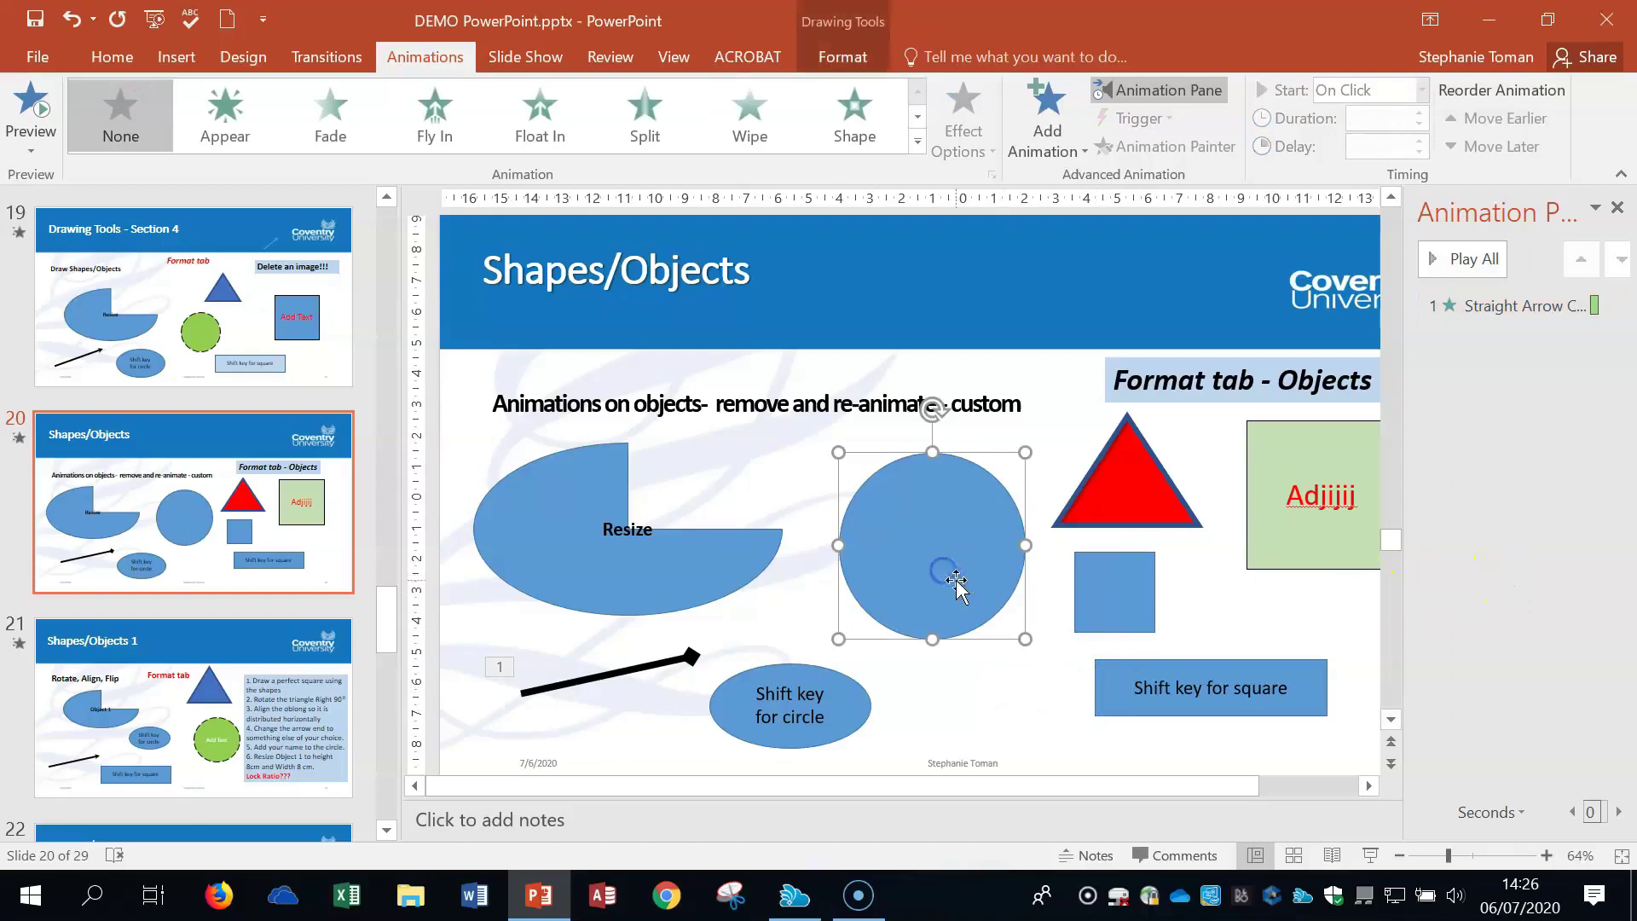
{"action": "left_click", "coordinate": [408, 56]}
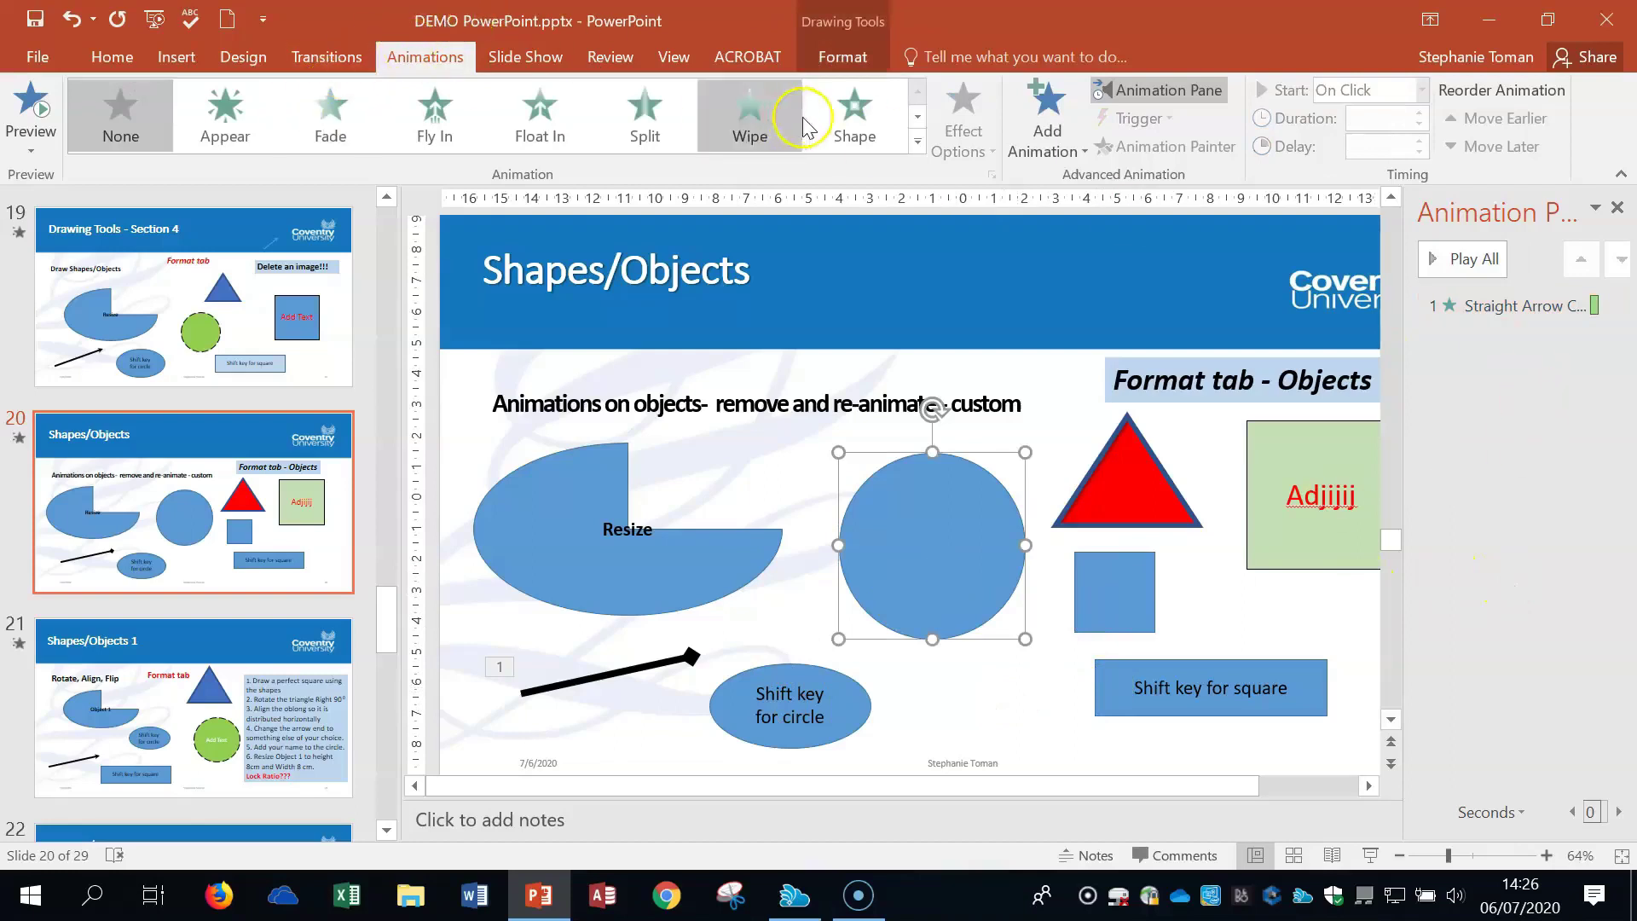
{"action": "left_click", "coordinate": [754, 111]}
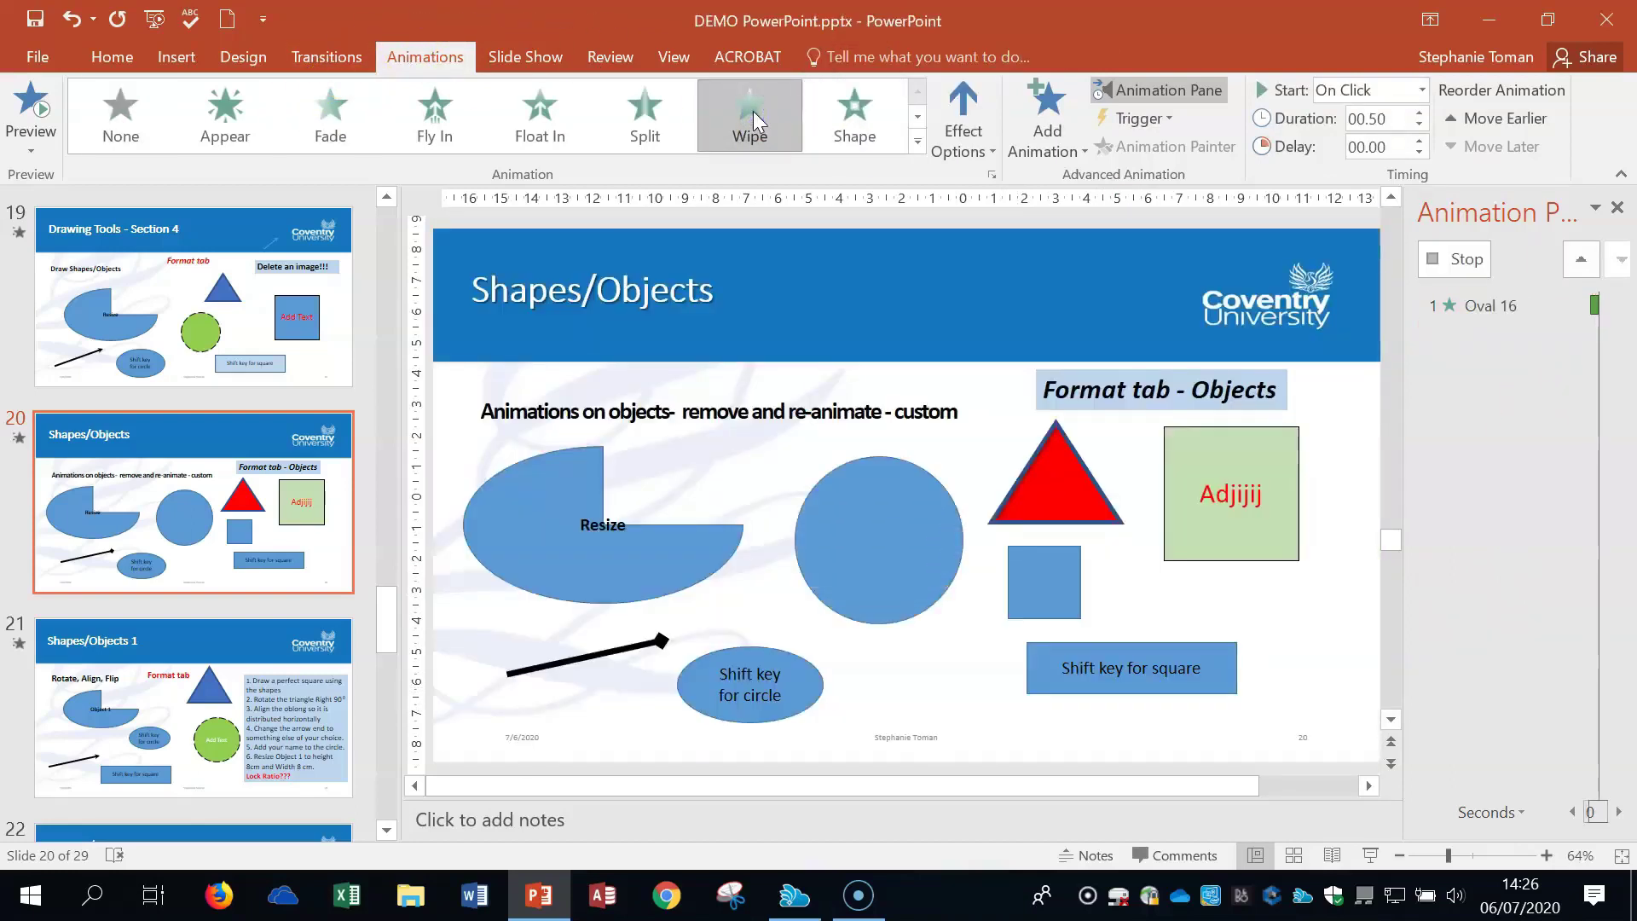
{"action": "left_click", "coordinate": [1384, 388]}
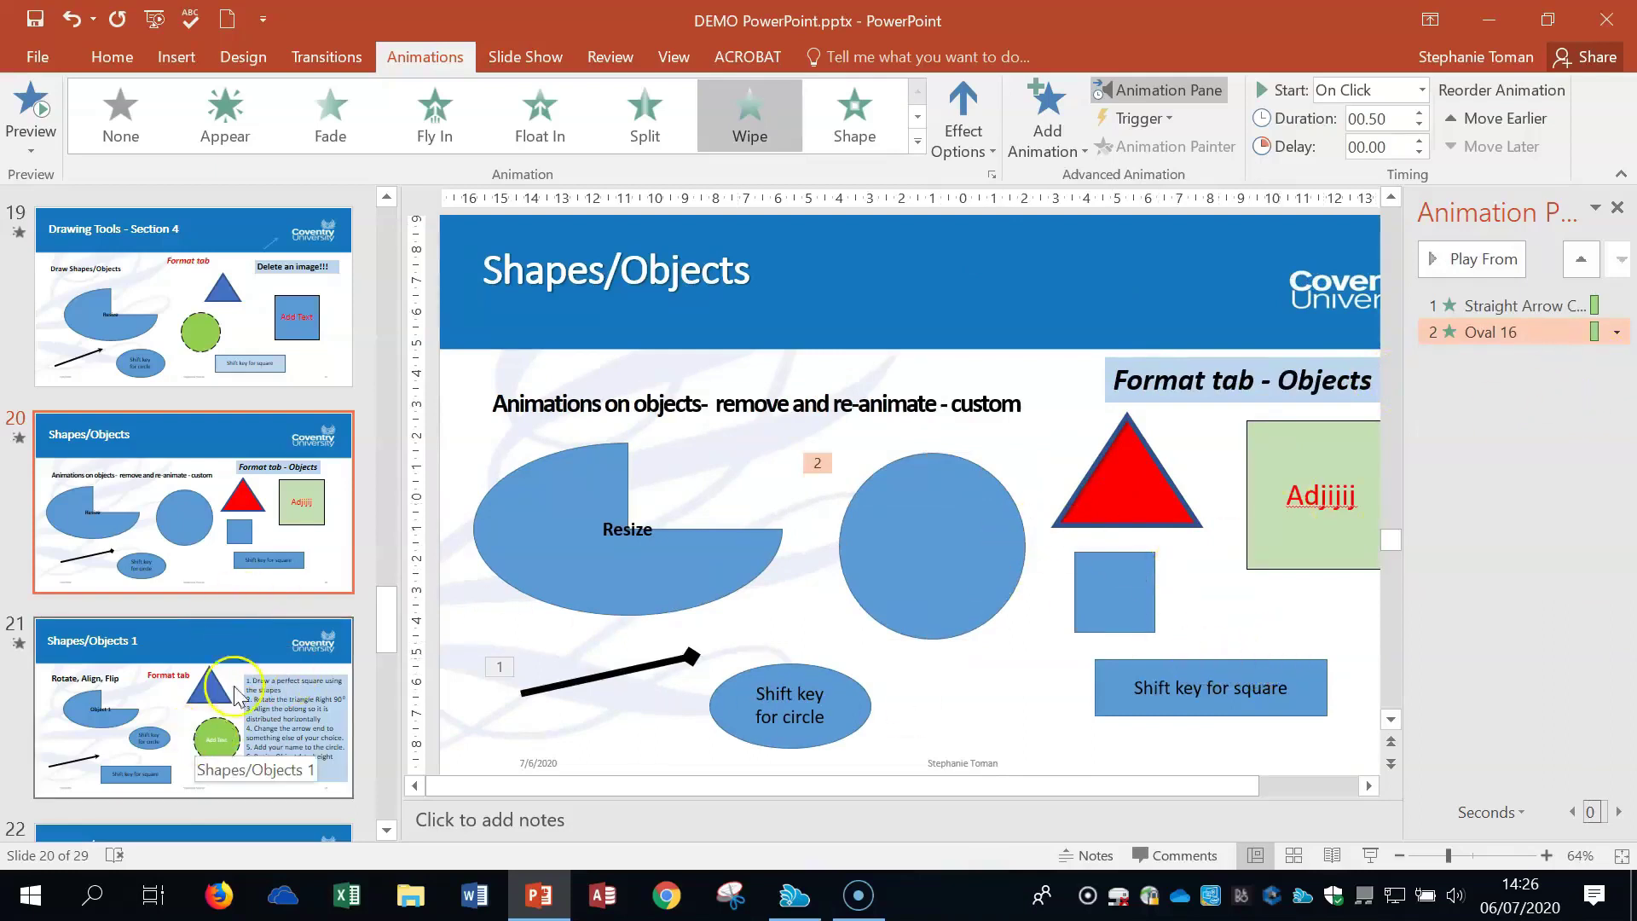
{"action": "left_click", "coordinate": [154, 712]}
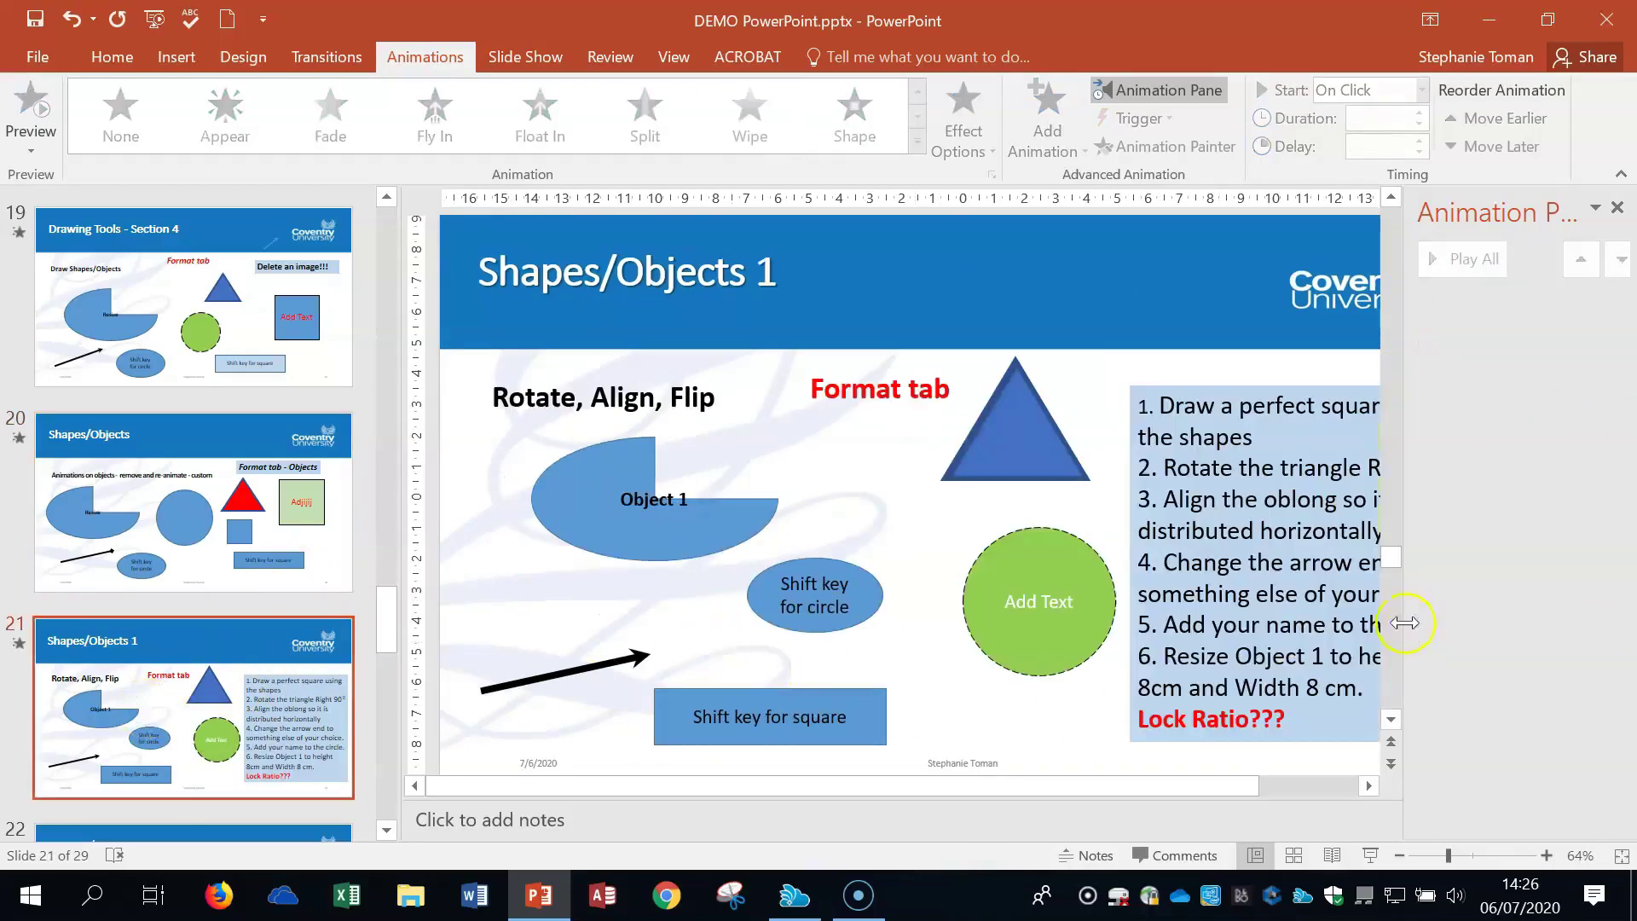
Close the Animation Pane and bring up the blue triangle's Rotate options on slide 21.
{"action": "left_click", "coordinate": [1617, 209]}
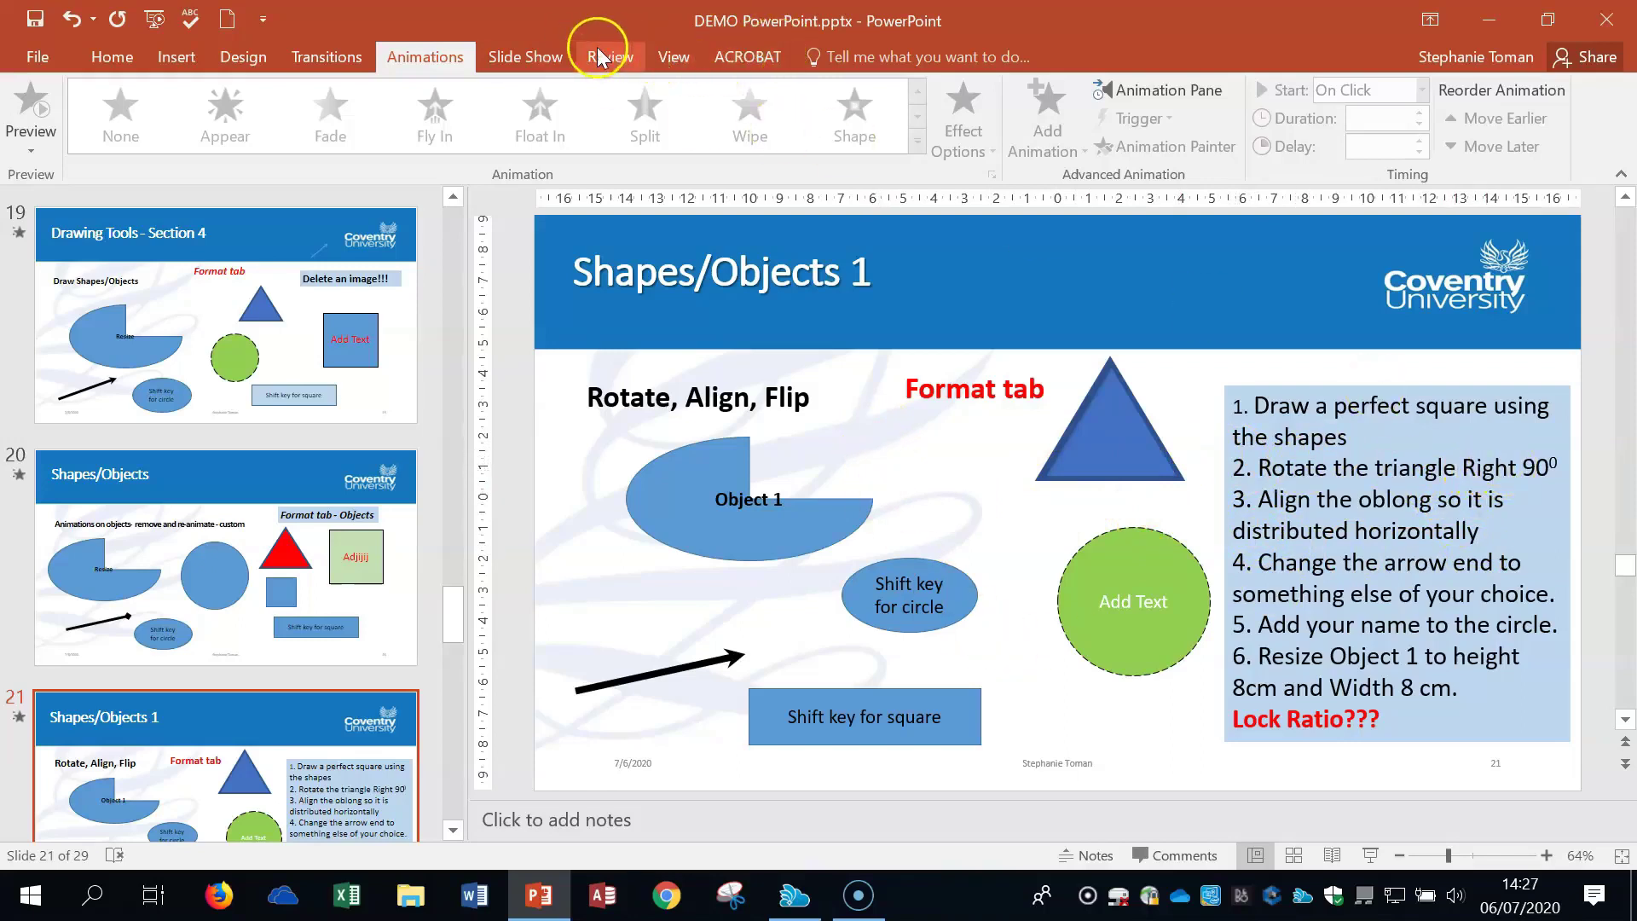
{"action": "left_click", "coordinate": [727, 520]}
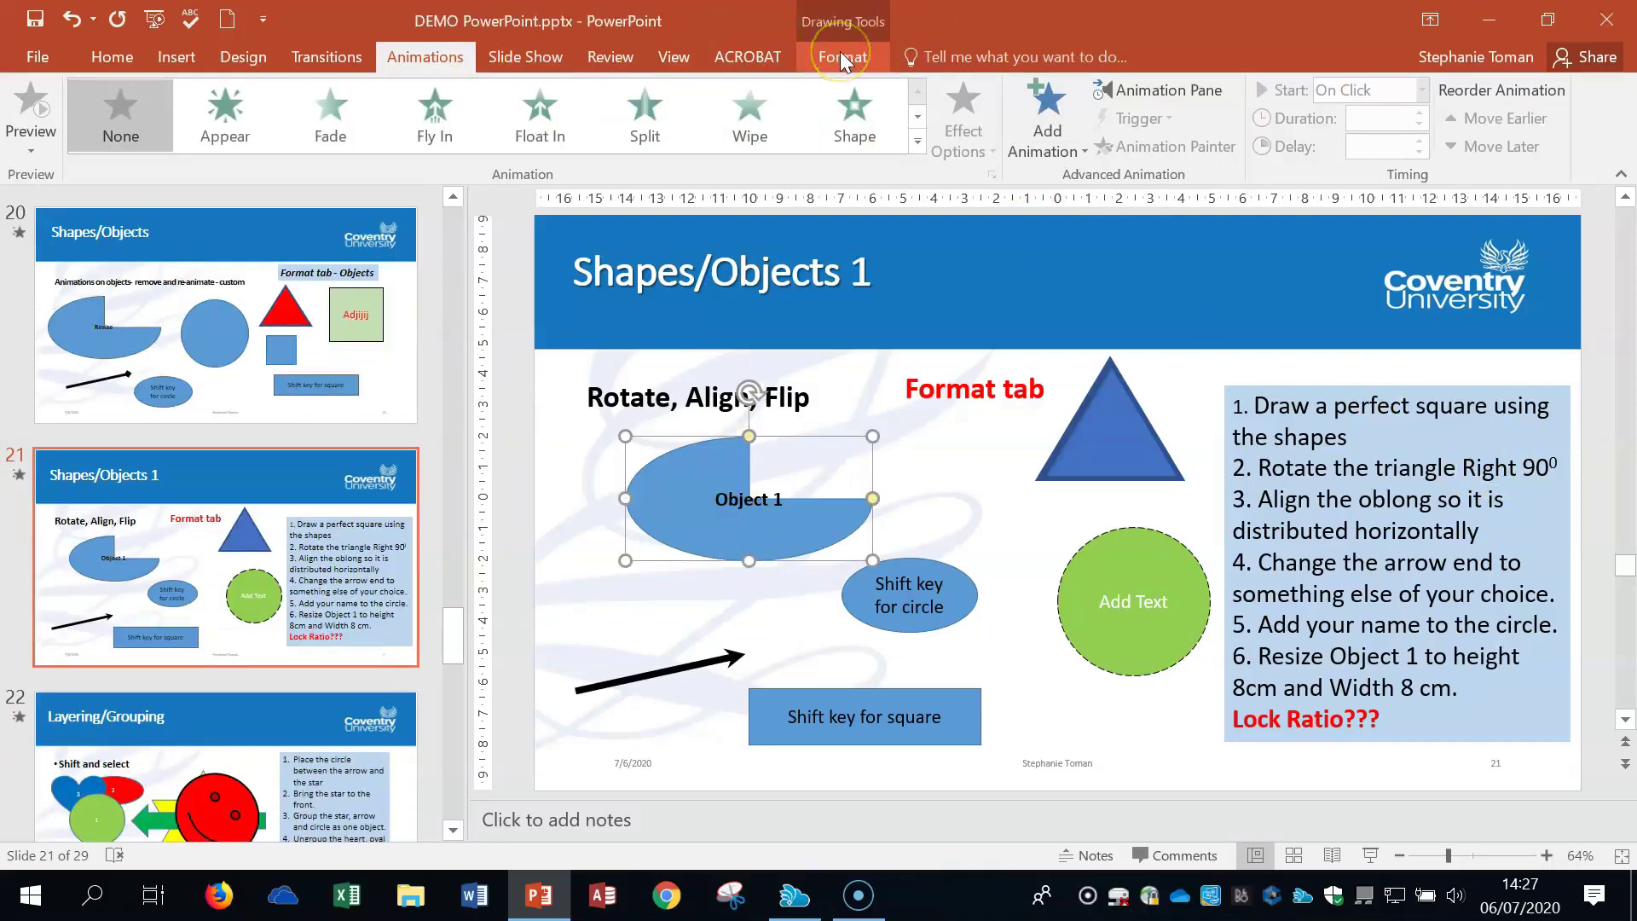
{"action": "left_click", "coordinate": [1128, 401]}
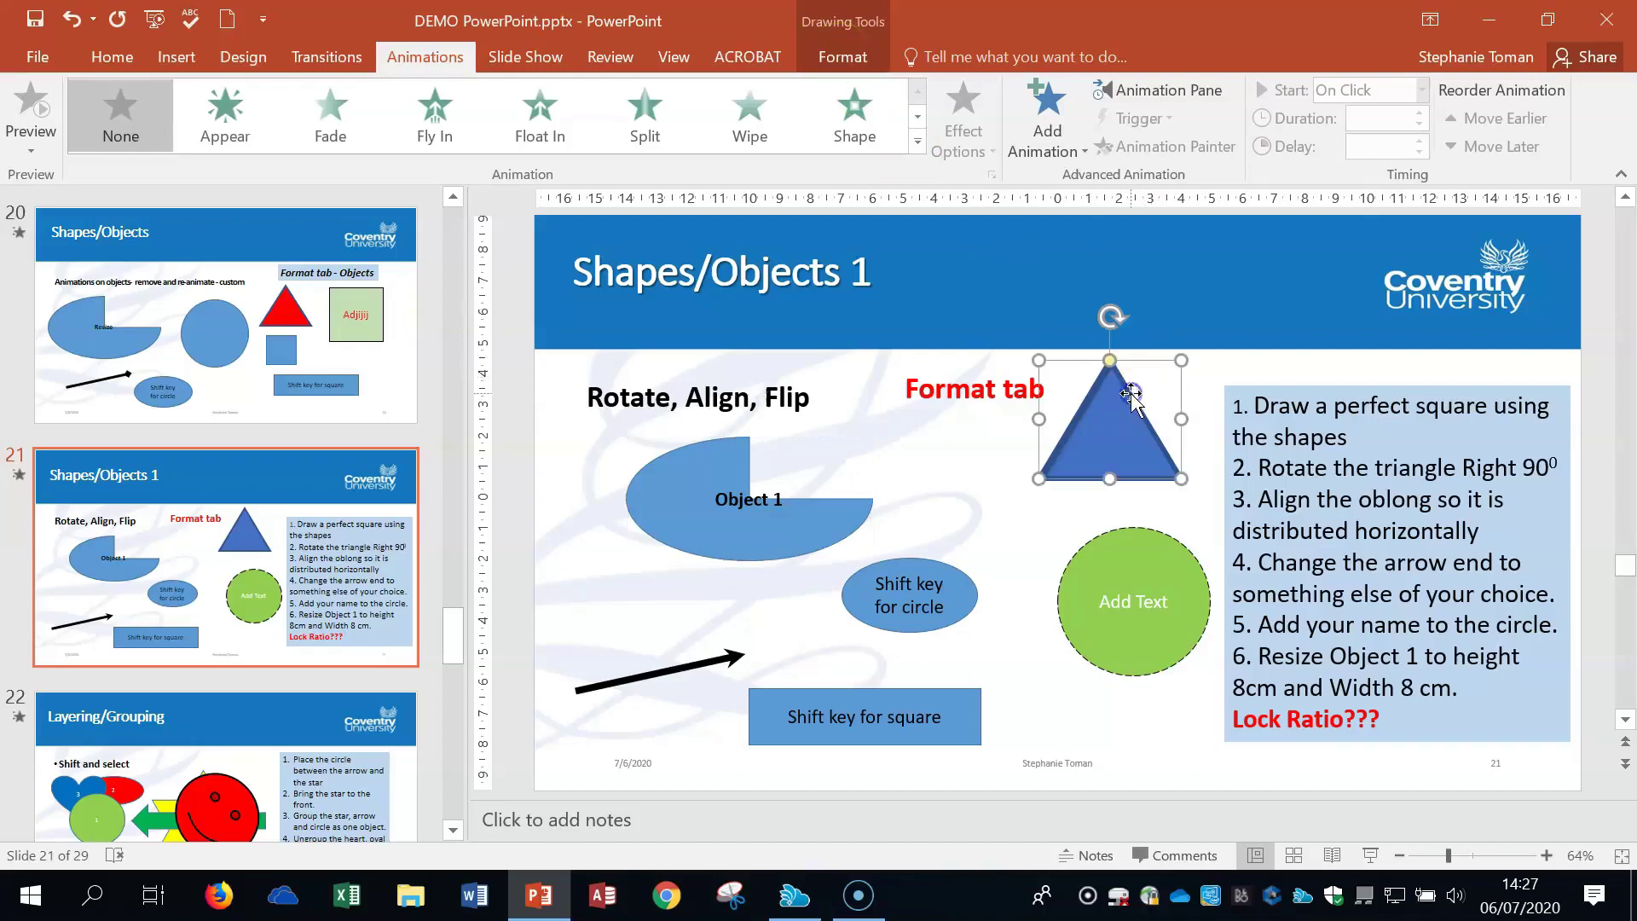
{"action": "left_click", "coordinate": [826, 58]}
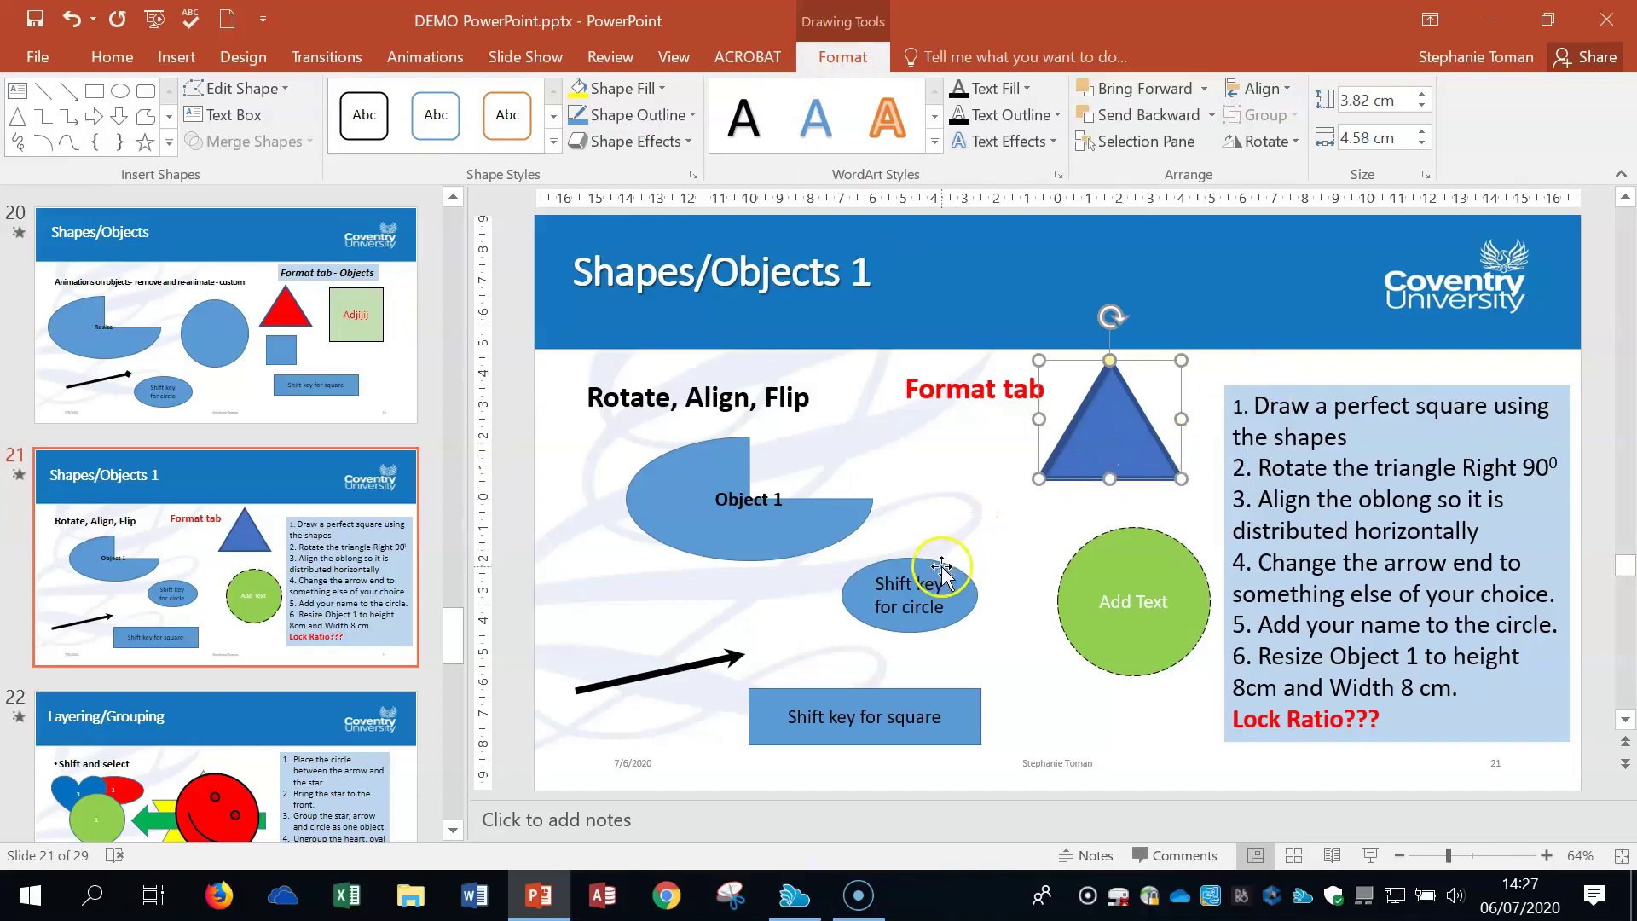
{"action": "left_click", "coordinate": [1295, 142]}
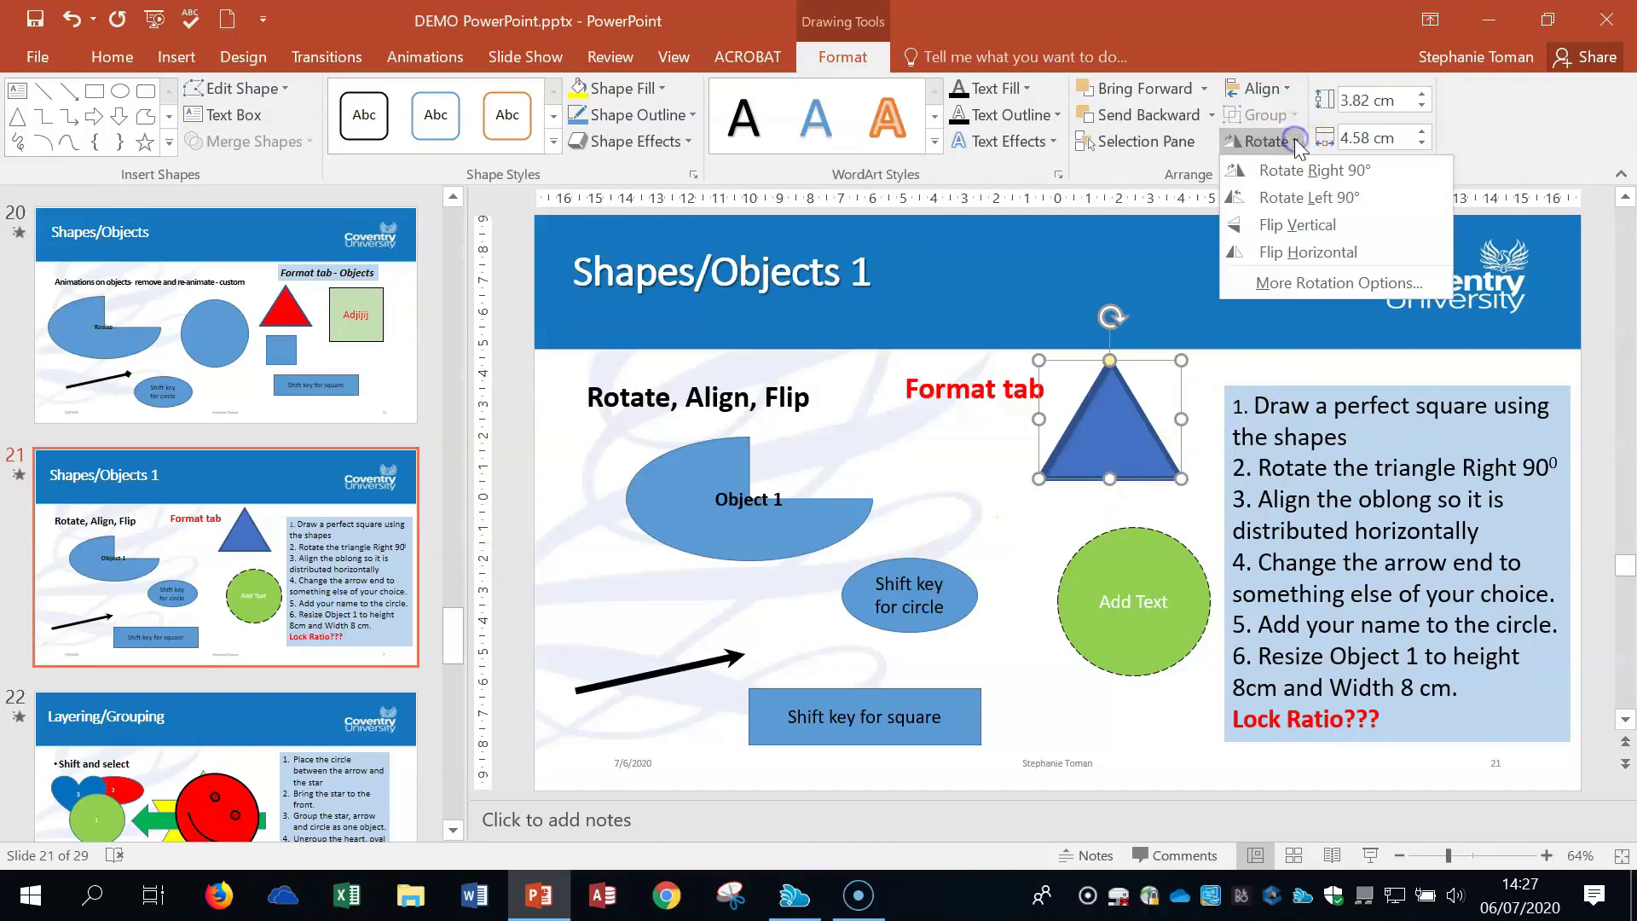
{"action": "left_click", "coordinate": [1300, 175]}
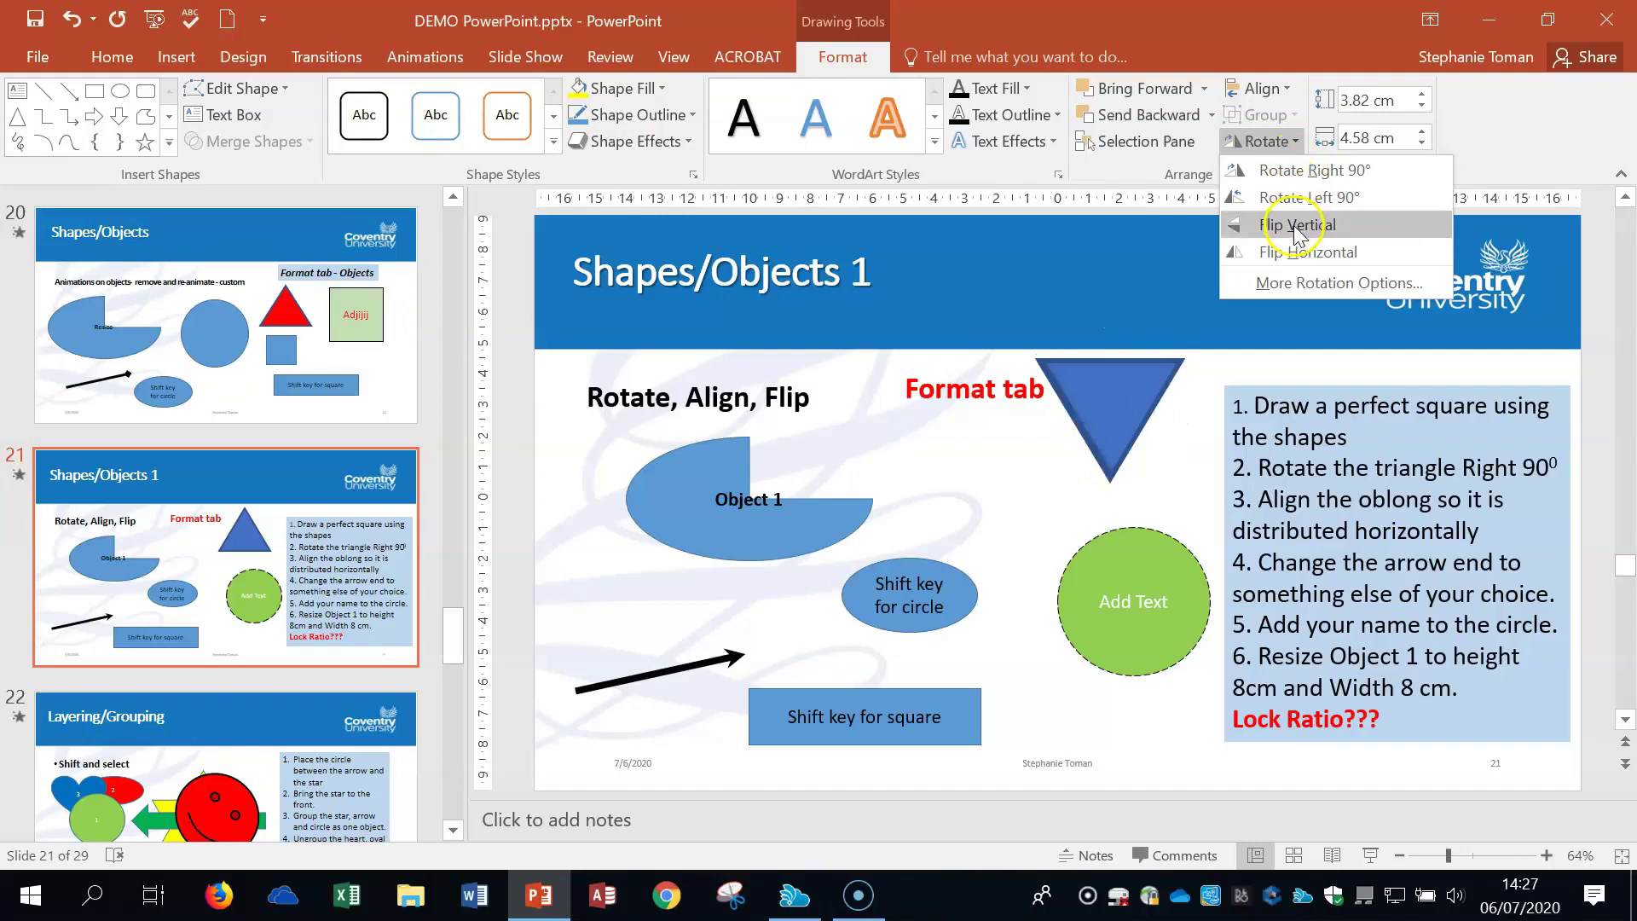
Reposition the triangle with Align Top, Align Bottom, Distribute Horizontally and Distribute Vertically.
{"action": "left_click", "coordinate": [1288, 88]}
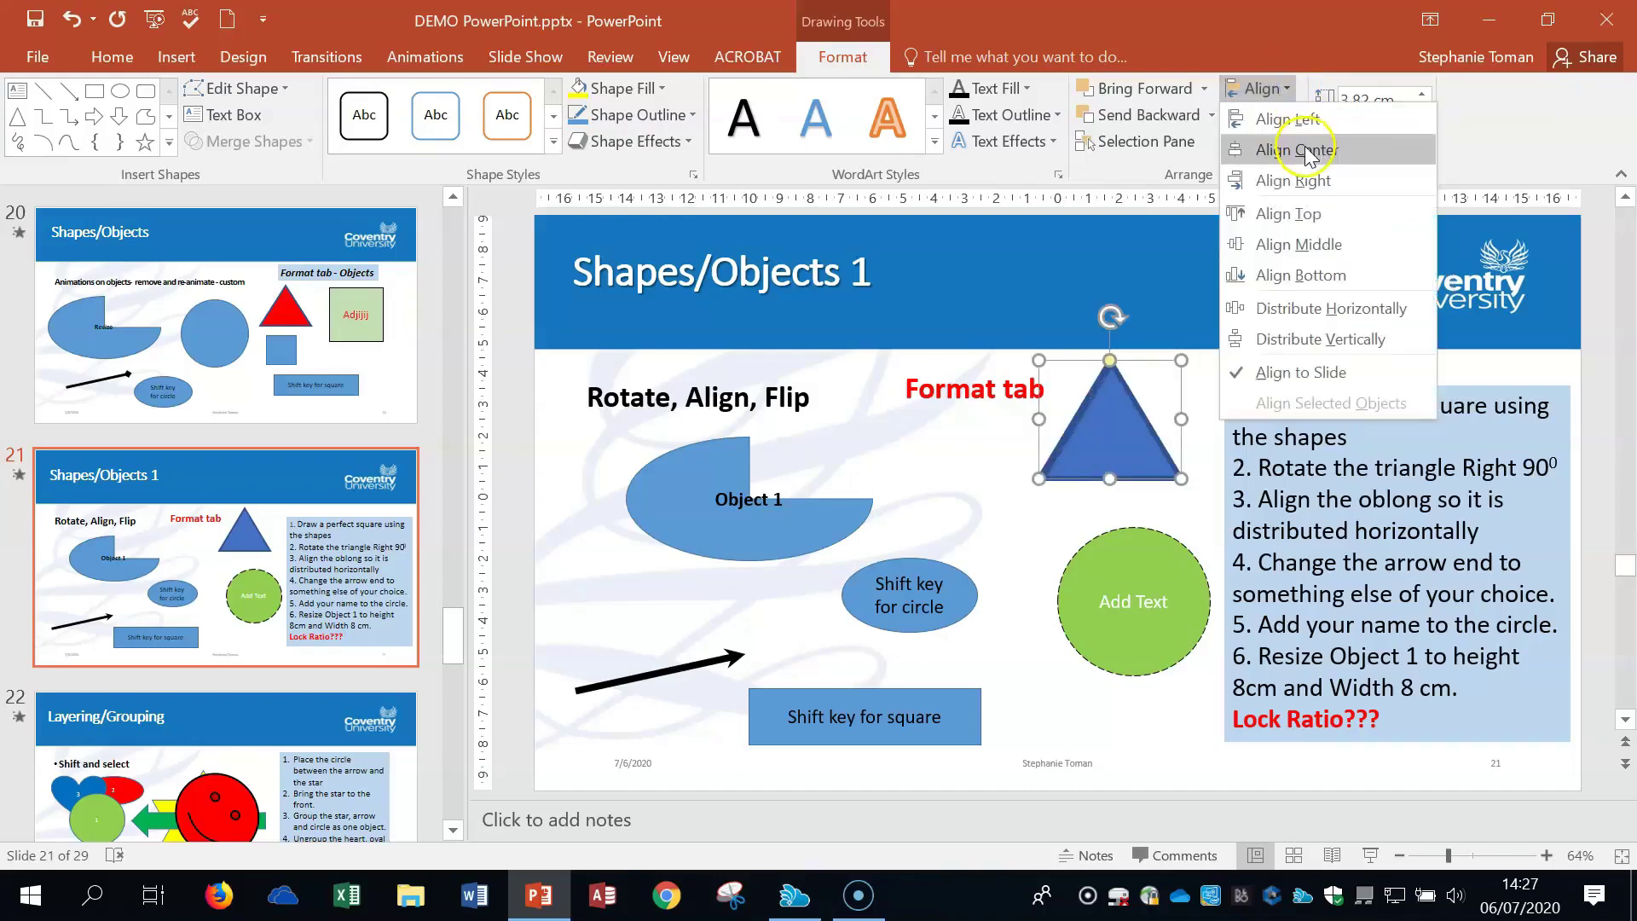
{"action": "left_click", "coordinate": [1292, 213]}
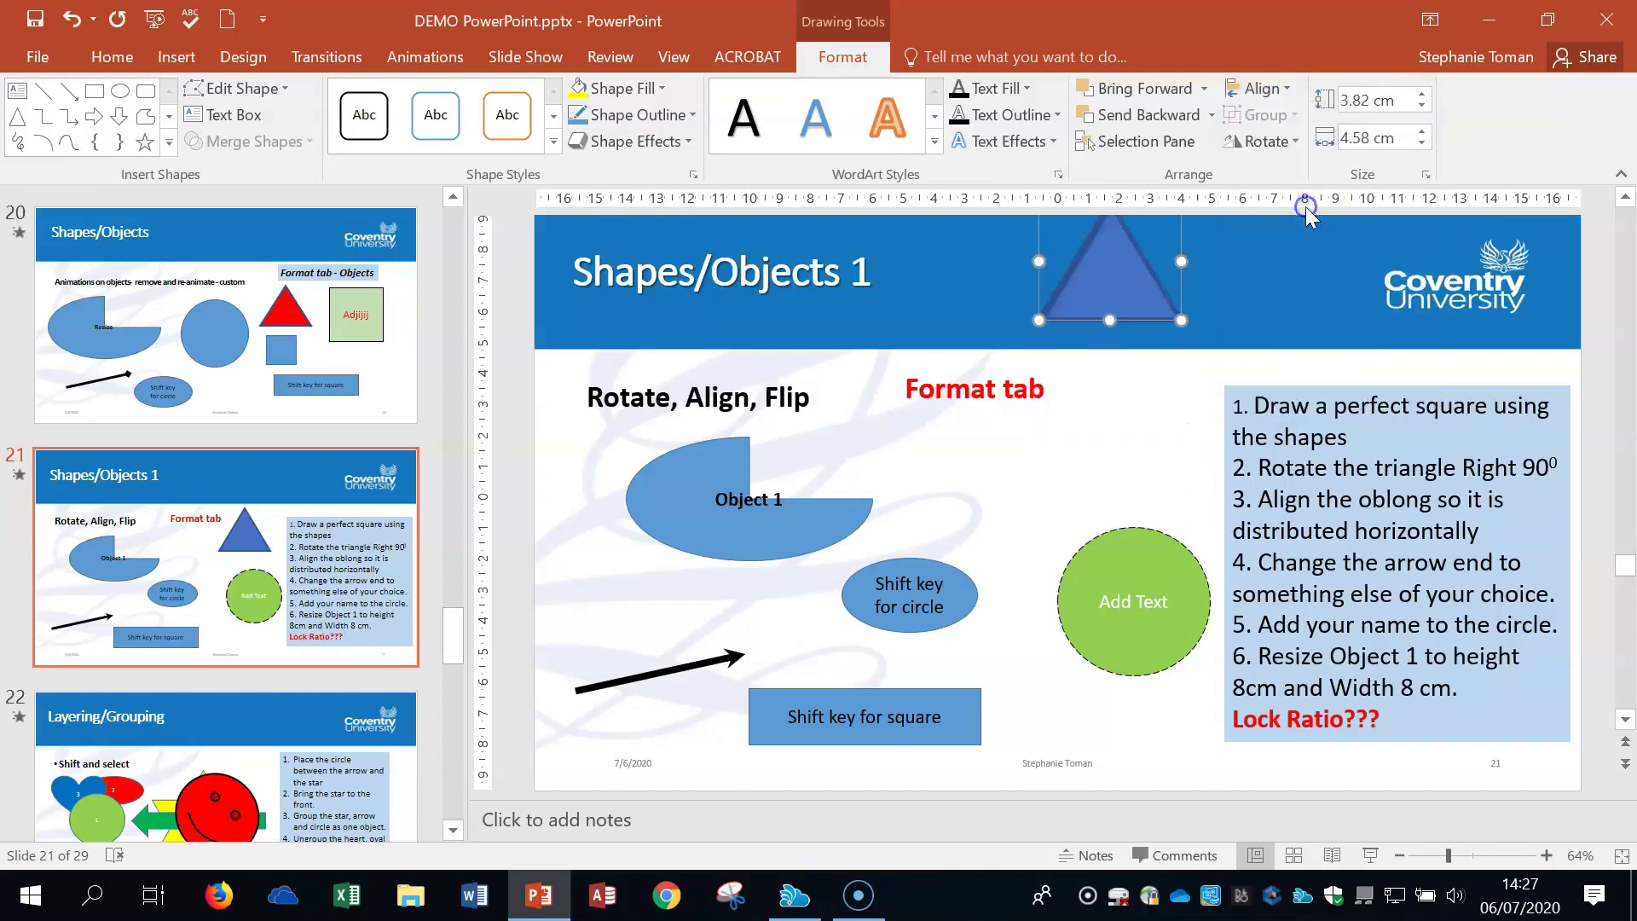
{"action": "left_click", "coordinate": [1289, 88]}
{"action": "left_click", "coordinate": [1300, 273]}
{"action": "left_click", "coordinate": [1290, 88]}
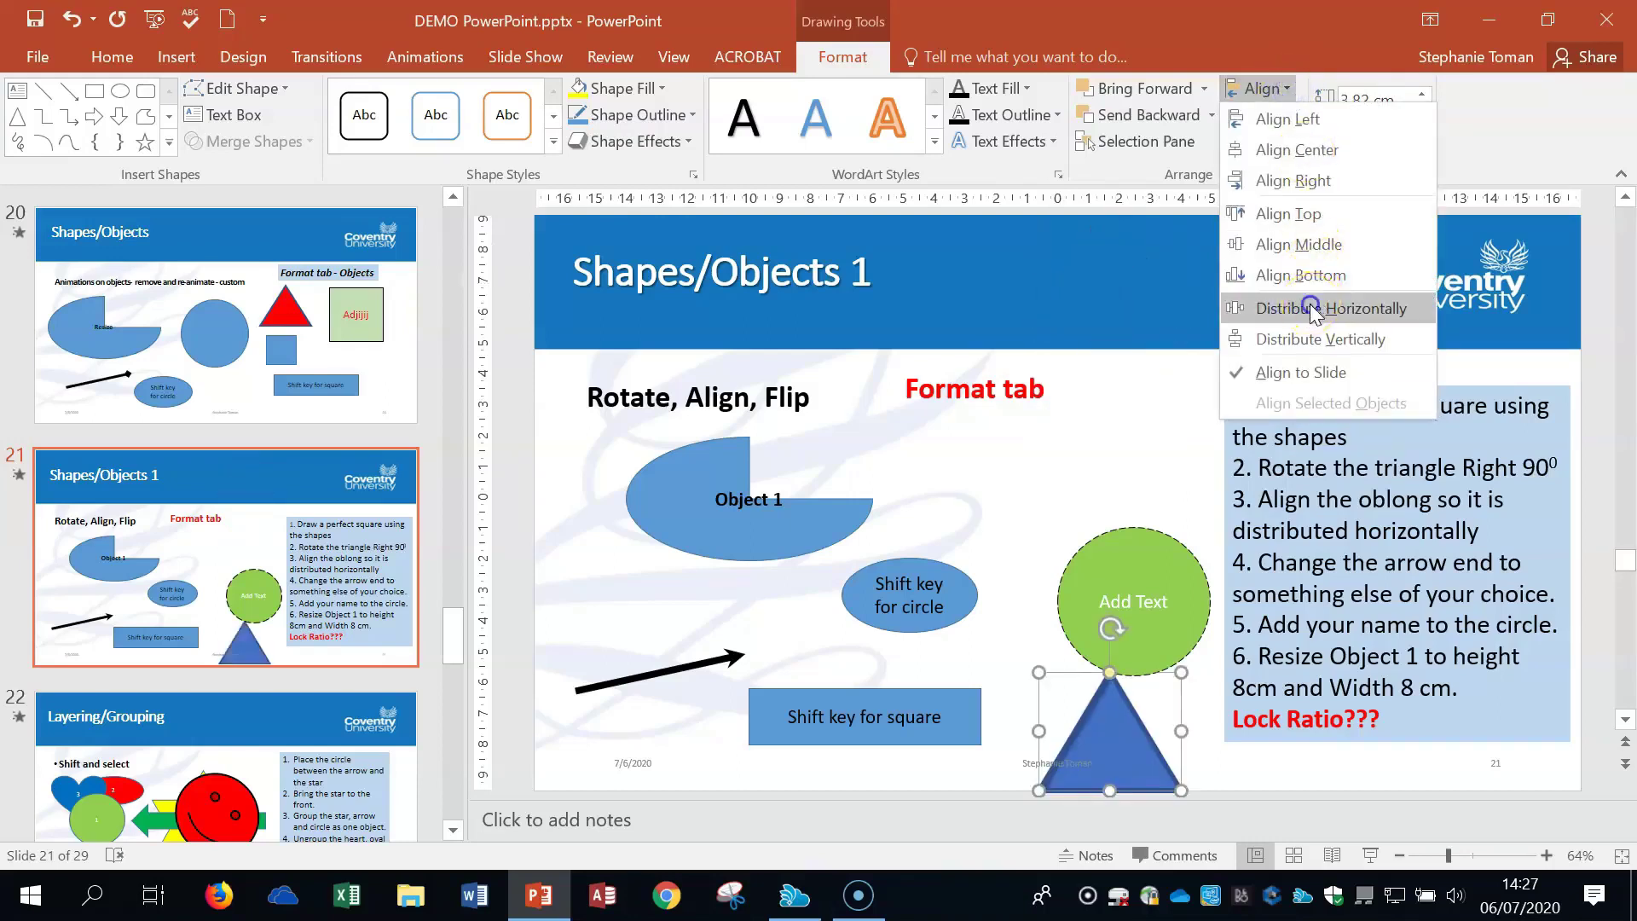
{"action": "left_click", "coordinate": [1310, 306]}
{"action": "left_click", "coordinate": [1259, 88]}
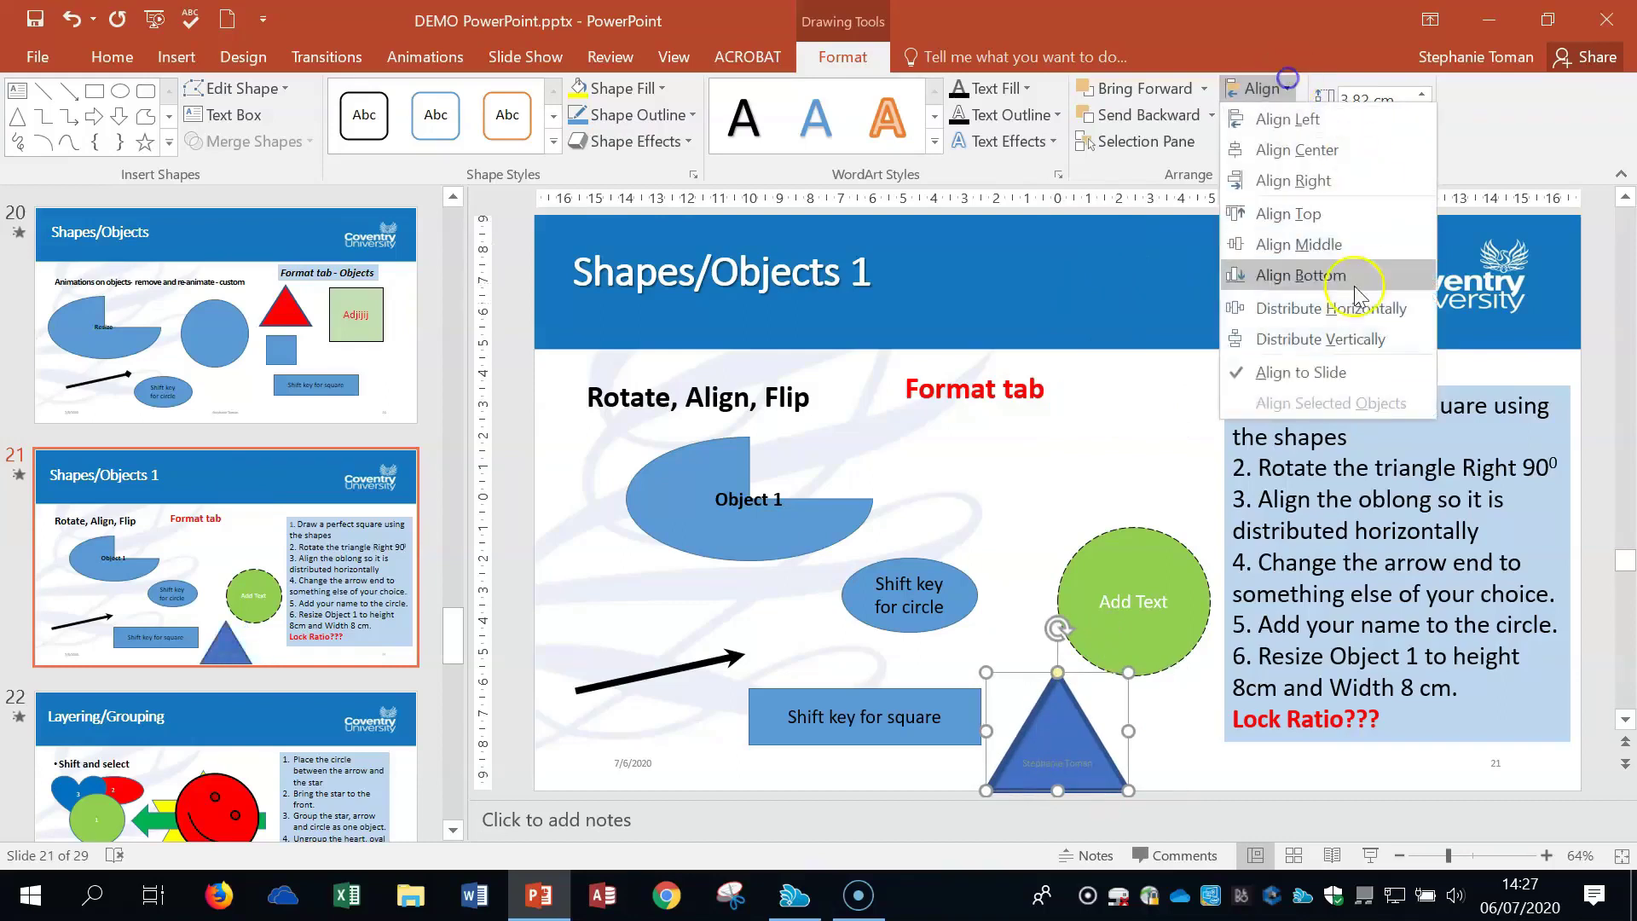
{"action": "left_click", "coordinate": [1320, 338]}
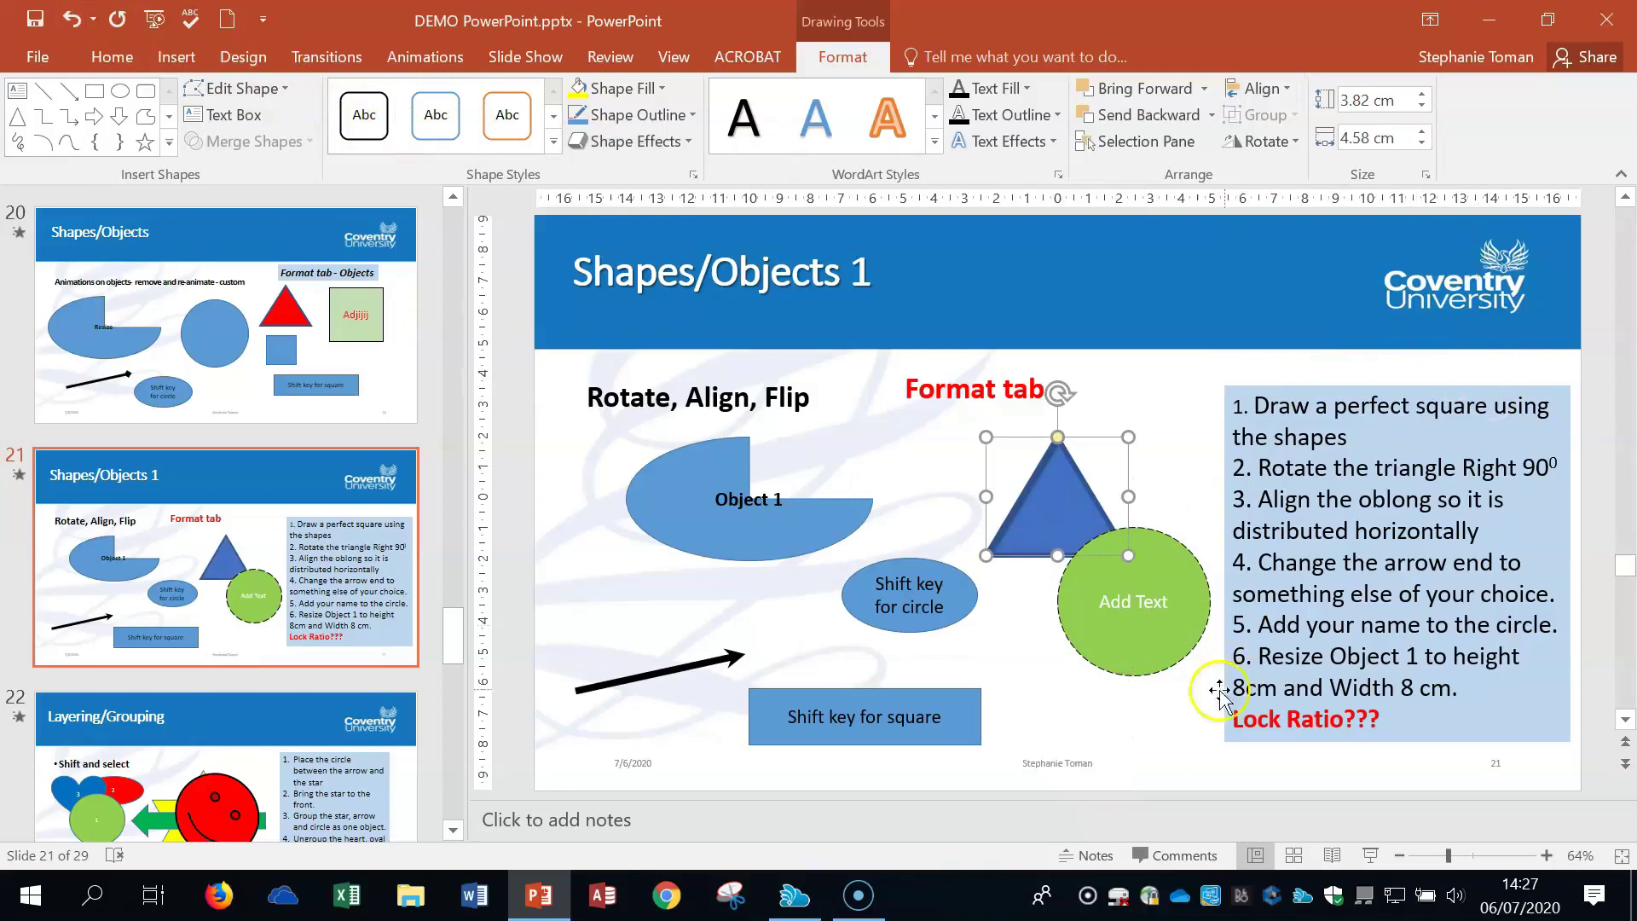
Tilt the triangle with its rotation handle so its point faces left.
{"action": "left_click", "coordinate": [1196, 720]}
{"action": "left_click", "coordinate": [1072, 427]}
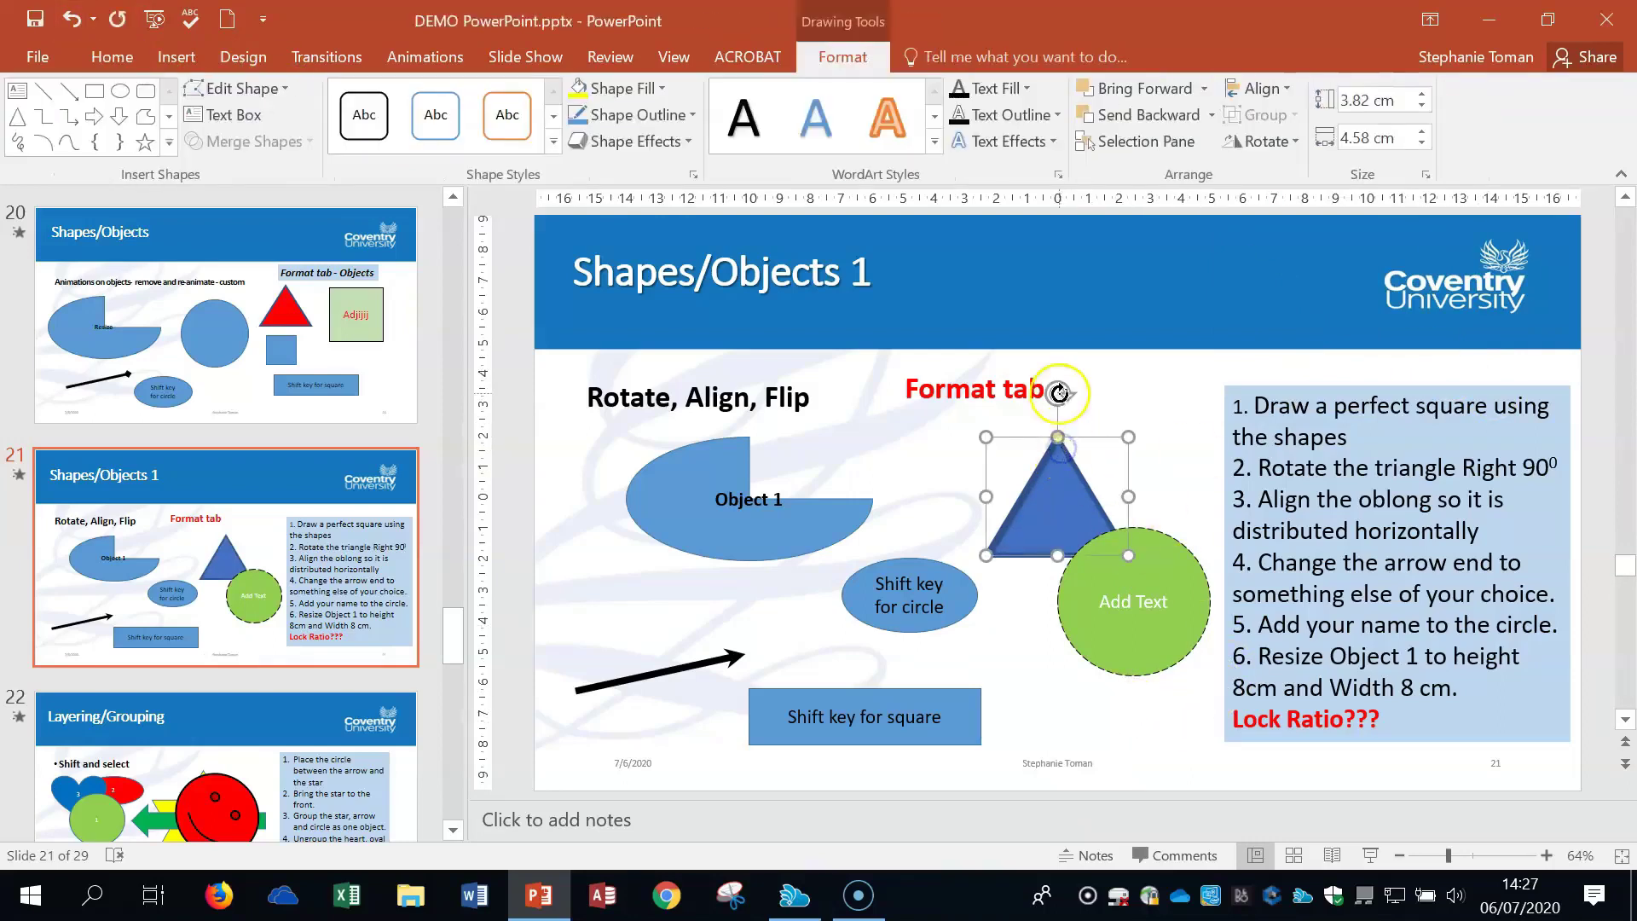
{"action": "mouse_move", "coordinate": [1059, 394]}
{"action": "left_mouse_down"}
{"action": "mouse_move", "coordinate": [1122, 460]}
{"action": "mouse_move", "coordinate": [1093, 466]}
{"action": "mouse_move", "coordinate": [1105, 373]}
{"action": "left_mouse_up"}
Set slide 21's black arrow End Arrow type to Oval in Format Shape, then close the pane.
{"action": "left_click", "coordinate": [1507, 522]}
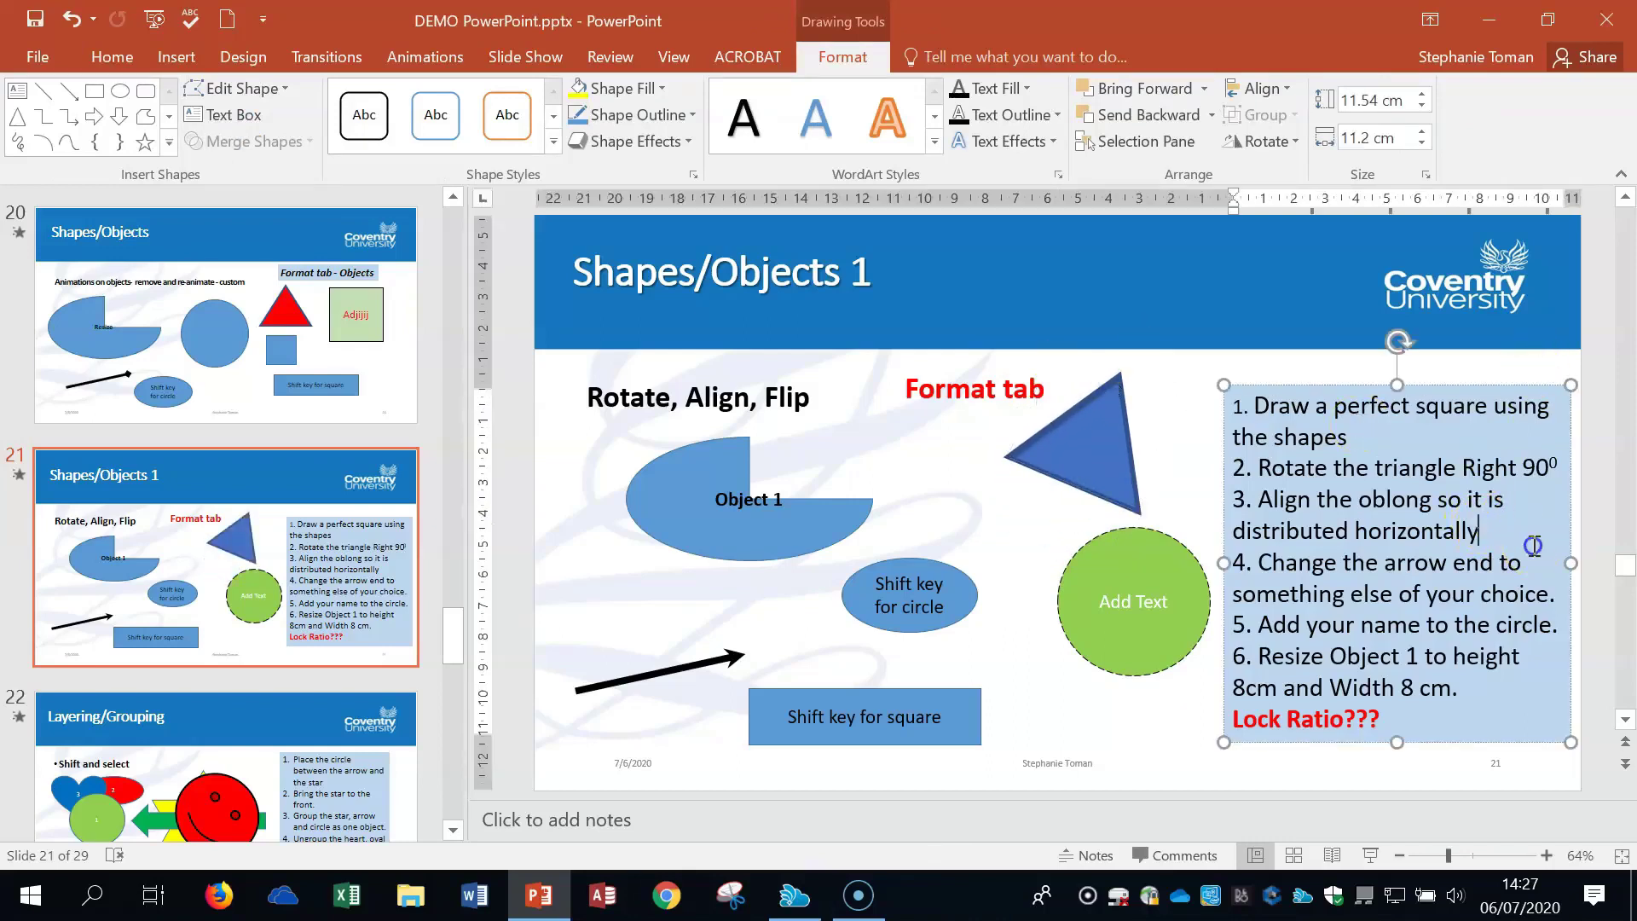
{"action": "left_click", "coordinate": [661, 676]}
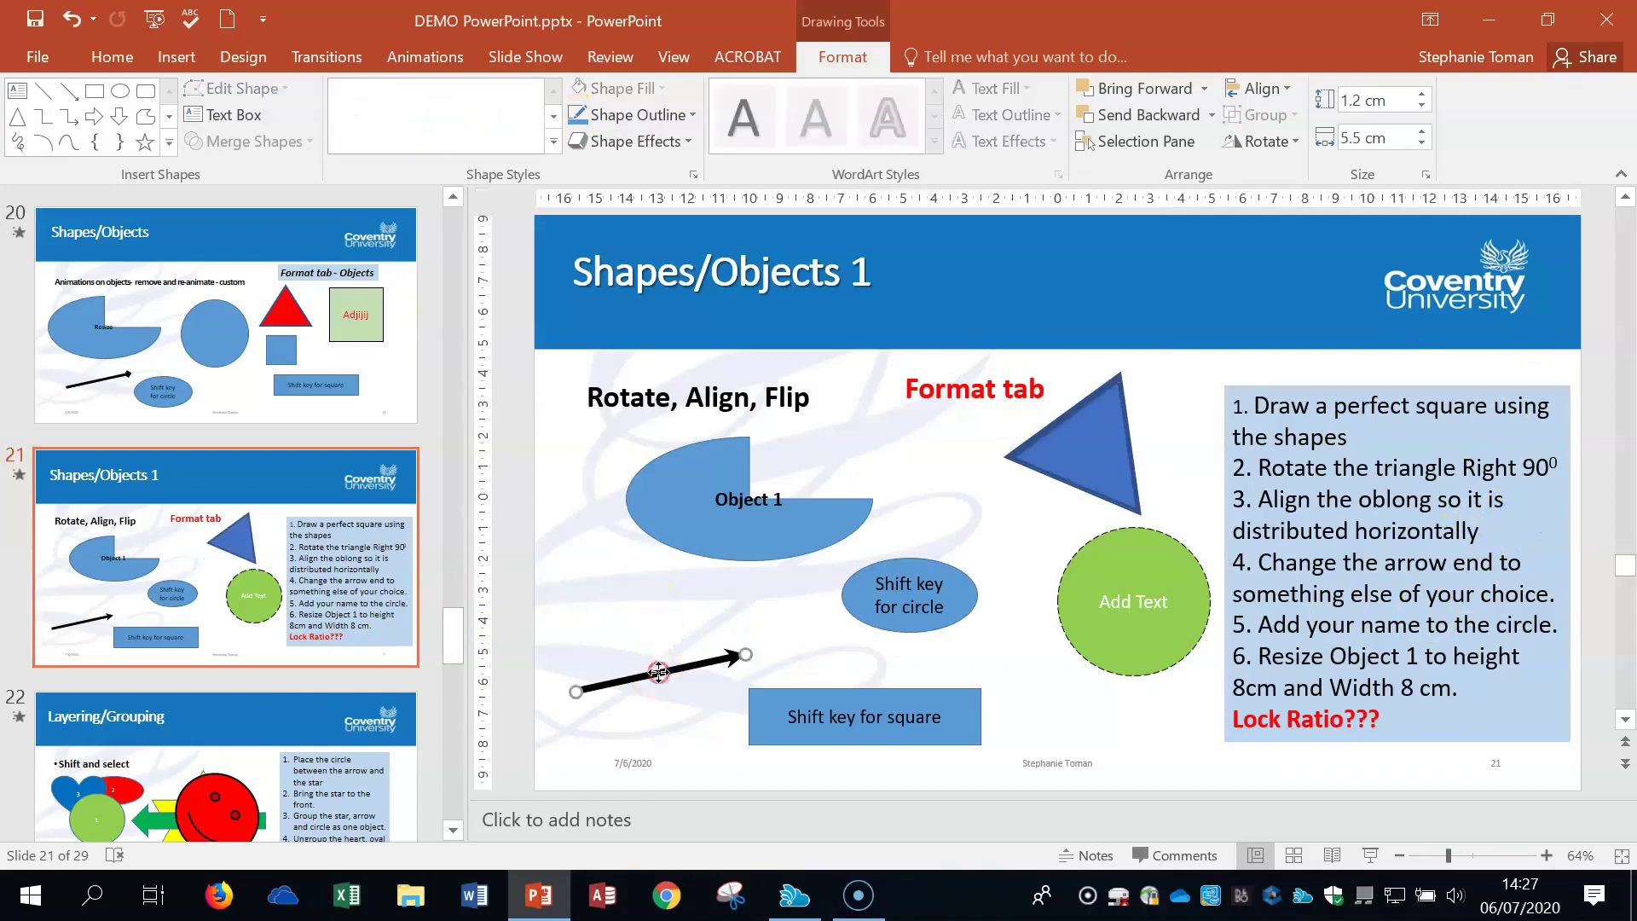
{"action": "right_click", "coordinate": [664, 679]}
{"action": "left_click", "coordinate": [742, 657]}
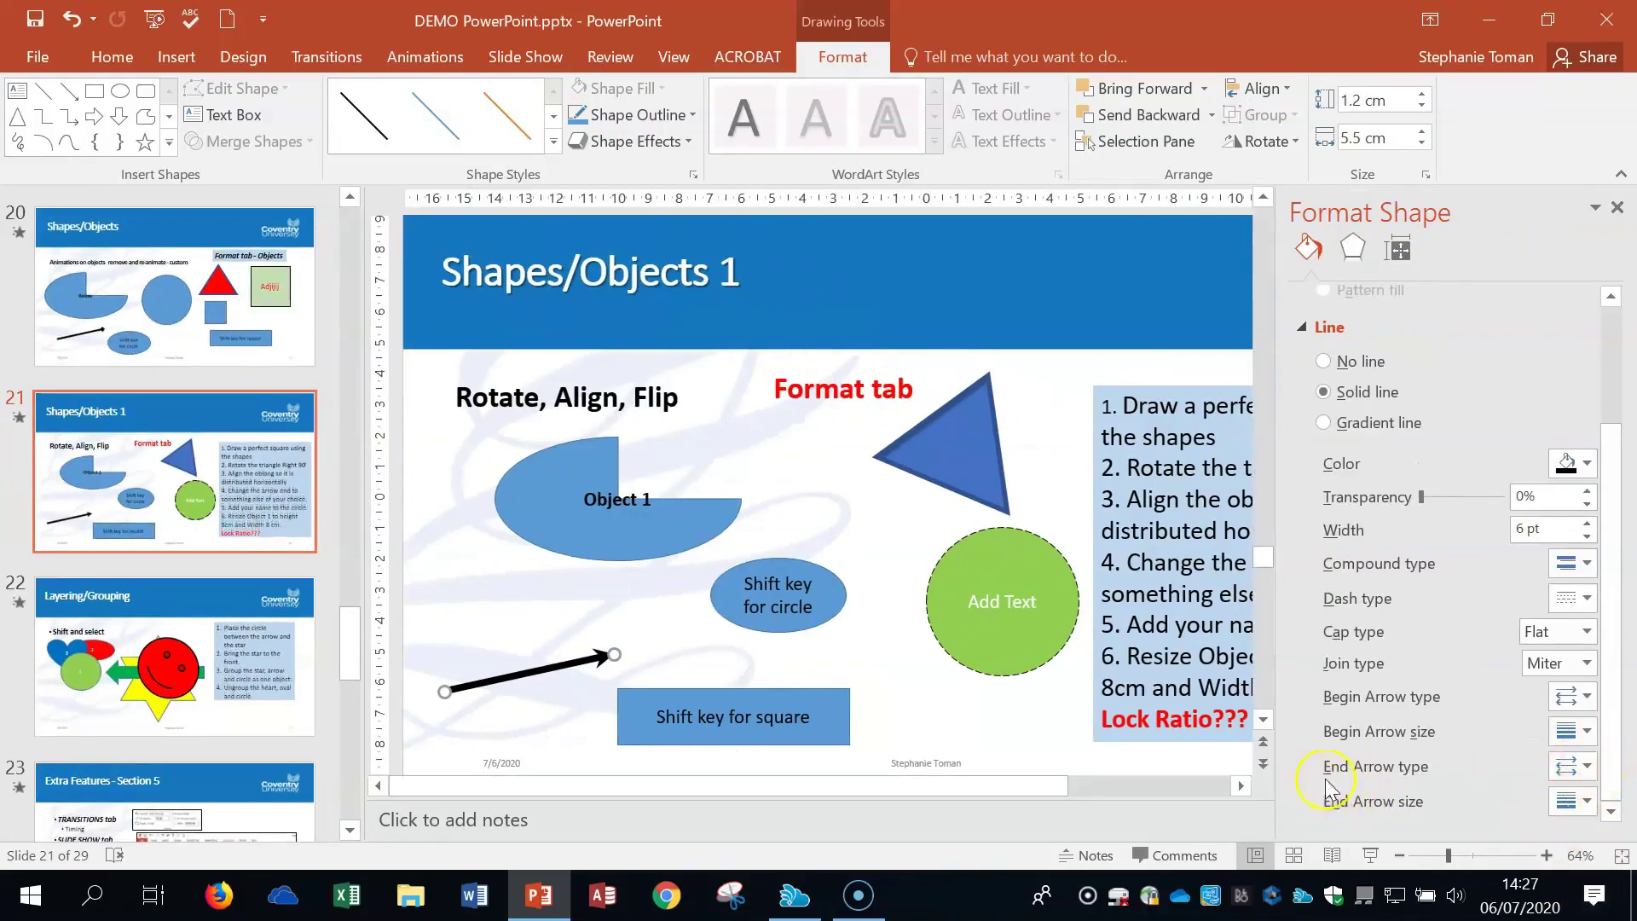
{"action": "left_click", "coordinate": [1588, 768]}
{"action": "left_click", "coordinate": [1616, 850]}
{"action": "left_click", "coordinate": [1022, 735]}
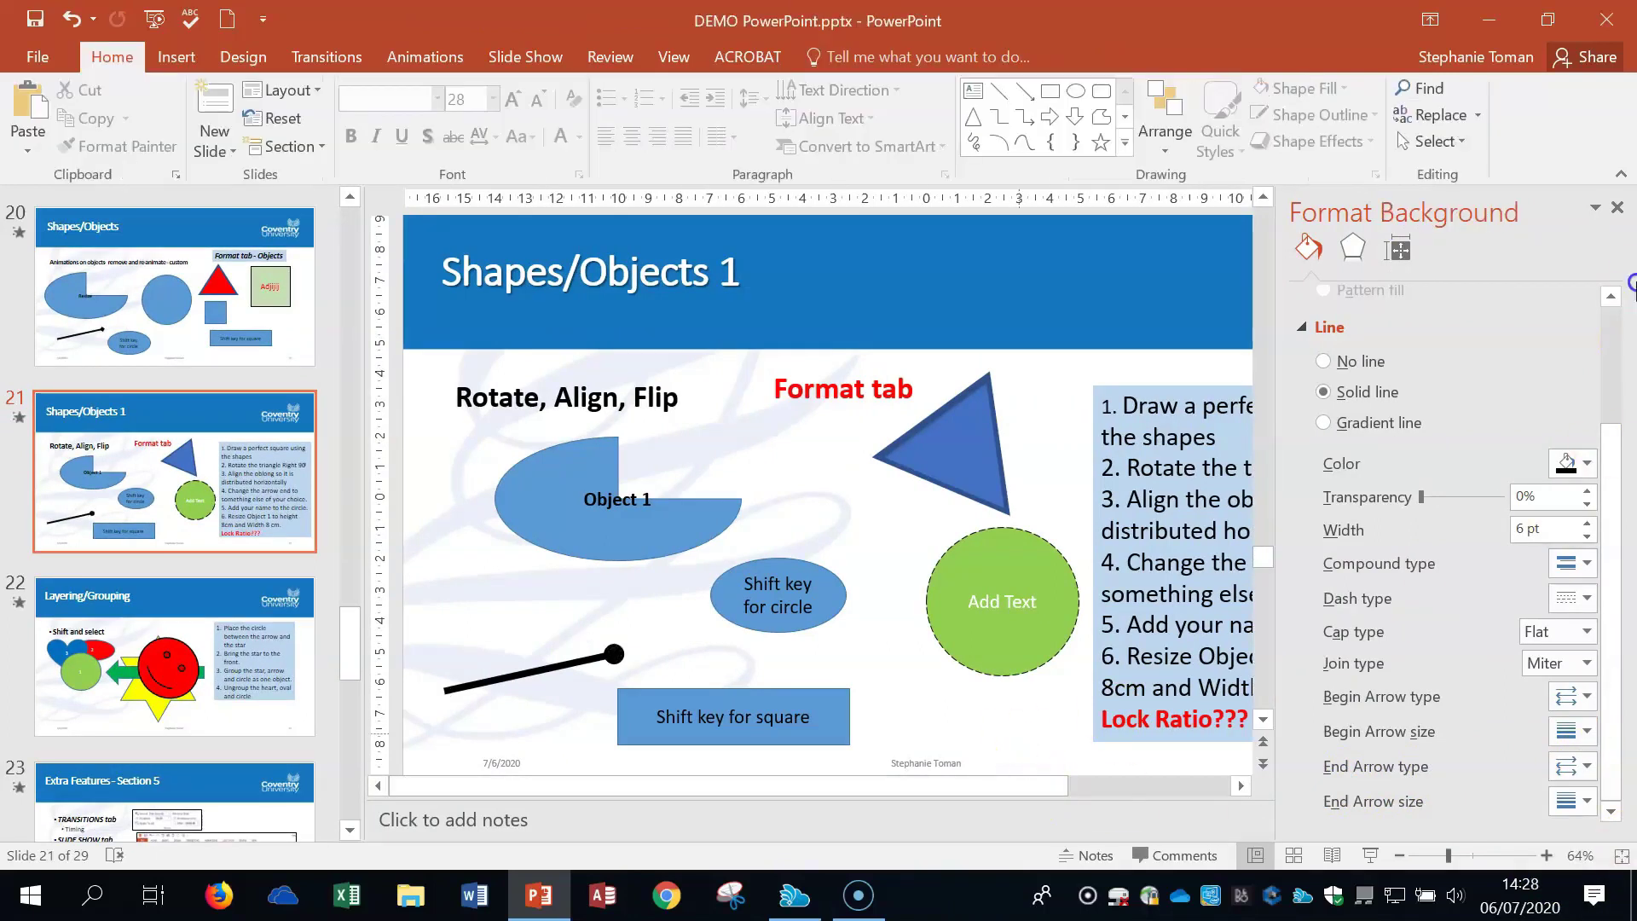
{"action": "left_click", "coordinate": [1617, 209]}
Enter 8 cm for Object 1's height and width in the Format tab's Size group.
{"action": "left_click", "coordinate": [1437, 624]}
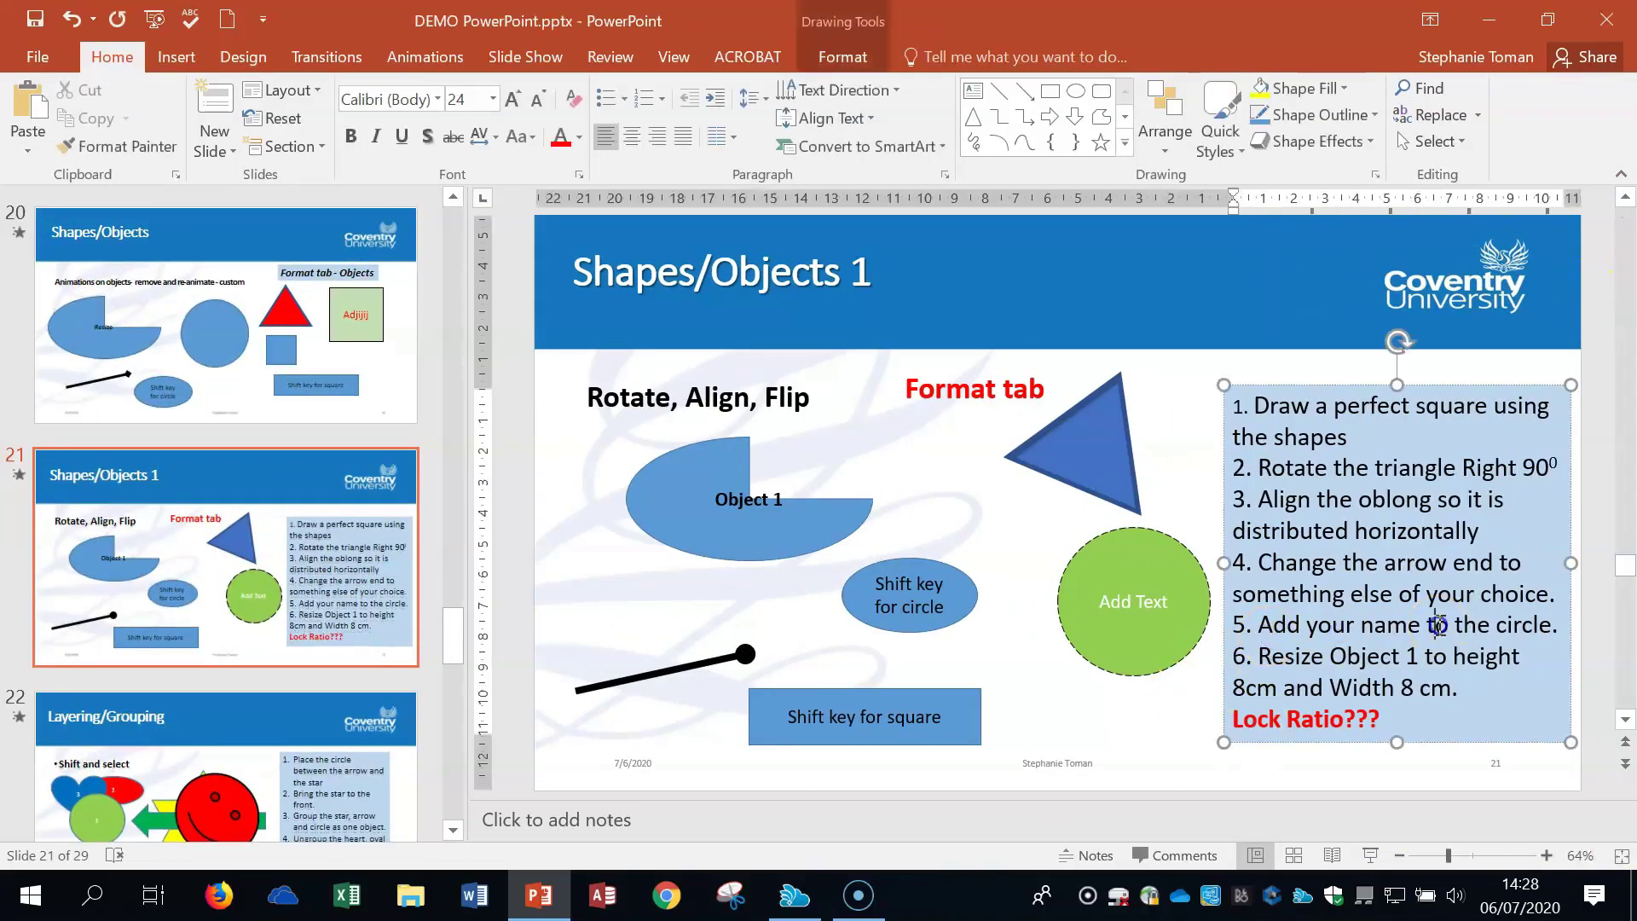
{"action": "left_click", "coordinate": [747, 486]}
{"action": "left_click_drag", "start_coordinate": [627, 562], "coordinate": [629, 564]}
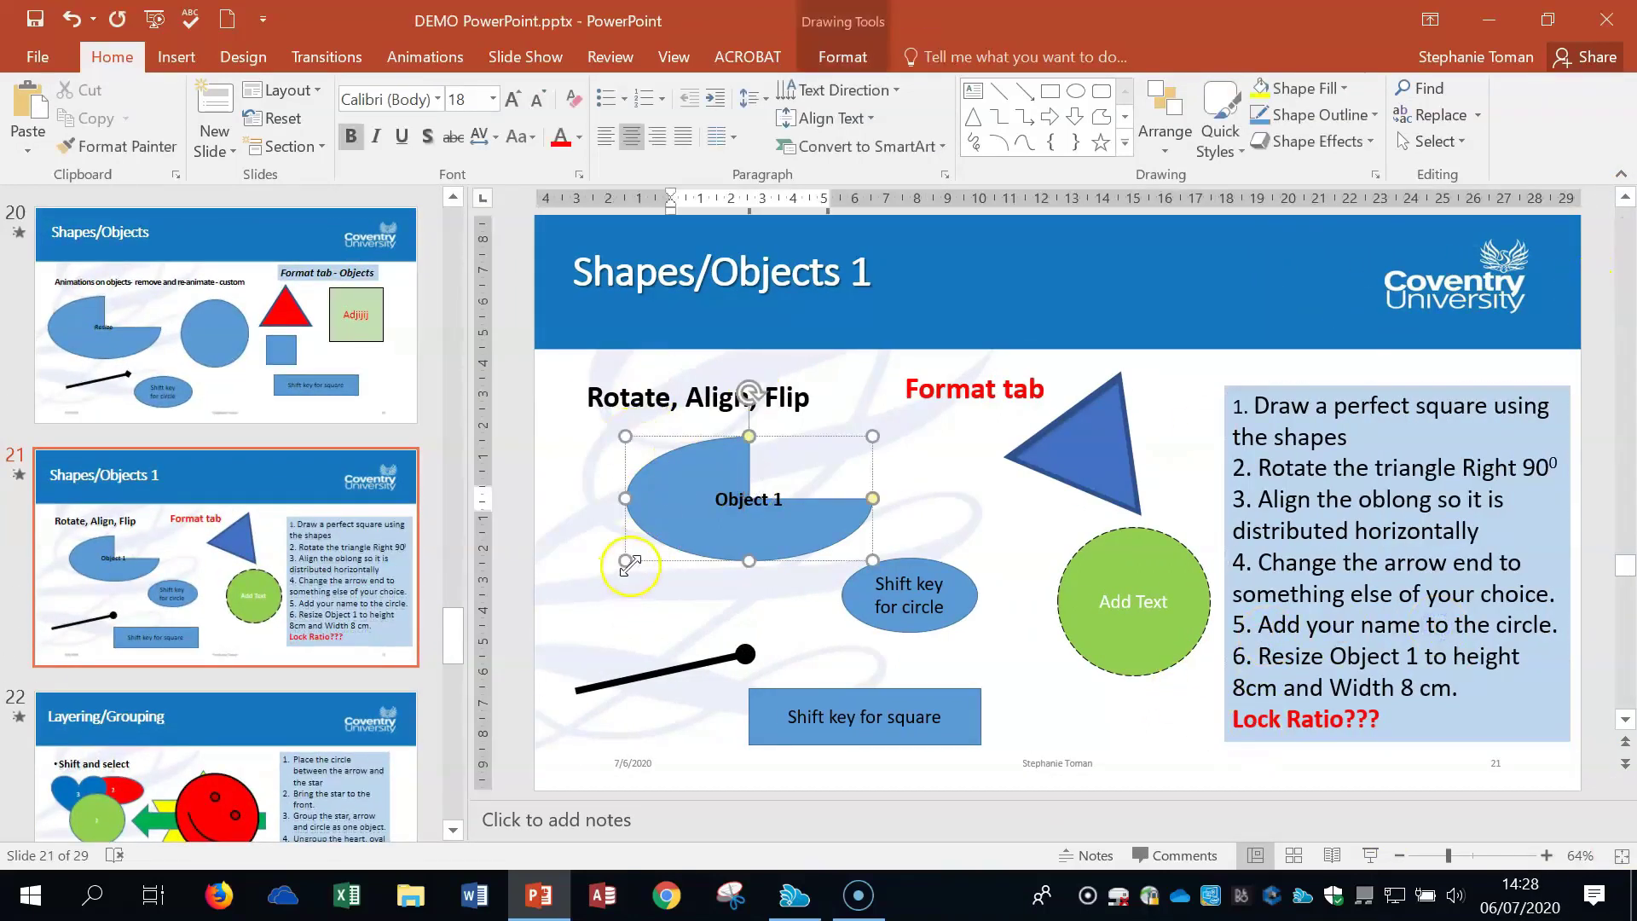
{"action": "left_click", "coordinate": [843, 56]}
{"action": "left_click", "coordinate": [680, 509]}
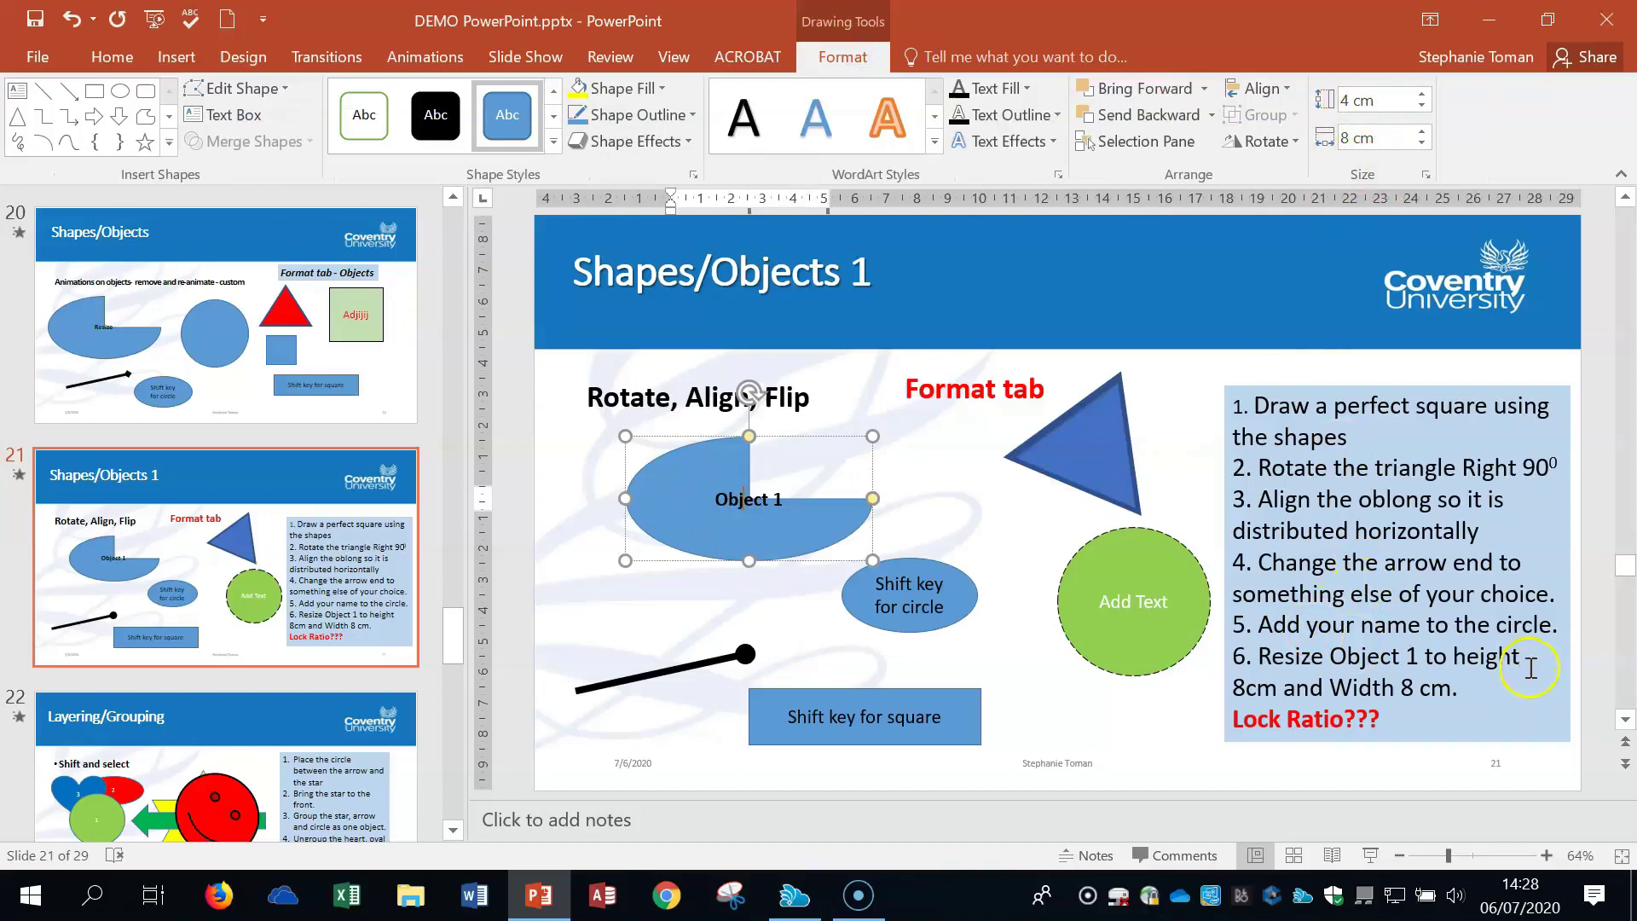
{"action": "left_click", "coordinate": [1347, 99]}
{"action": "left_click", "coordinate": [1322, 92]}
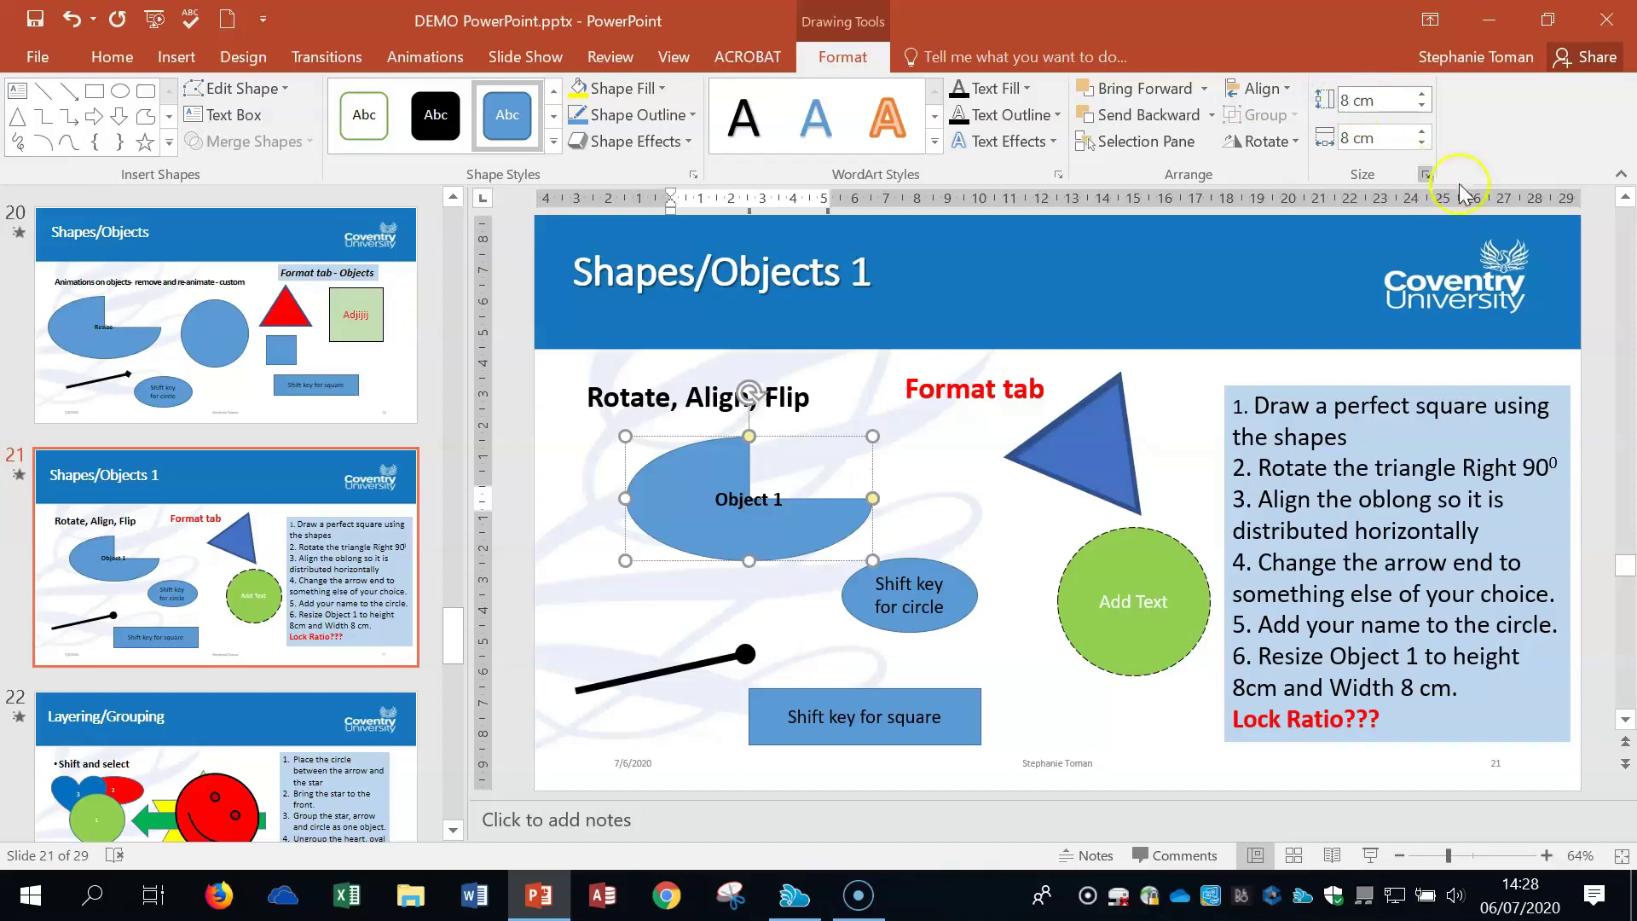
{"action": "left_click", "coordinate": [1356, 137]}
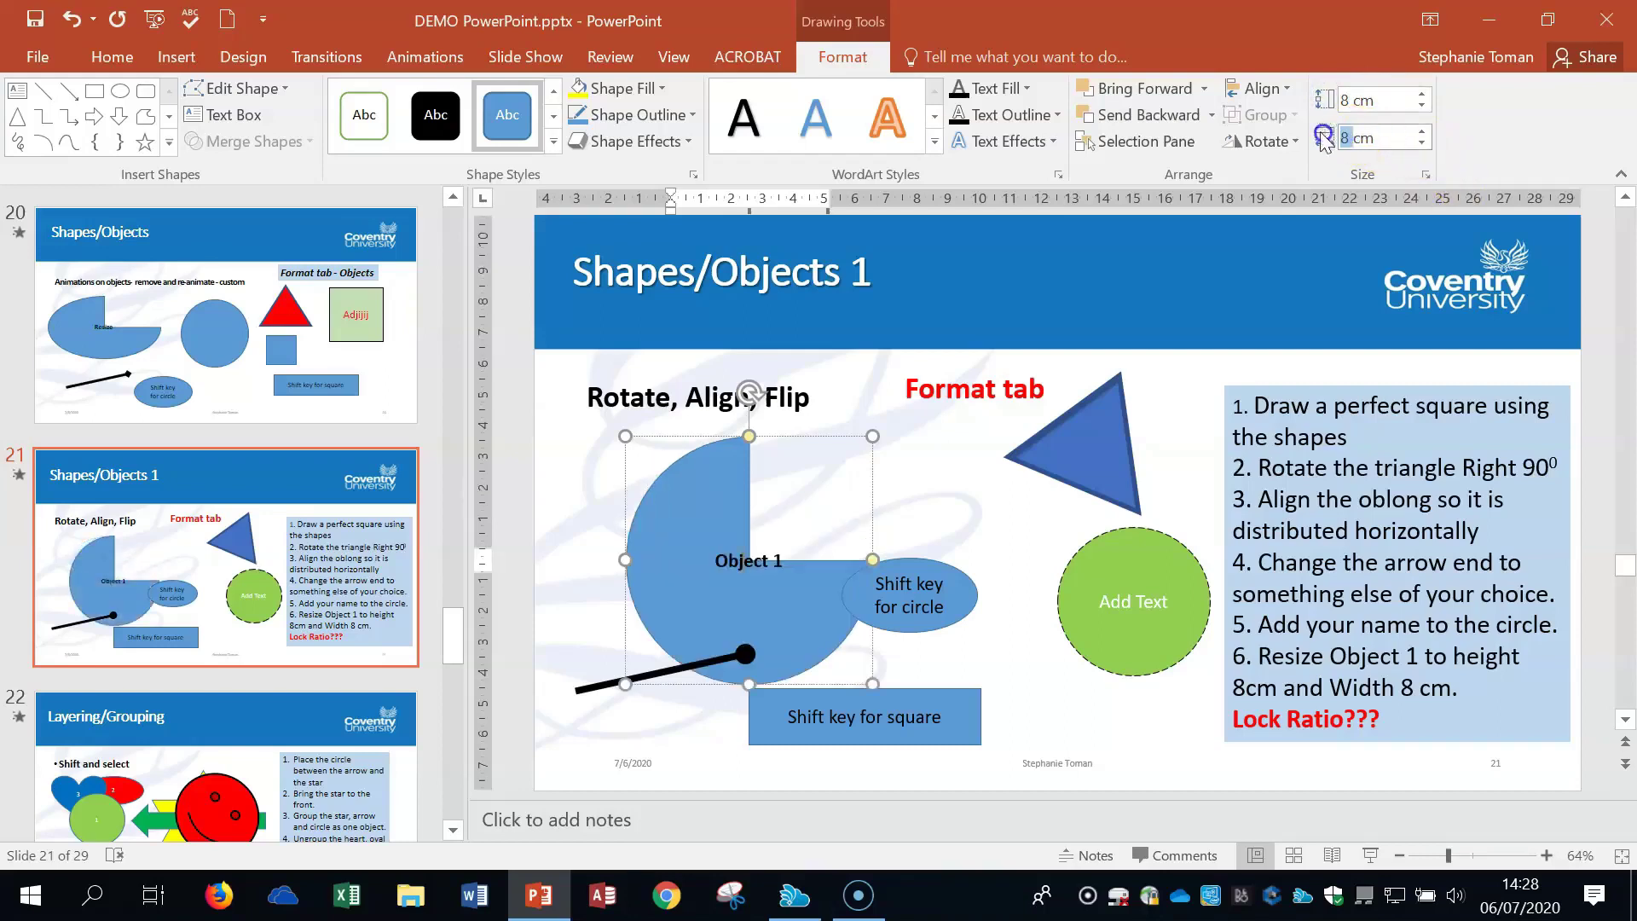
{"action": "left_click", "coordinate": [1397, 138]}
{"action": "left_click", "coordinate": [1429, 176]}
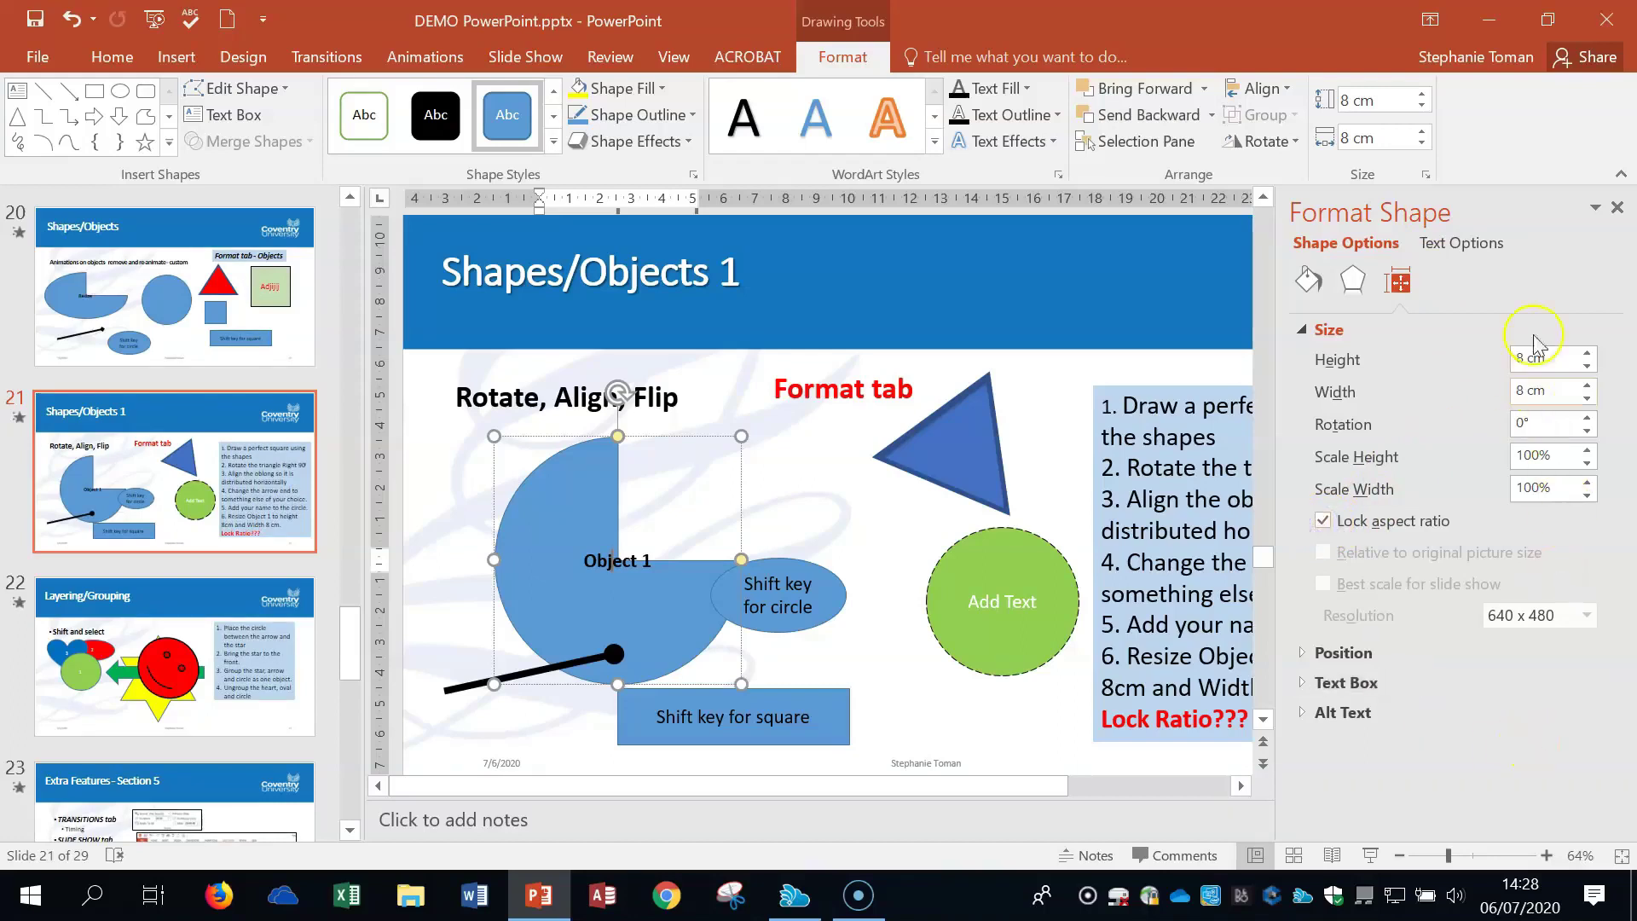
Tick Lock aspect ratio for the 8 cm × 8 cm Object 1 in the size options, then close the pane.
{"action": "left_click", "coordinate": [1616, 208]}
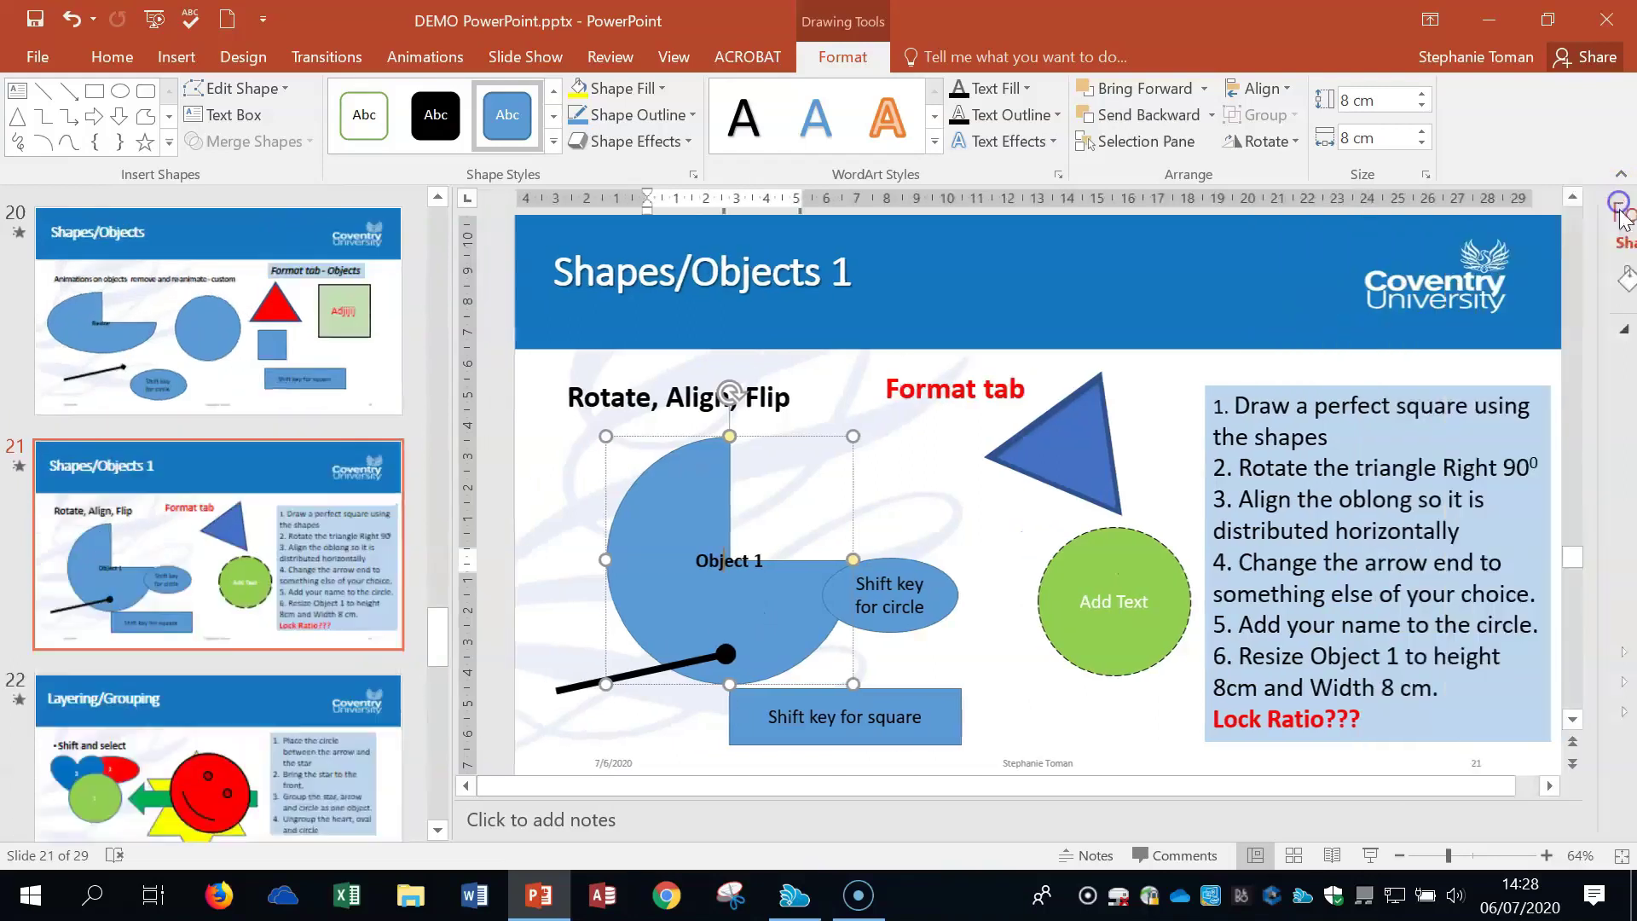
{"action": "left_click", "coordinate": [1400, 137]}
{"action": "key", "text": "Tab"}
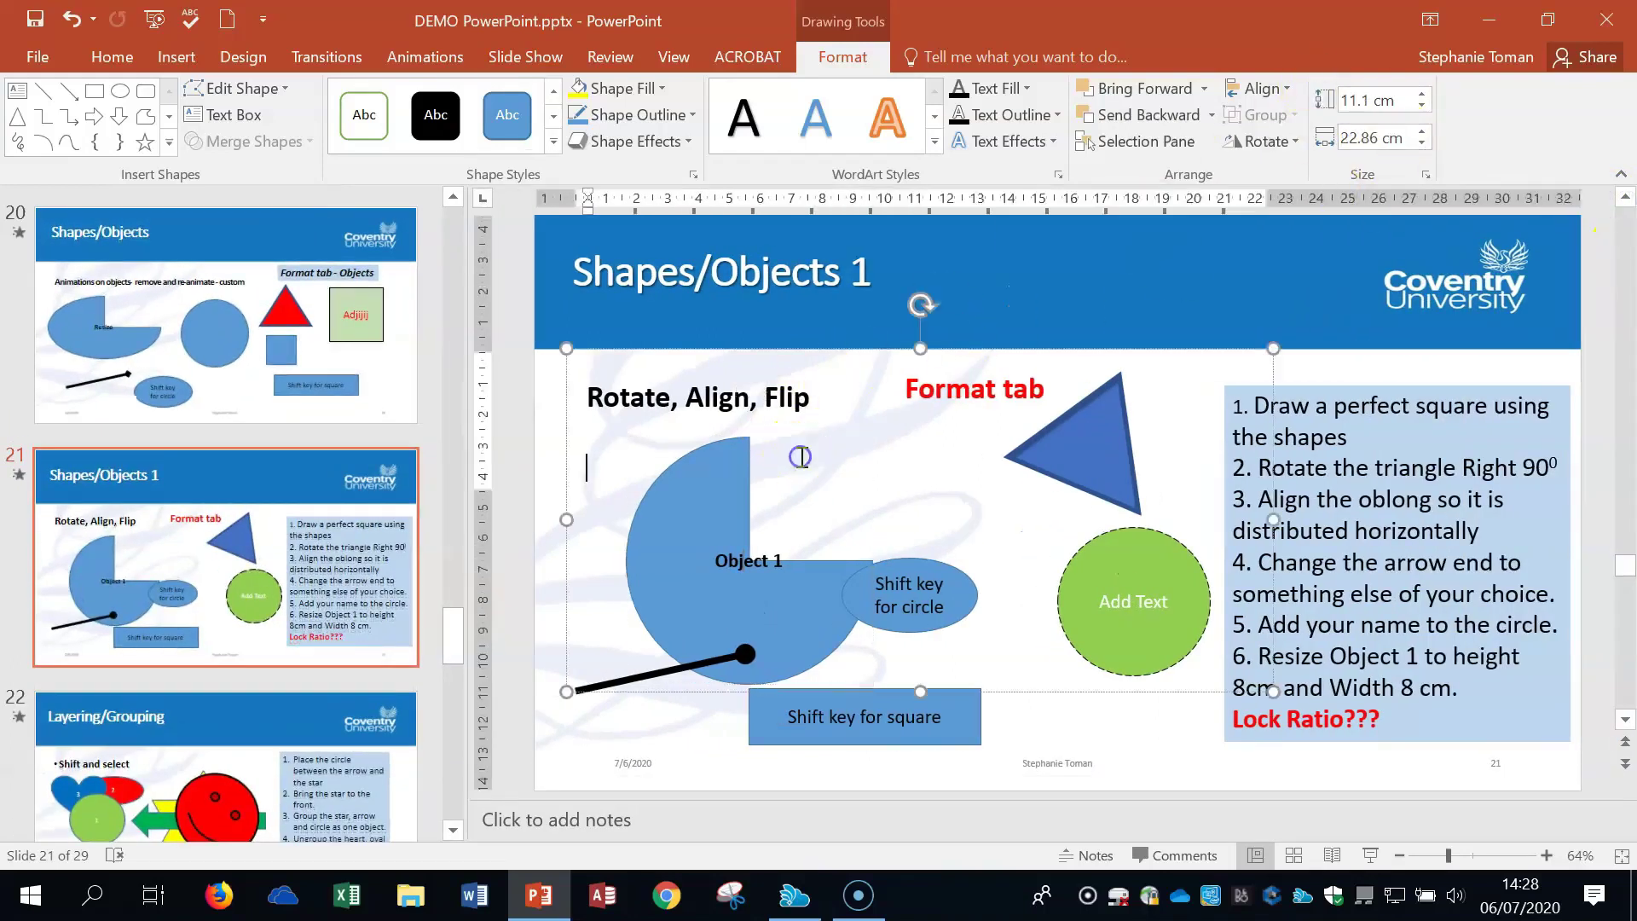
{"action": "left_click", "coordinate": [1392, 136]}
{"action": "left_click", "coordinate": [741, 560]}
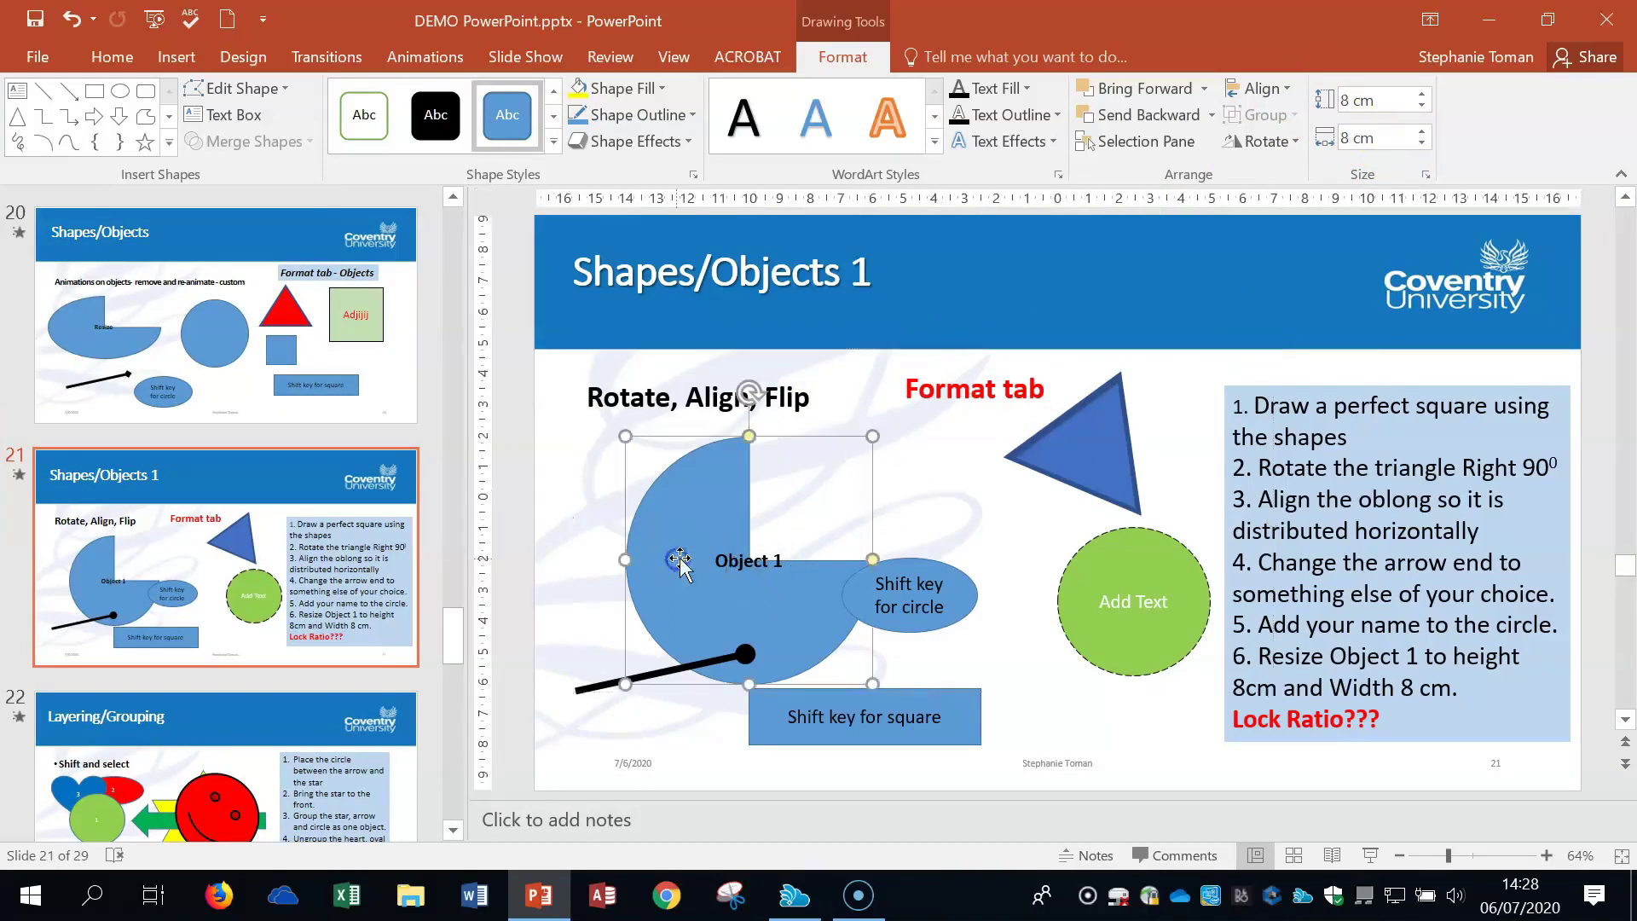
{"action": "left_click", "coordinate": [1425, 174]}
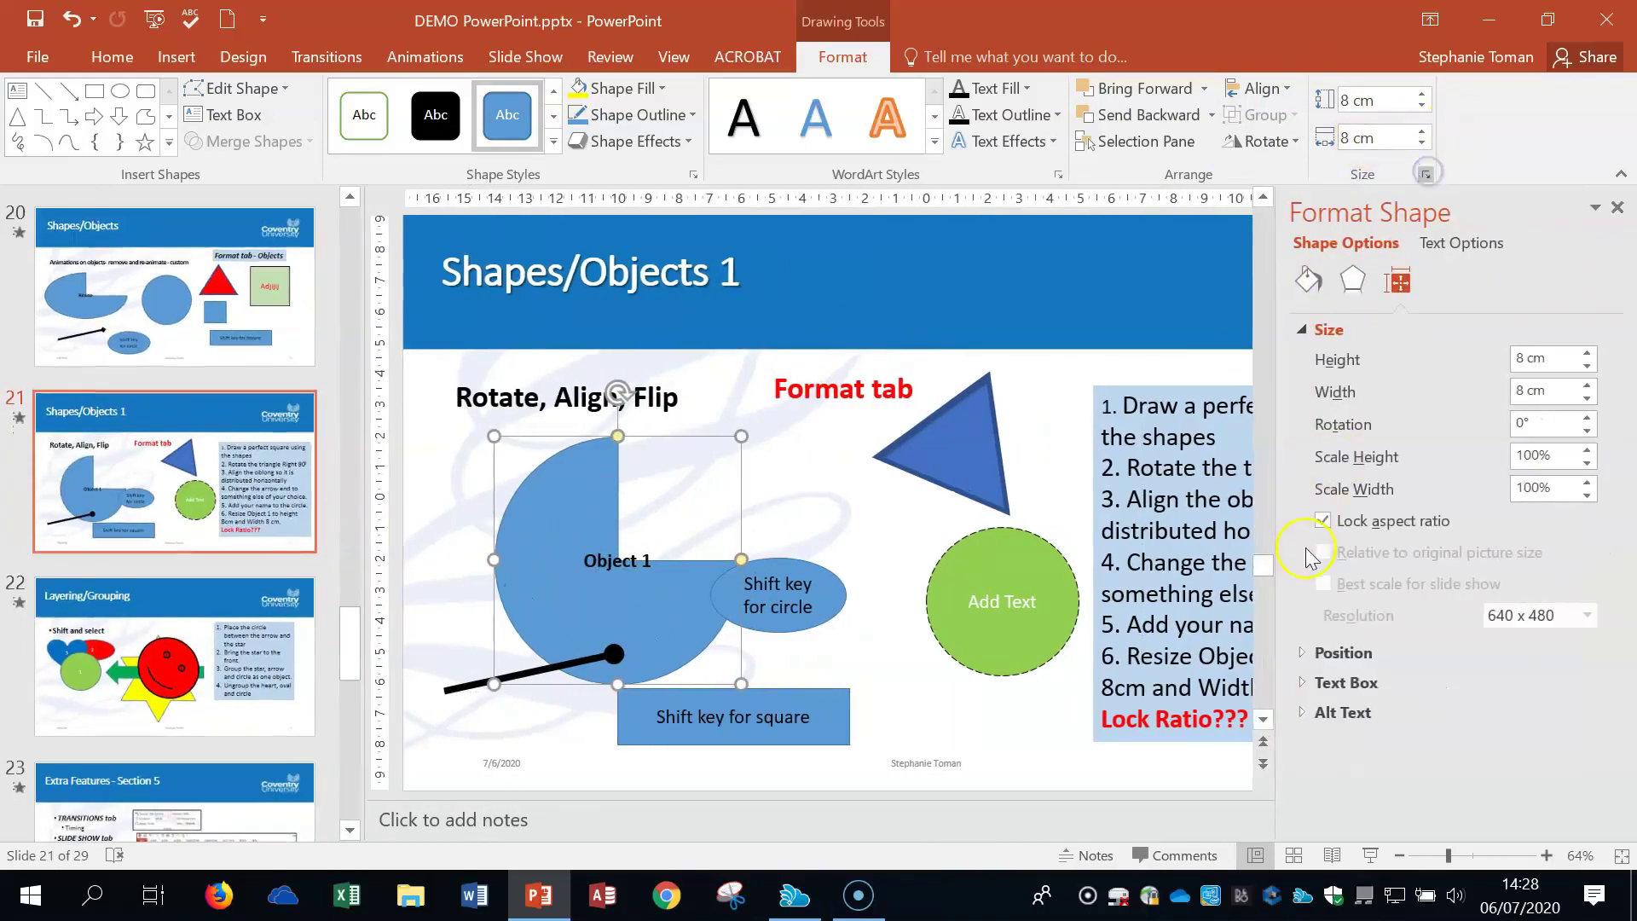
{"action": "left_click", "coordinate": [1323, 521]}
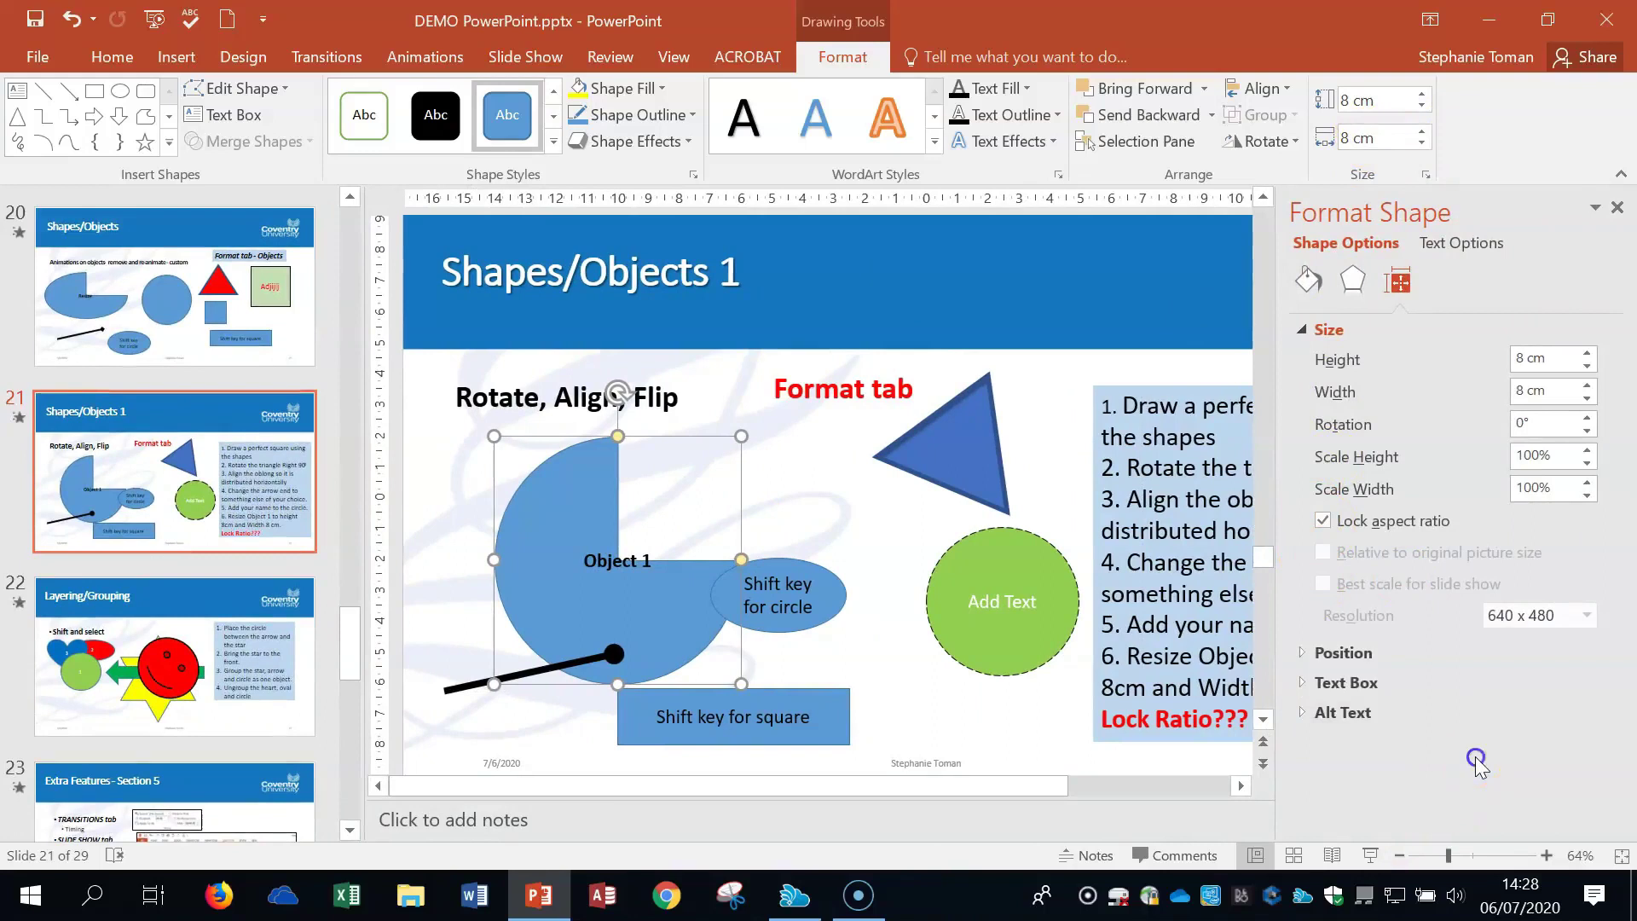
{"action": "left_click", "coordinate": [1559, 458]}
{"action": "left_click", "coordinate": [1618, 207]}
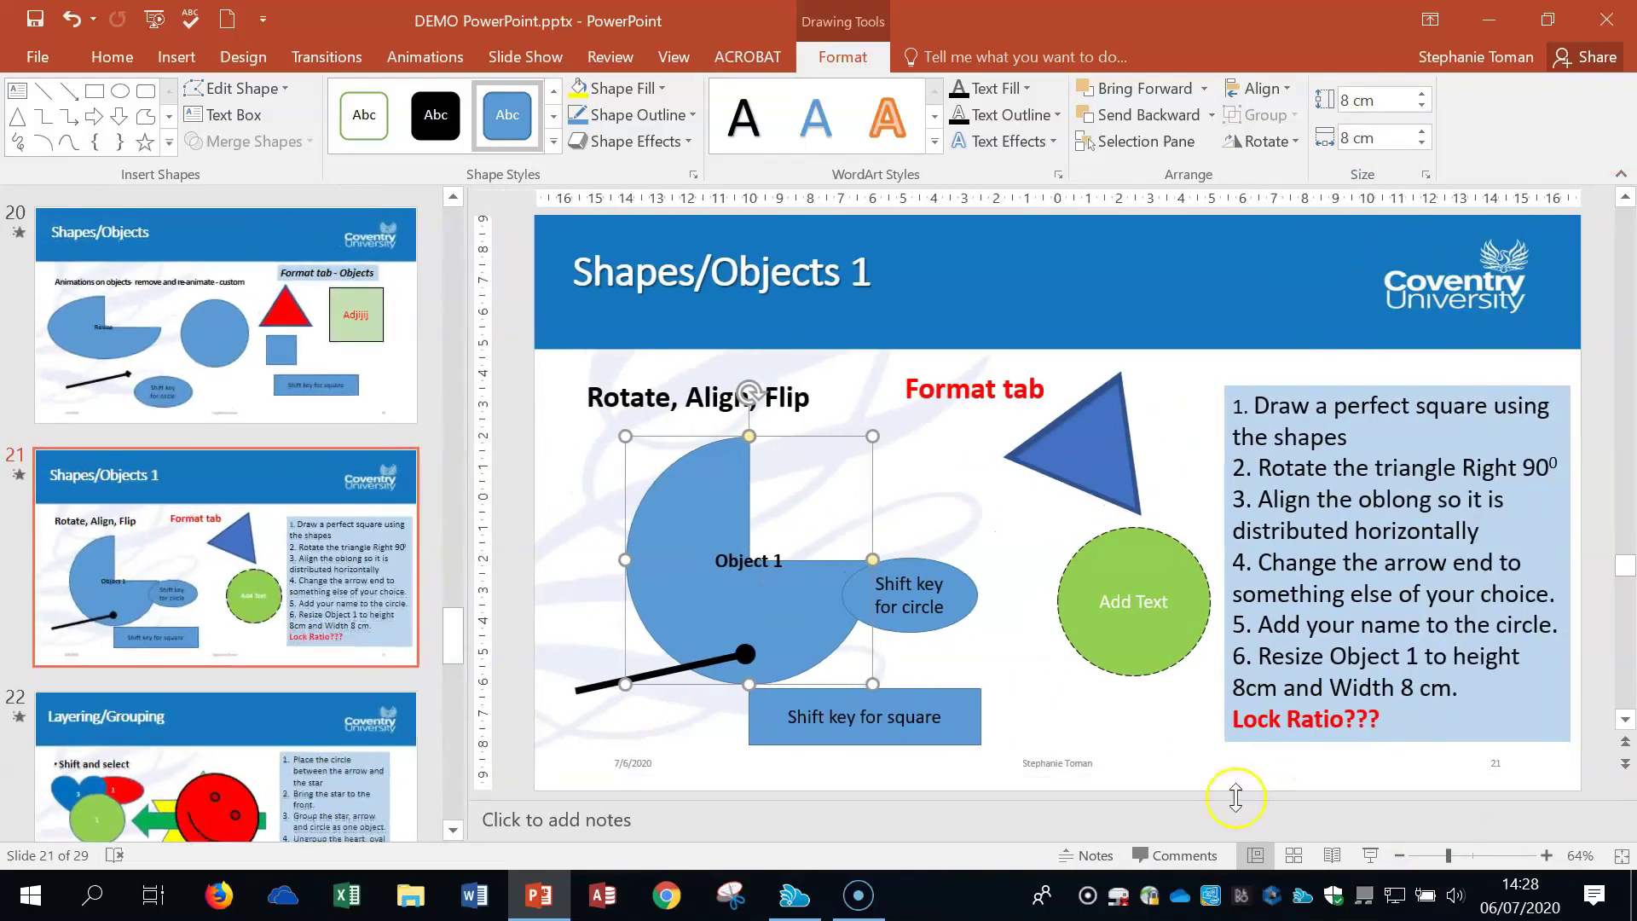
{"action": "left_click", "coordinate": [1407, 735]}
{"action": "left_click", "coordinate": [725, 583]}
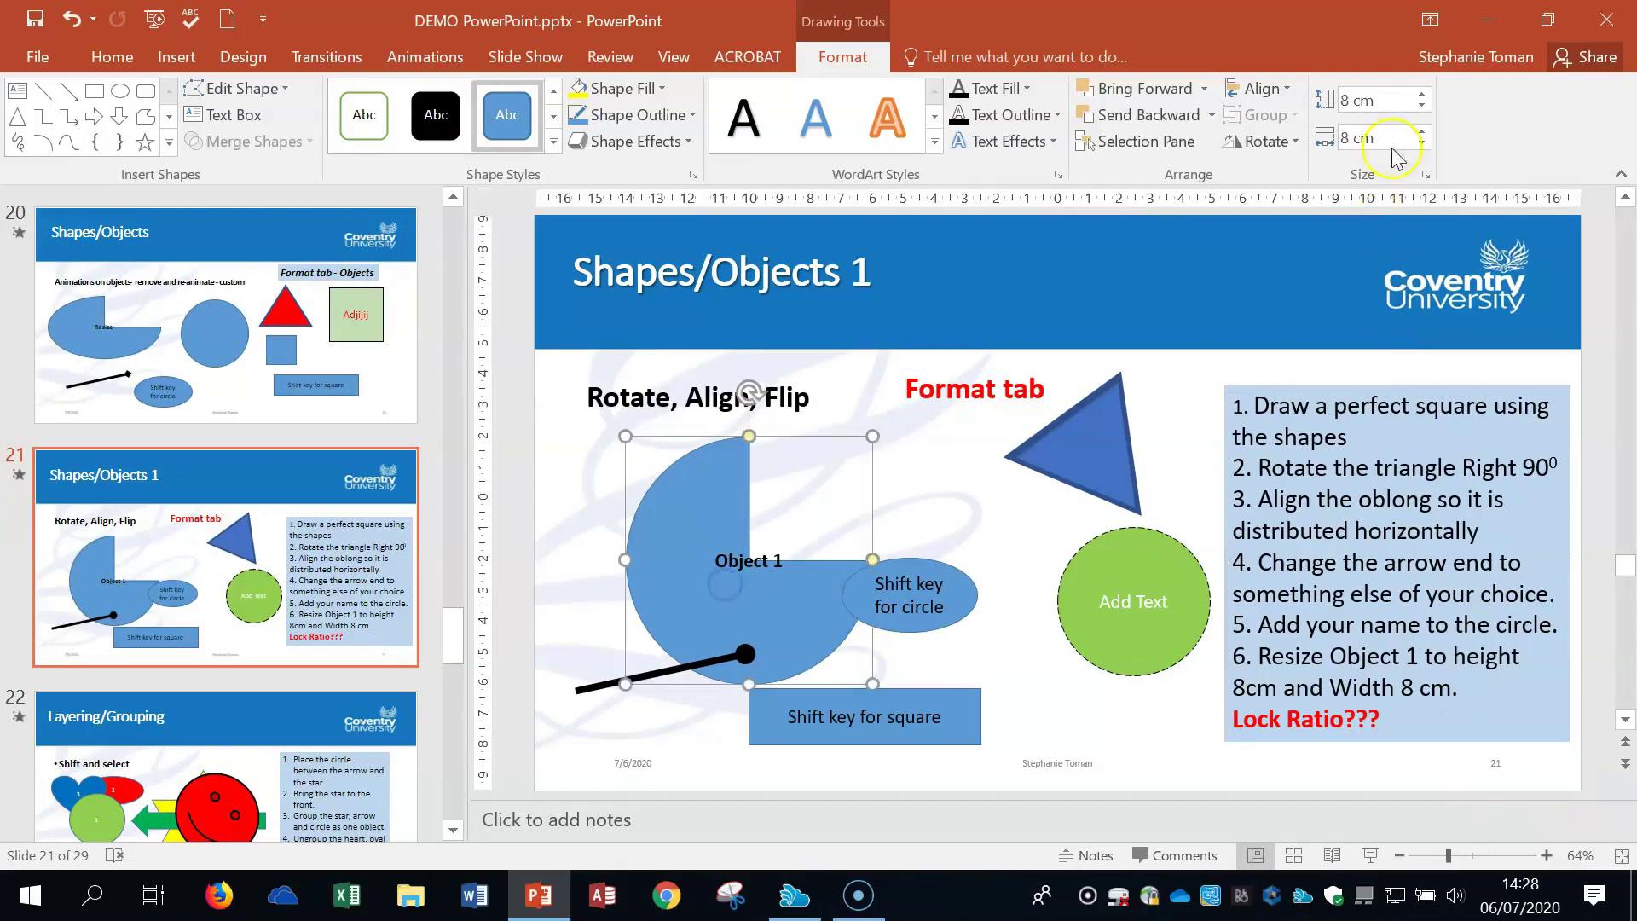
{"action": "left_click", "coordinate": [1350, 101]}
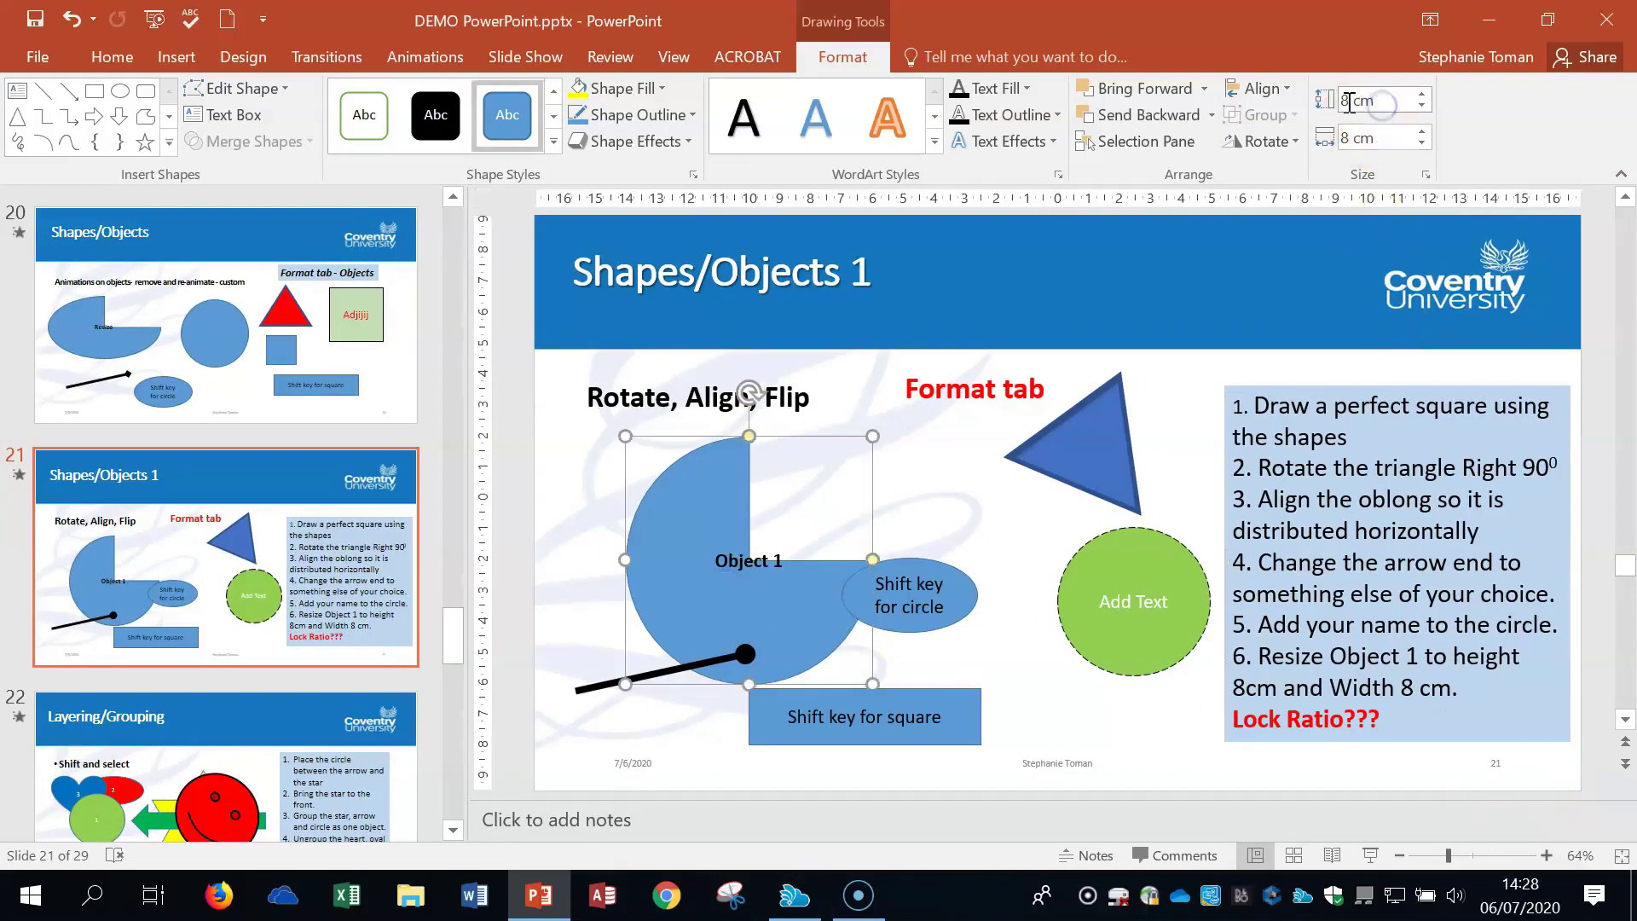
Enlarge Object 1 with the size spinners to 10.5 cm, then set its height to 4 cm.
{"action": "left_click", "coordinate": [1352, 138]}
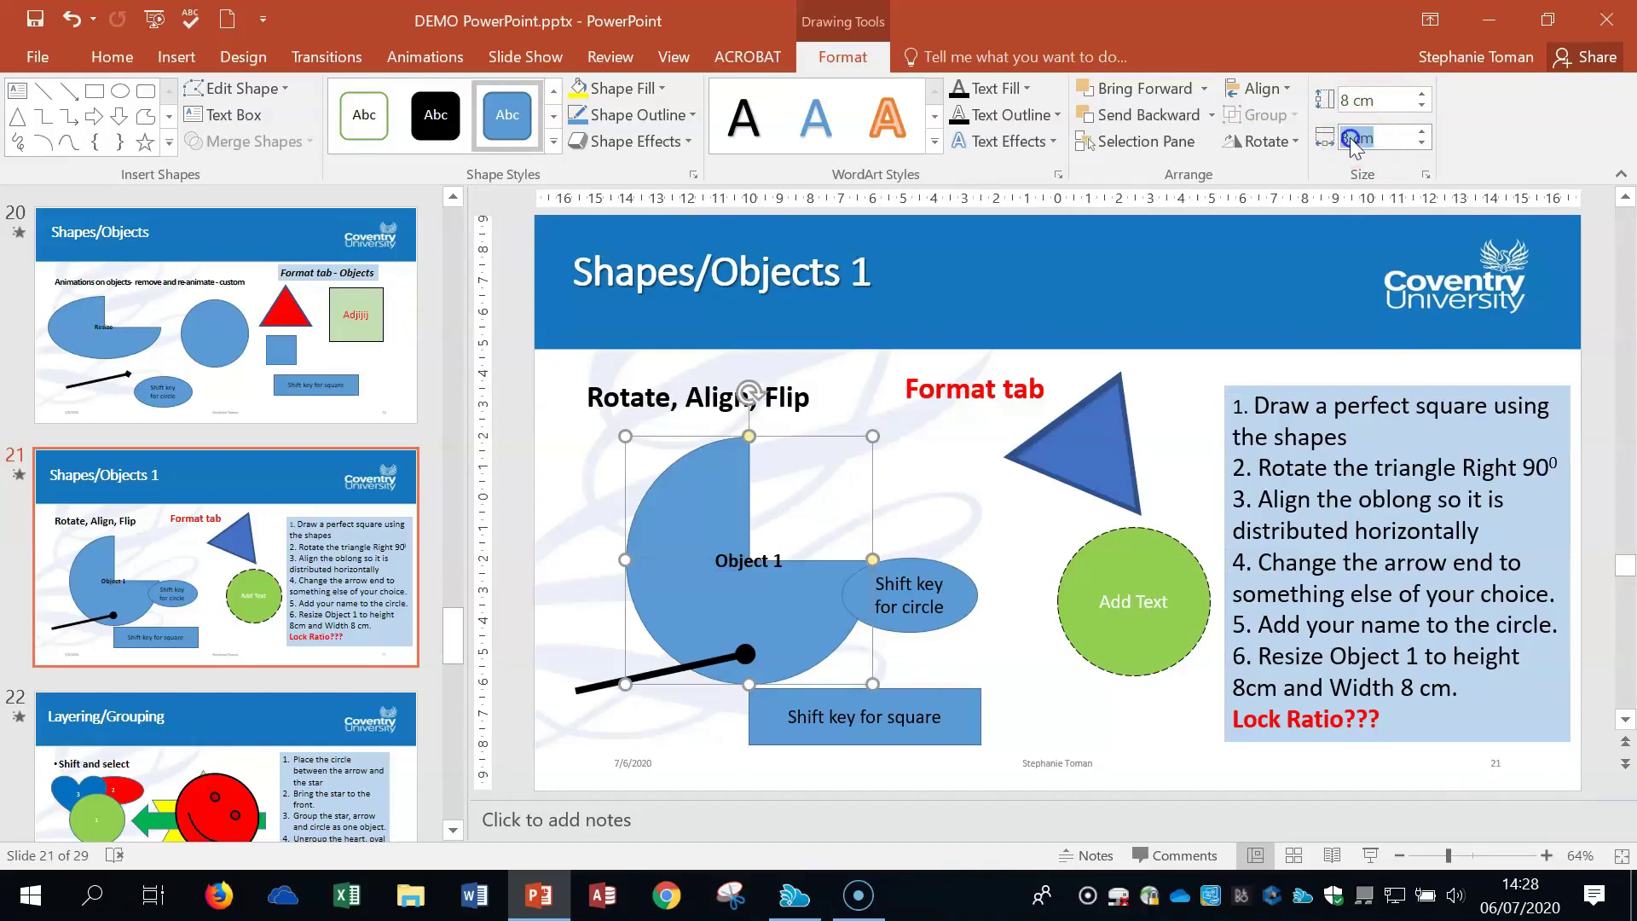
{"action": "left_click", "coordinate": [1422, 132]}
{"action": "left_click", "coordinate": [1422, 132]}
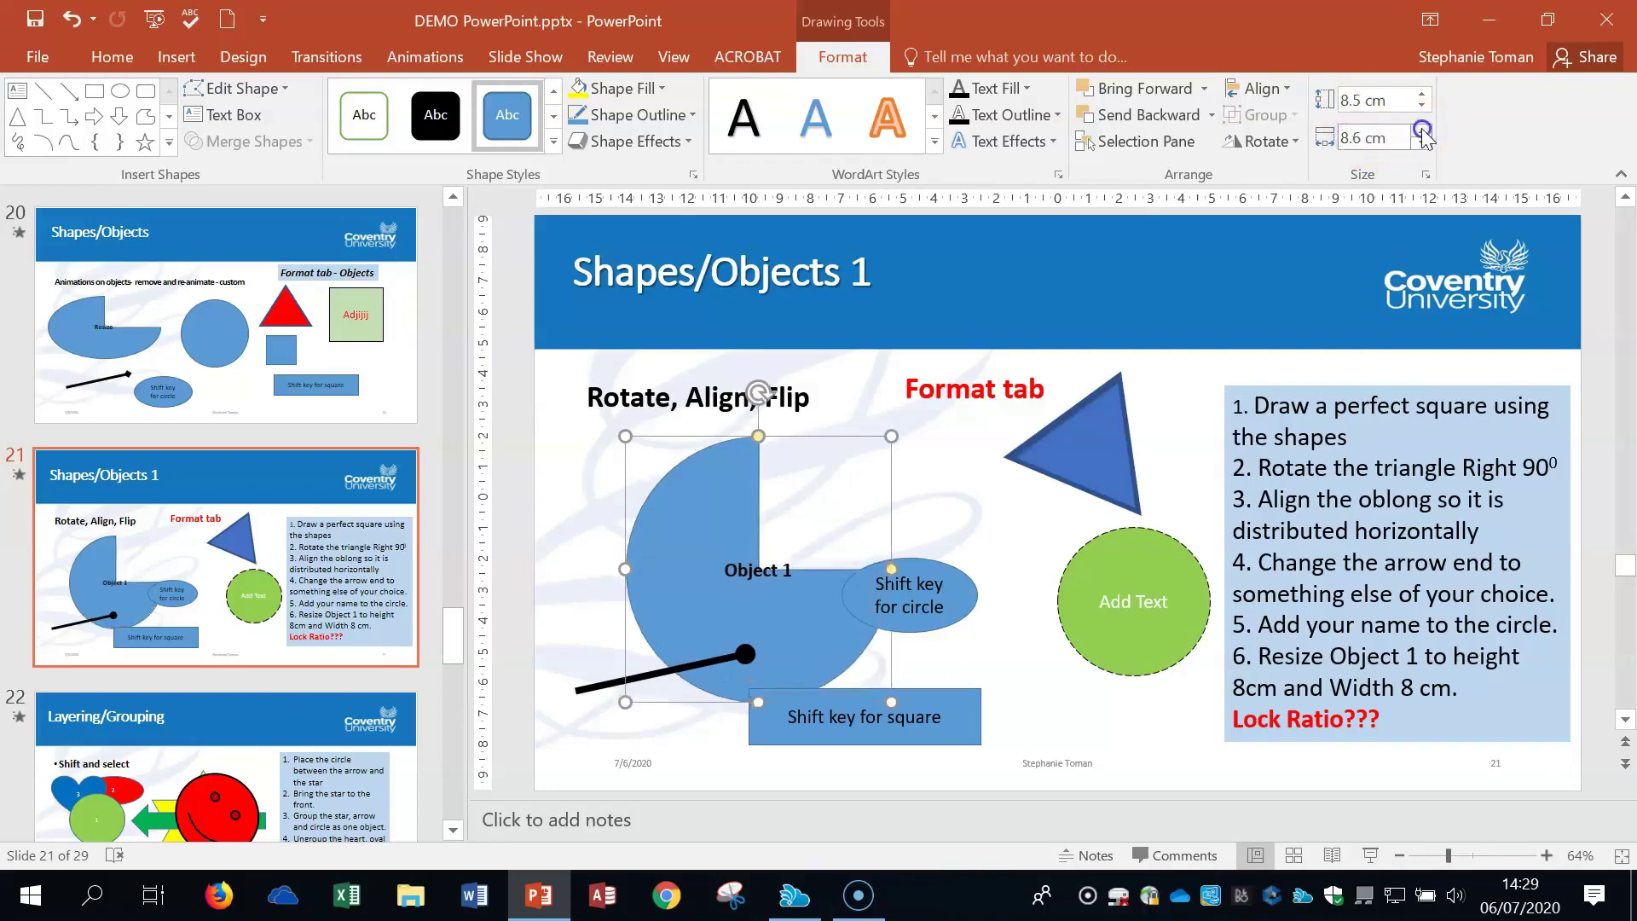
{"action": "left_click", "coordinate": [1423, 132]}
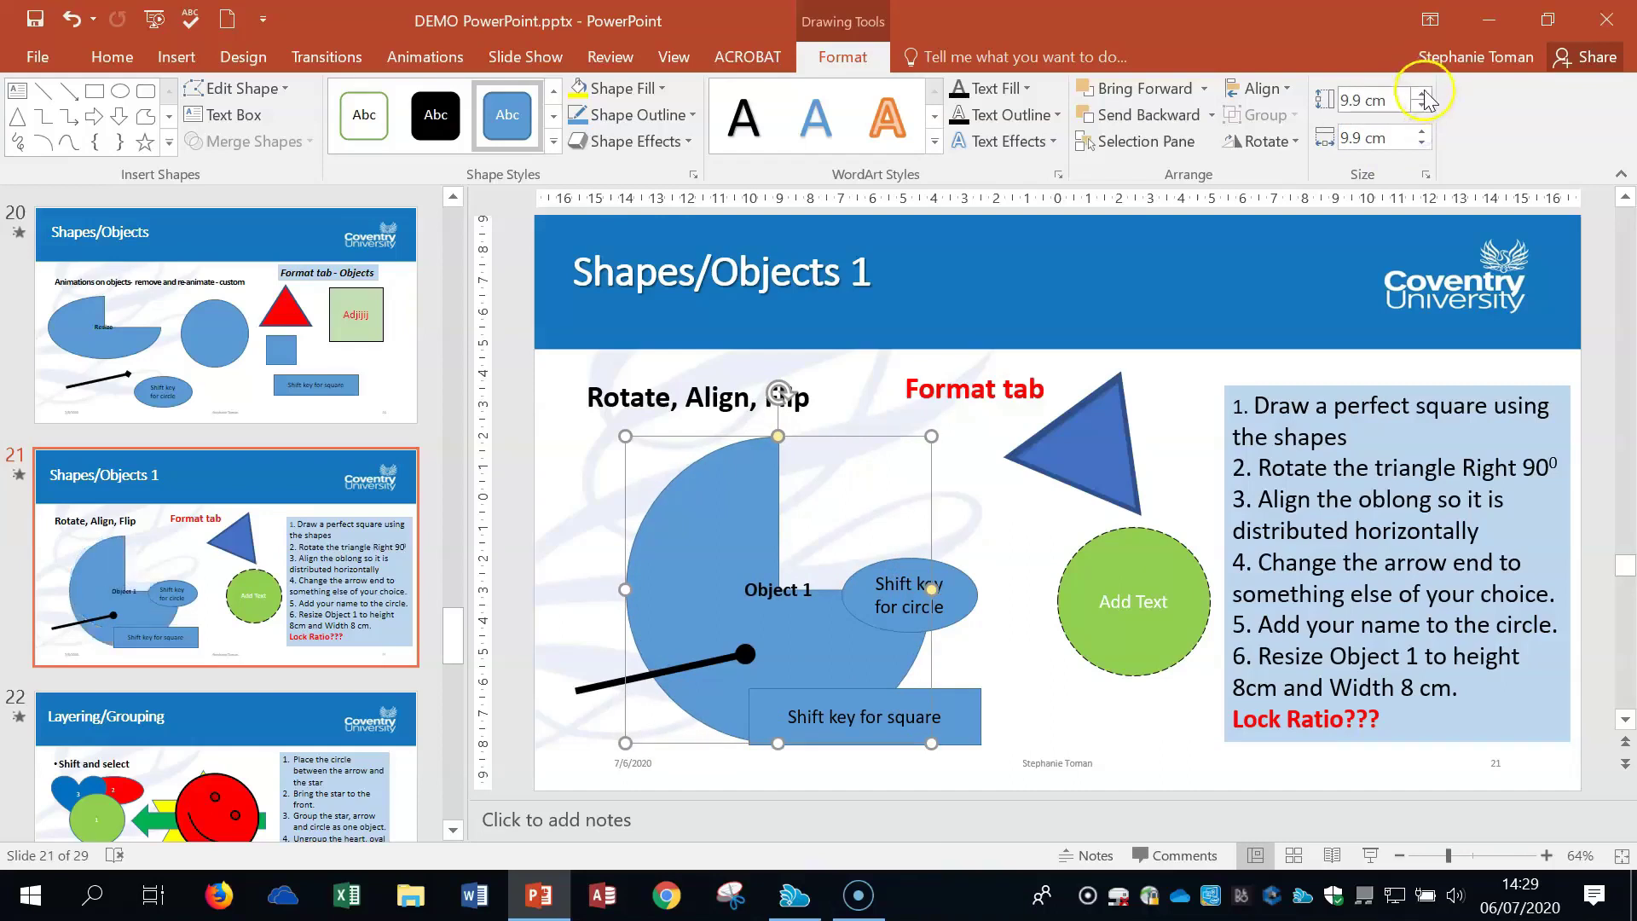
{"action": "left_click", "coordinate": [1423, 96]}
{"action": "left_click", "coordinate": [1422, 95]}
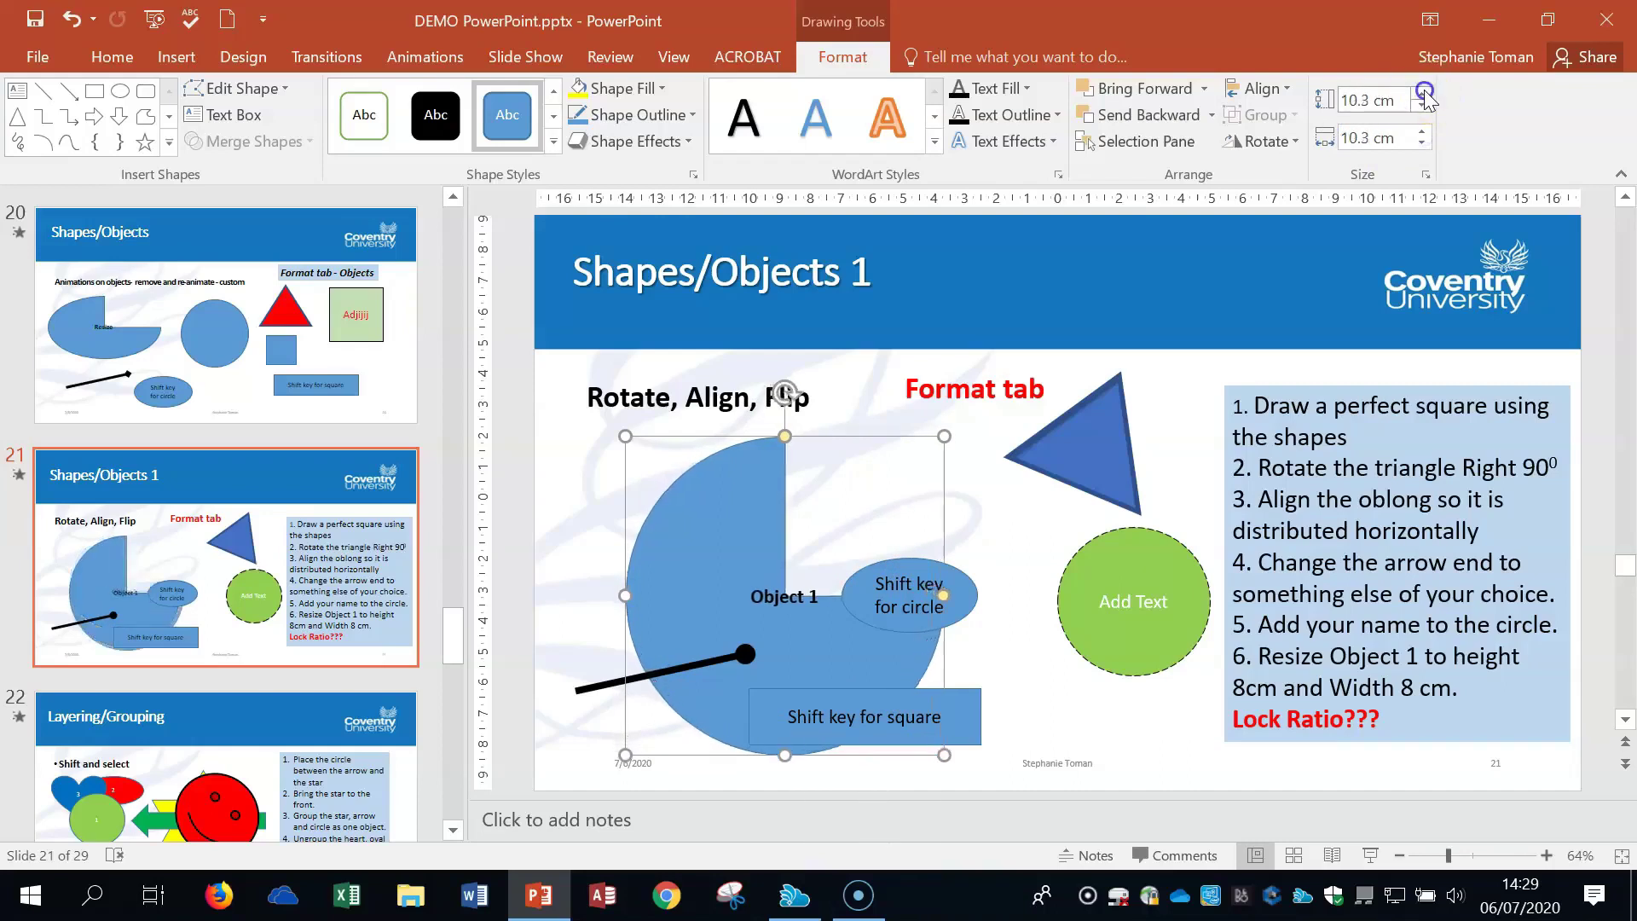
{"action": "left_click", "coordinate": [1370, 99]}
{"action": "type", "text": "4"}
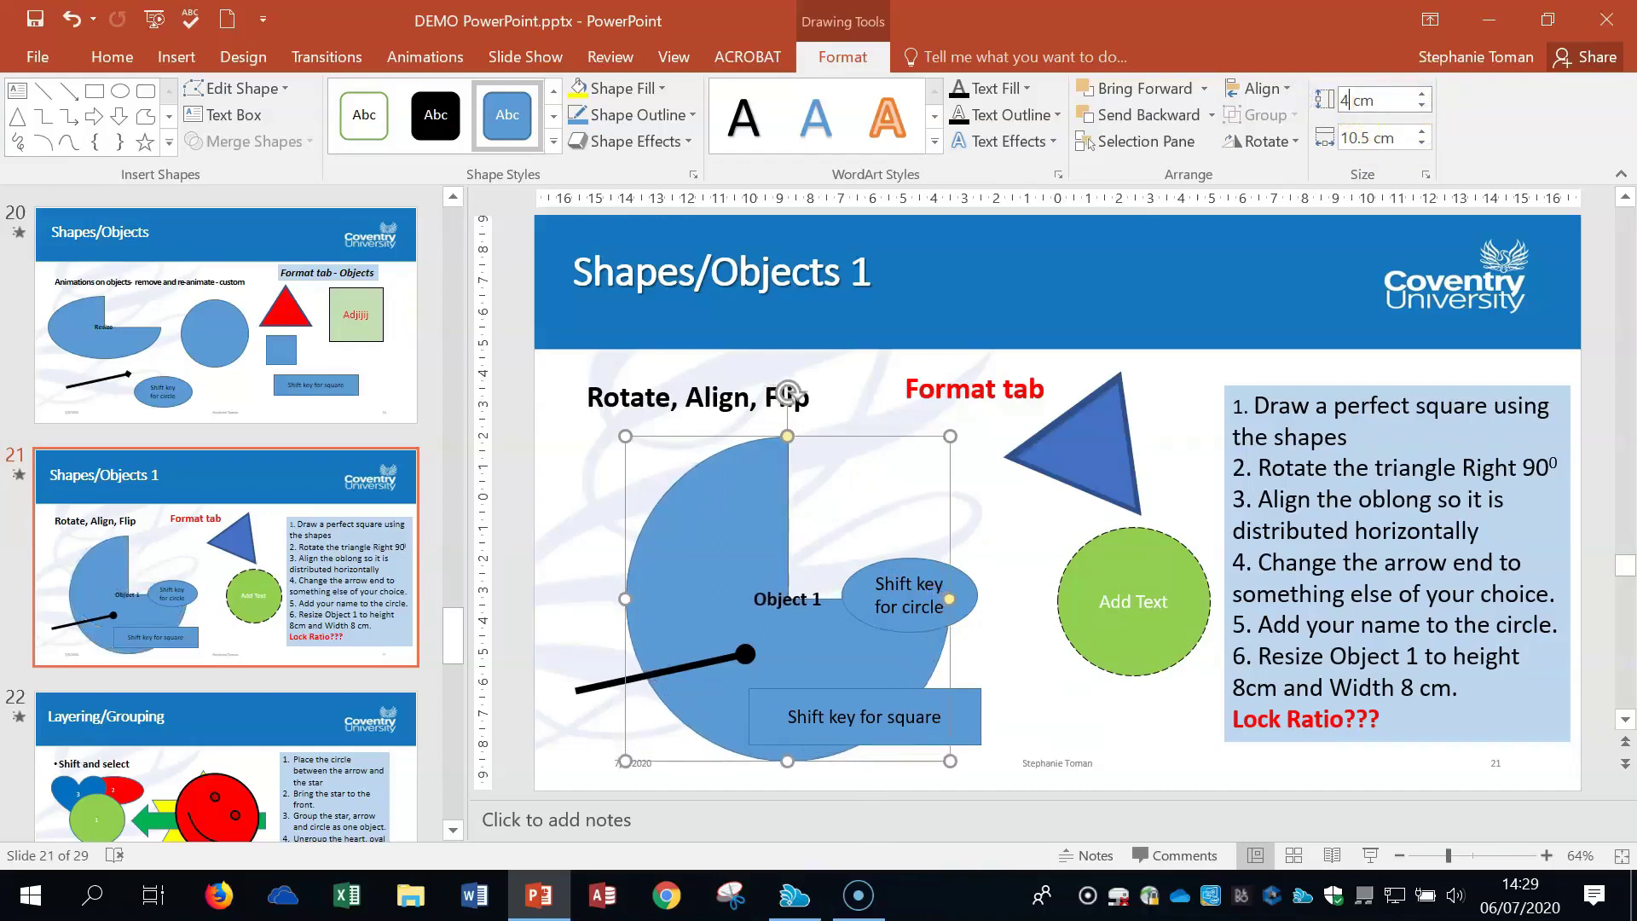
{"action": "key", "text": "Return"}
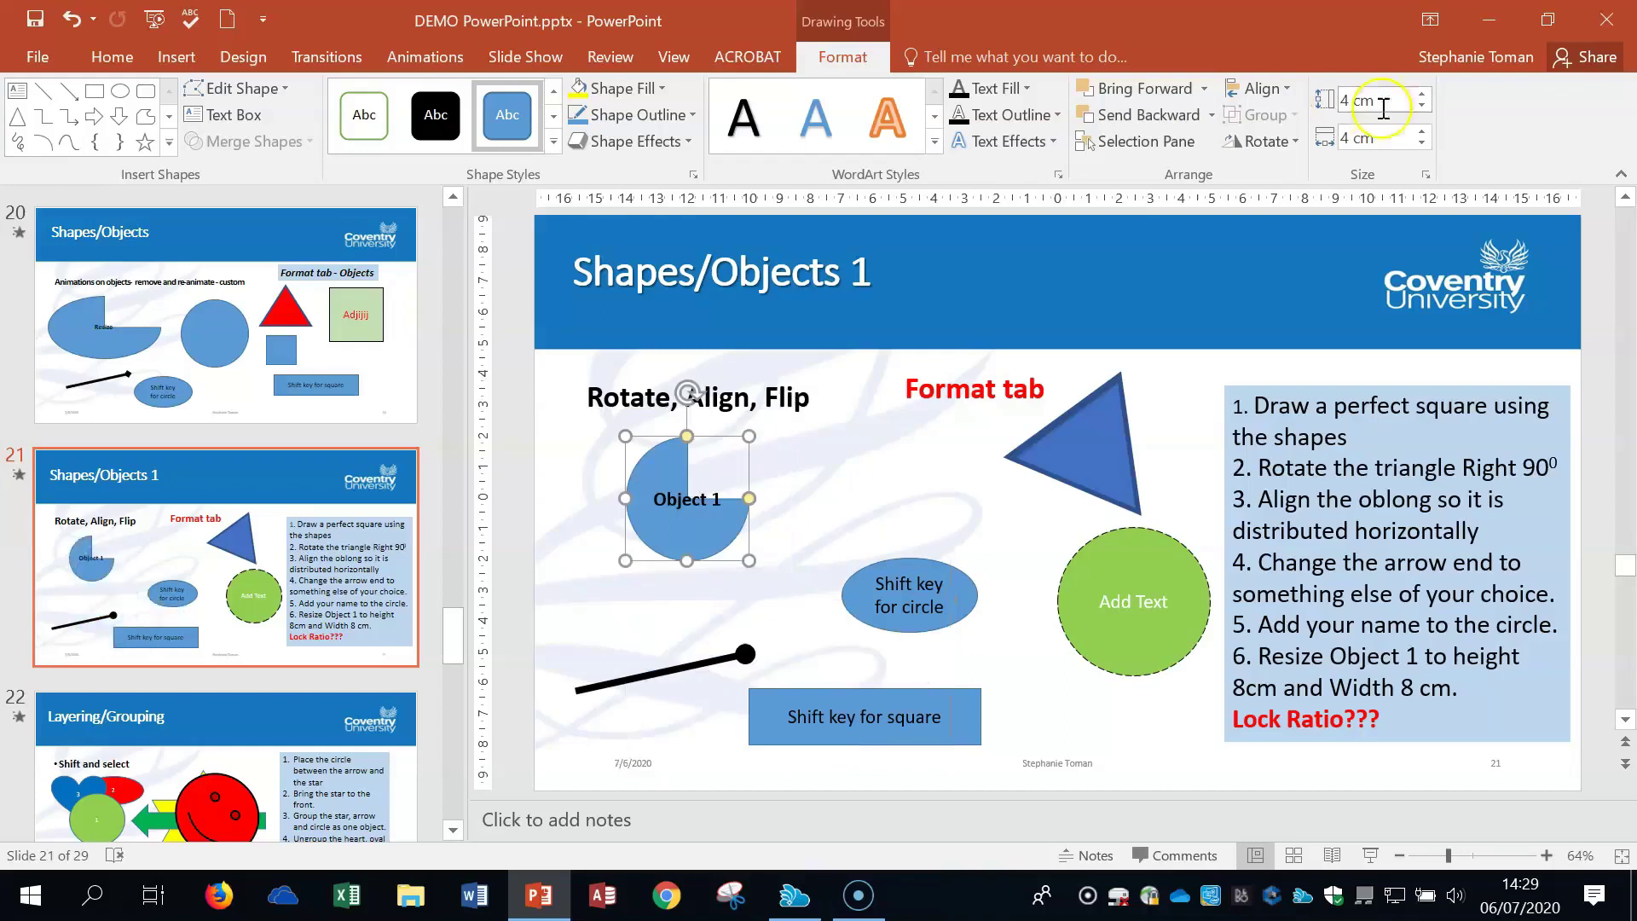
Apply a 6 cm width, then change Object 1's height to 5 cm.
{"action": "left_click", "coordinate": [1354, 139]}
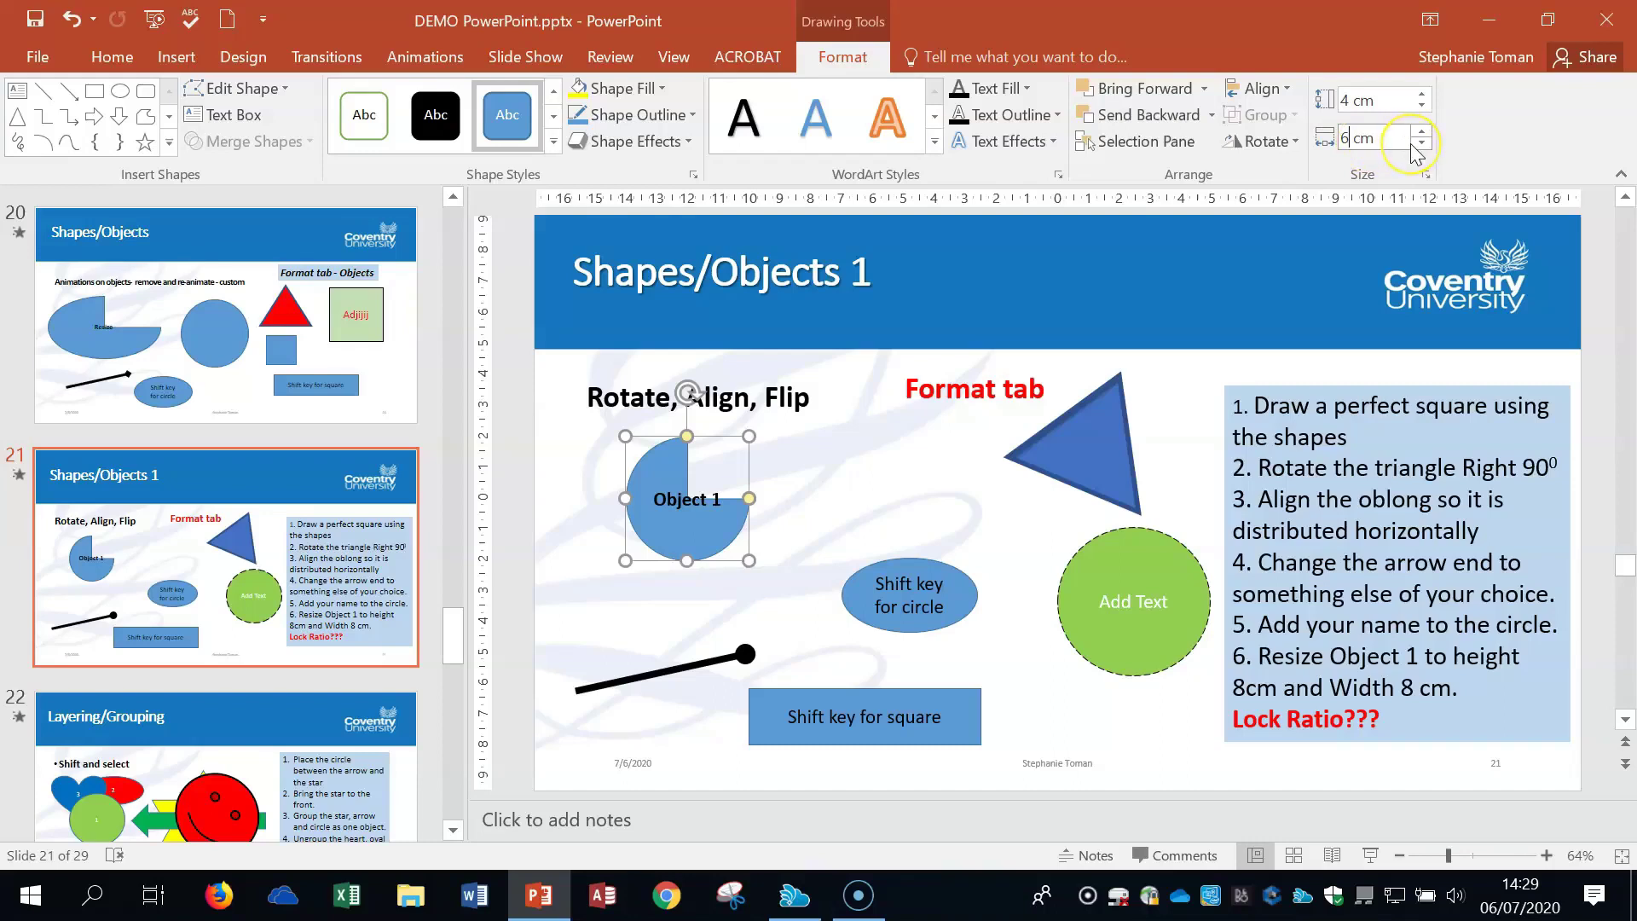
{"action": "key", "text": "Return"}
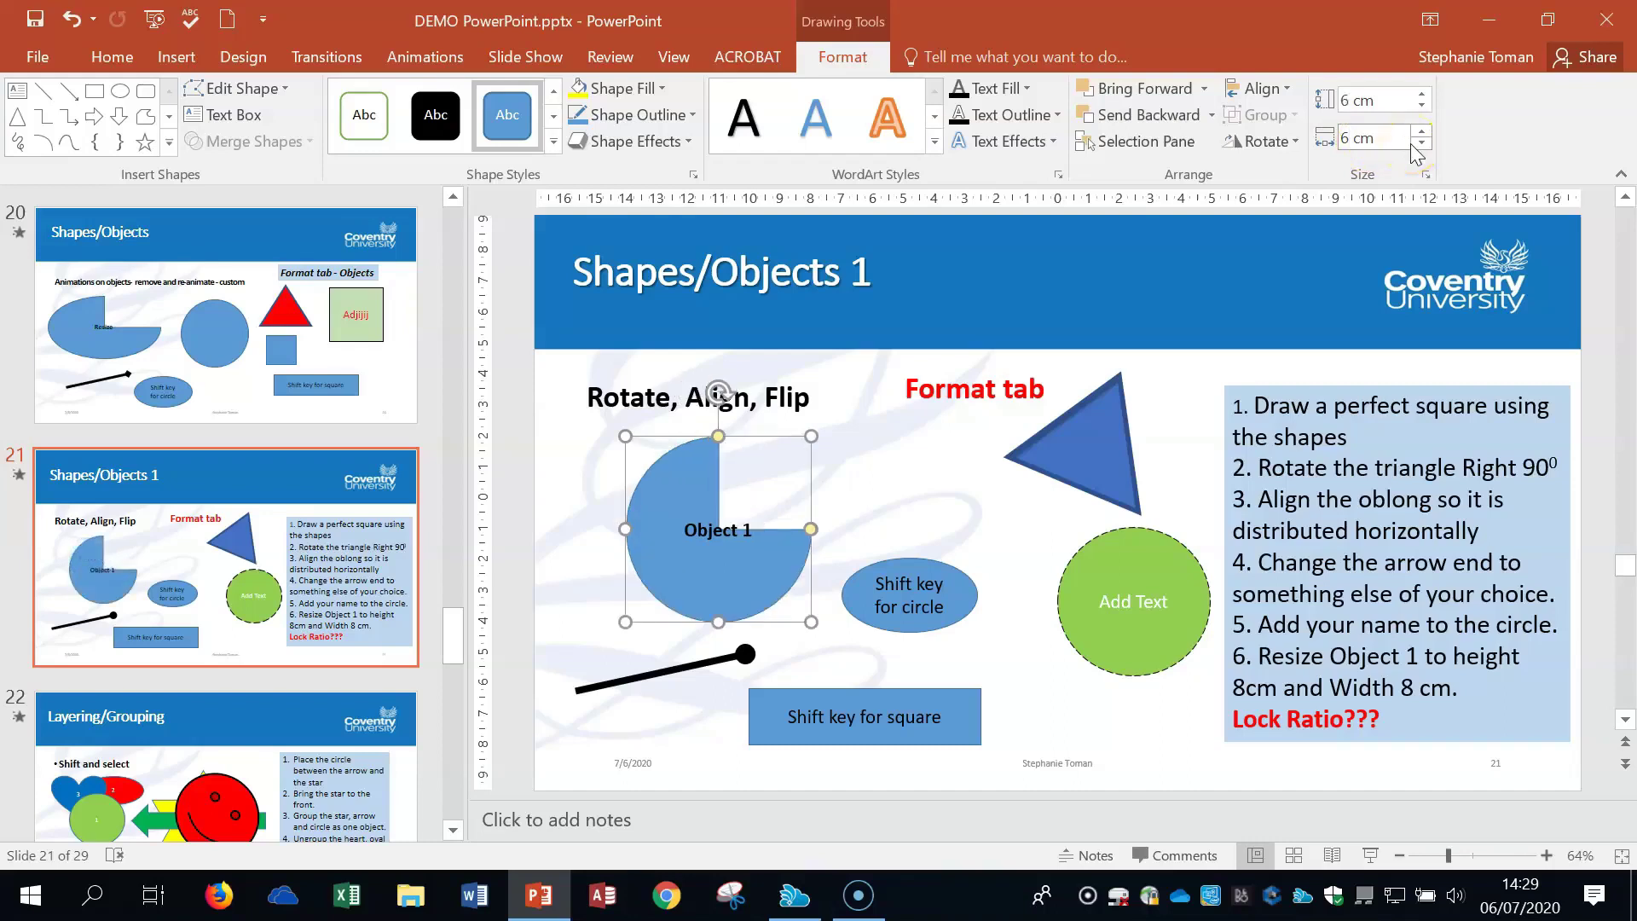
{"action": "left_click", "coordinate": [1353, 95]}
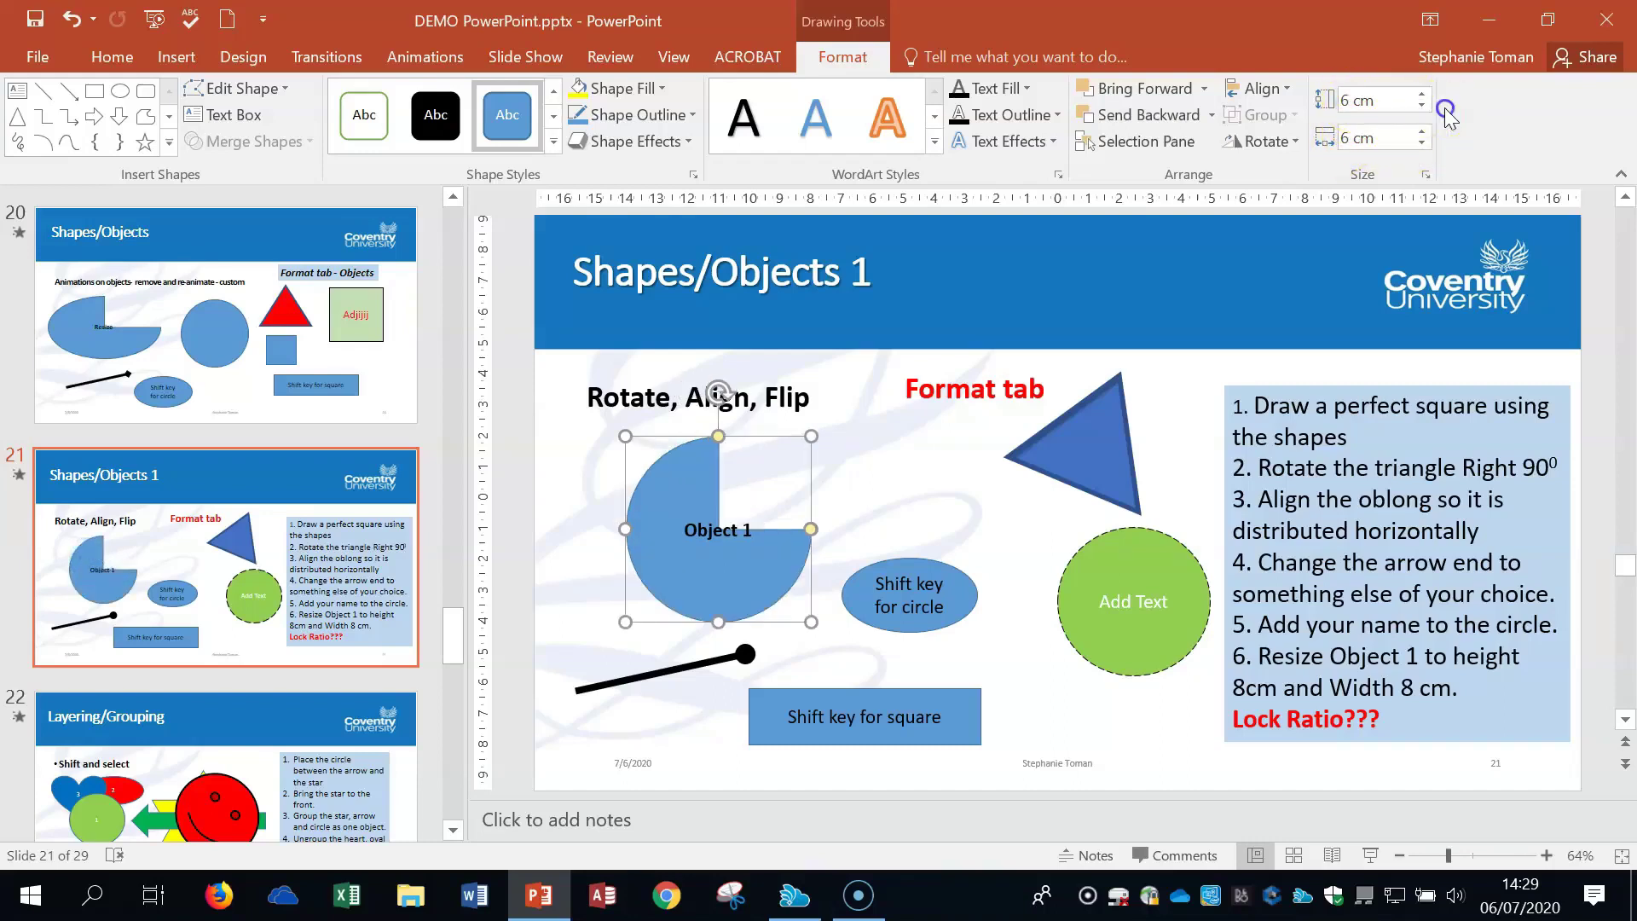
{"action": "left_click", "coordinate": [765, 511]}
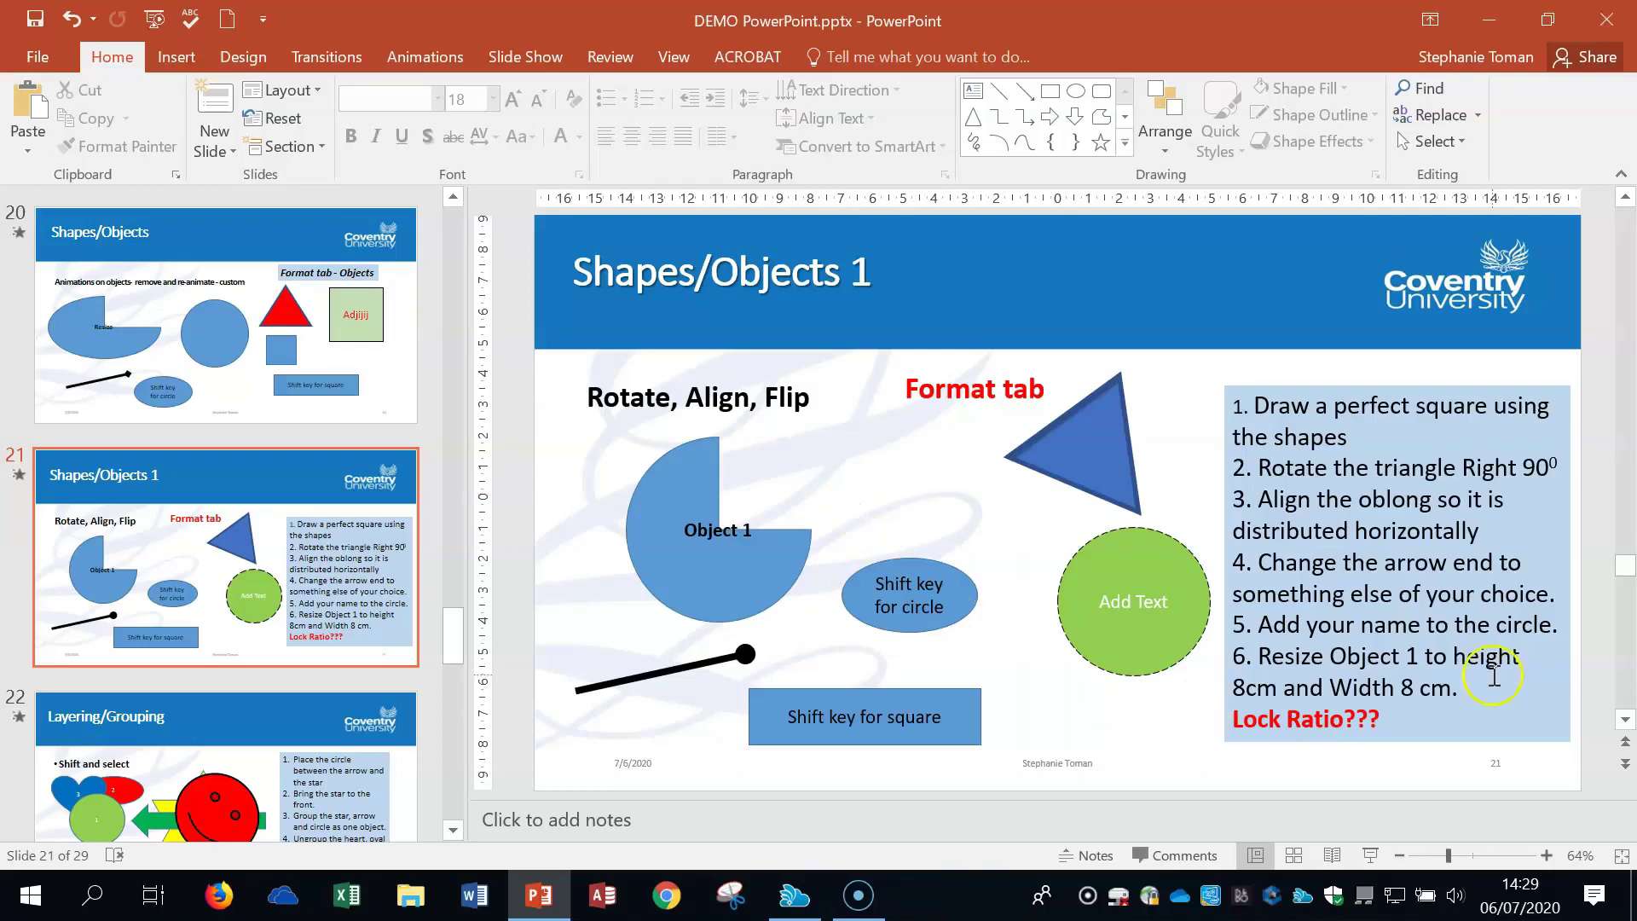
{"action": "left_click", "coordinate": [737, 592]}
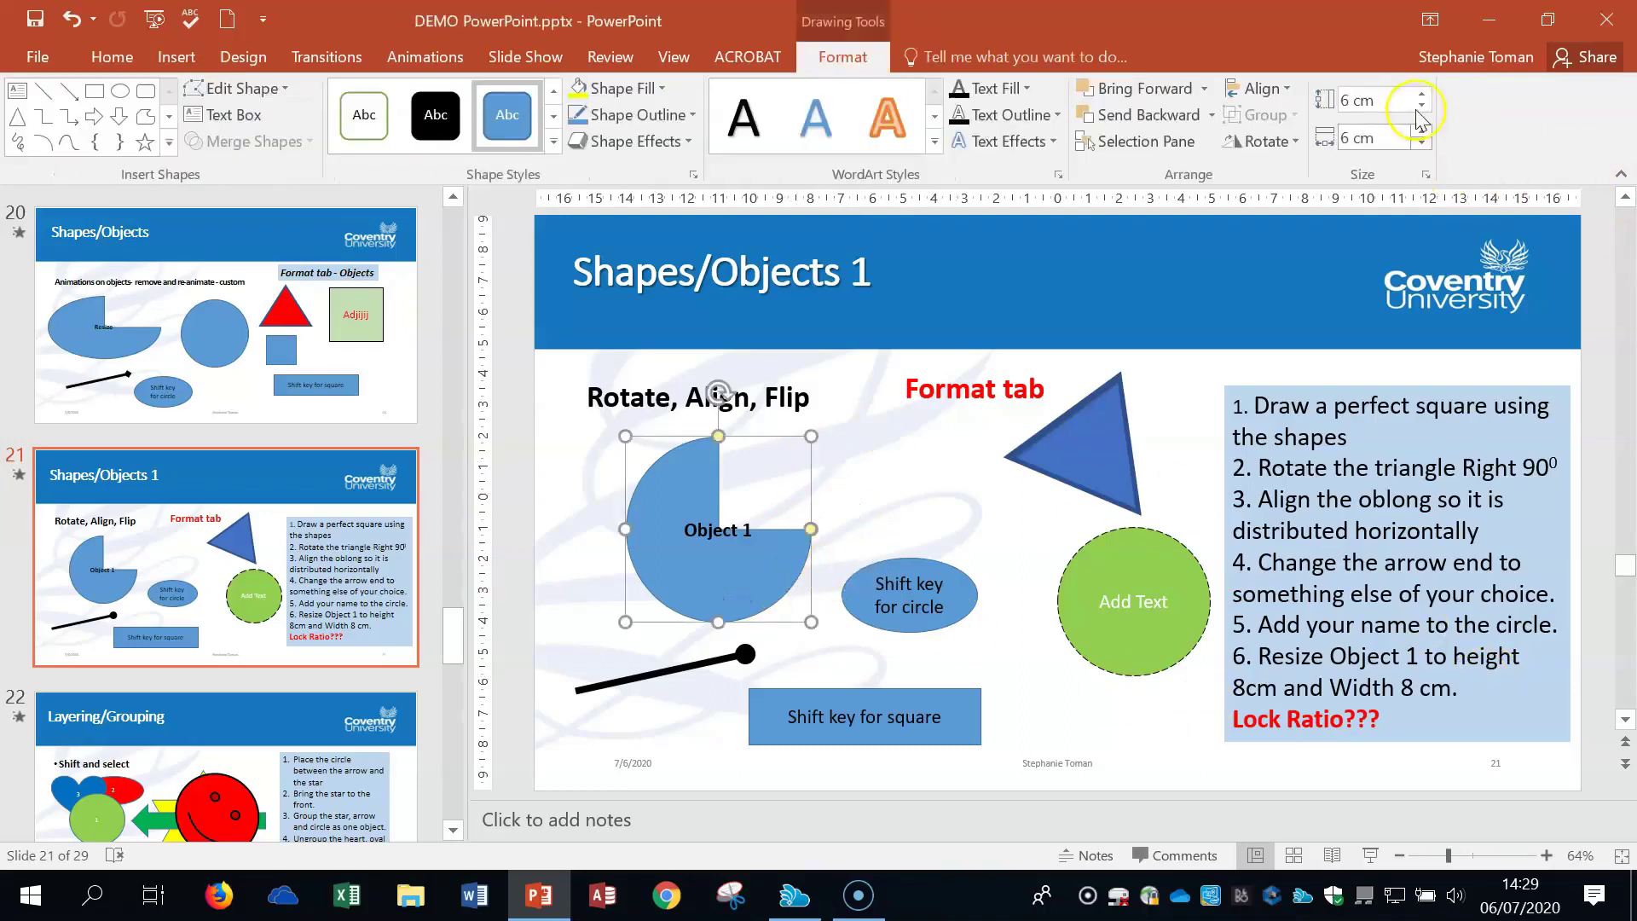
{"action": "left_click", "coordinate": [1349, 101]}
{"action": "left_click", "coordinate": [1341, 100]}
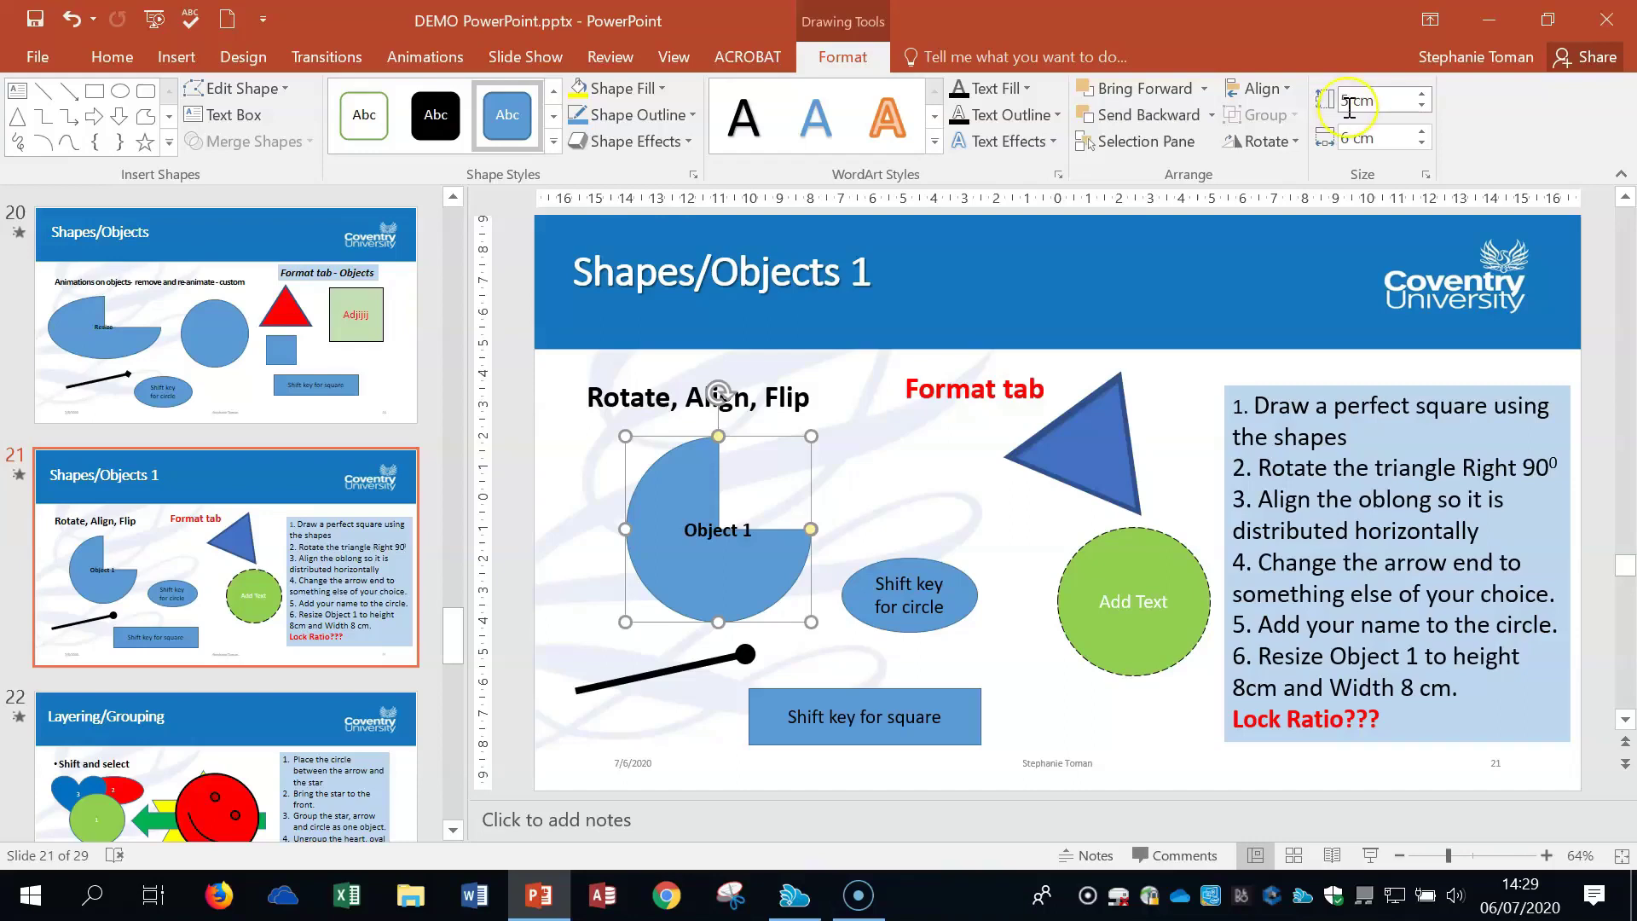
{"action": "type", "text": "5"}
{"action": "key", "text": "Return"}
Untick Lock aspect ratio in the size options and set the width to 6 cm.
{"action": "left_click", "coordinate": [1359, 137]}
{"action": "left_click", "coordinate": [1426, 174]}
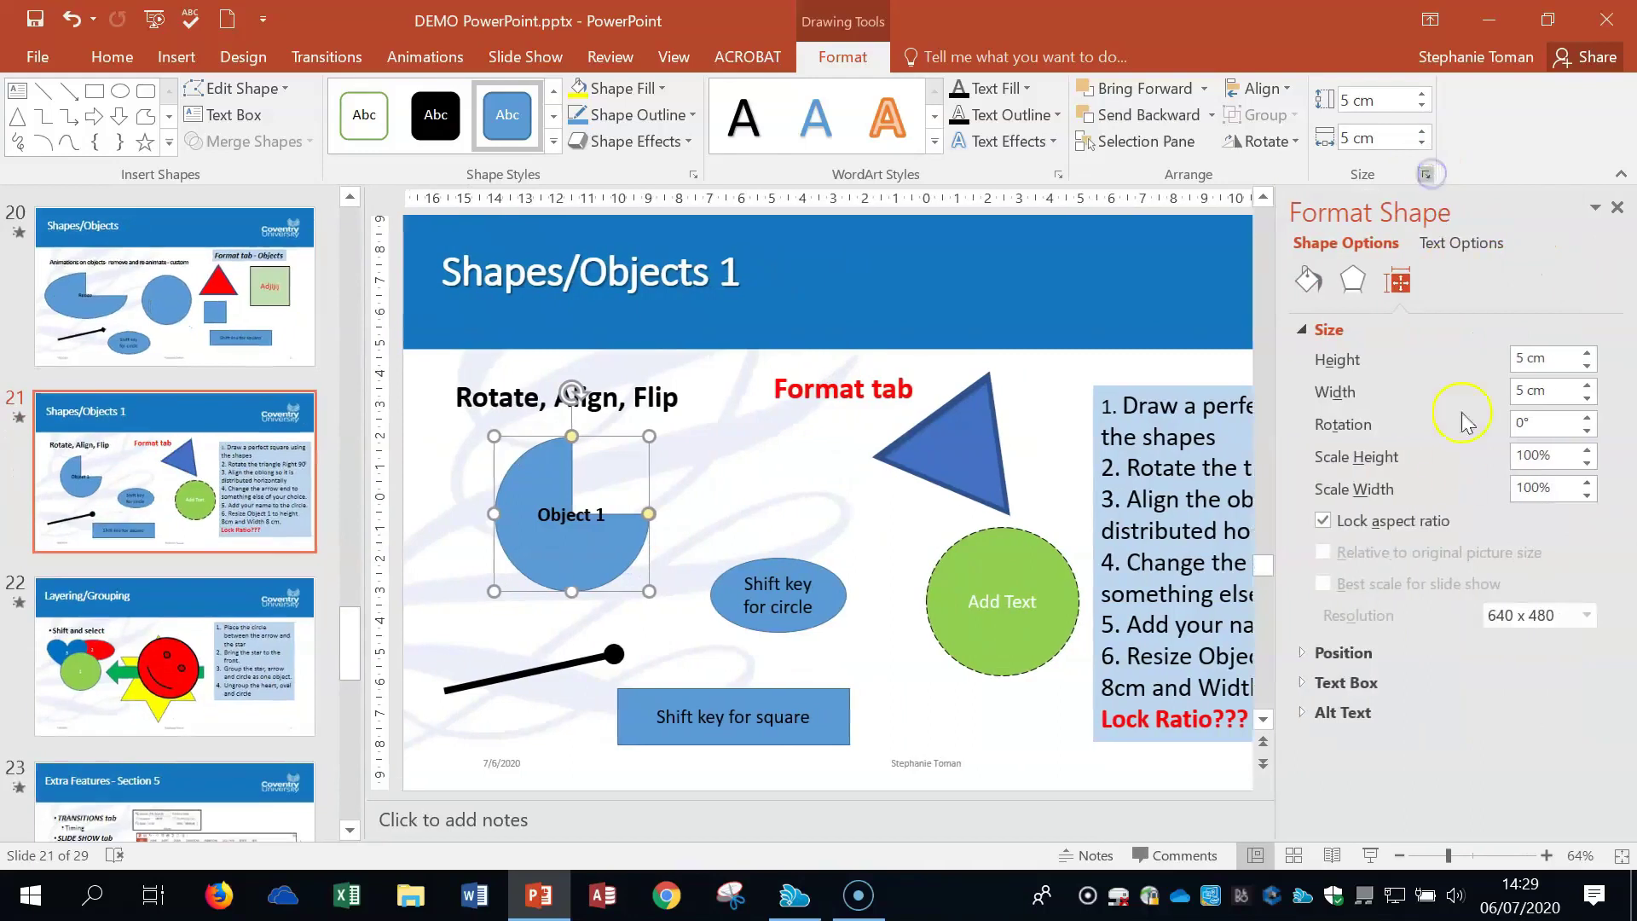
{"action": "left_click", "coordinate": [1323, 520]}
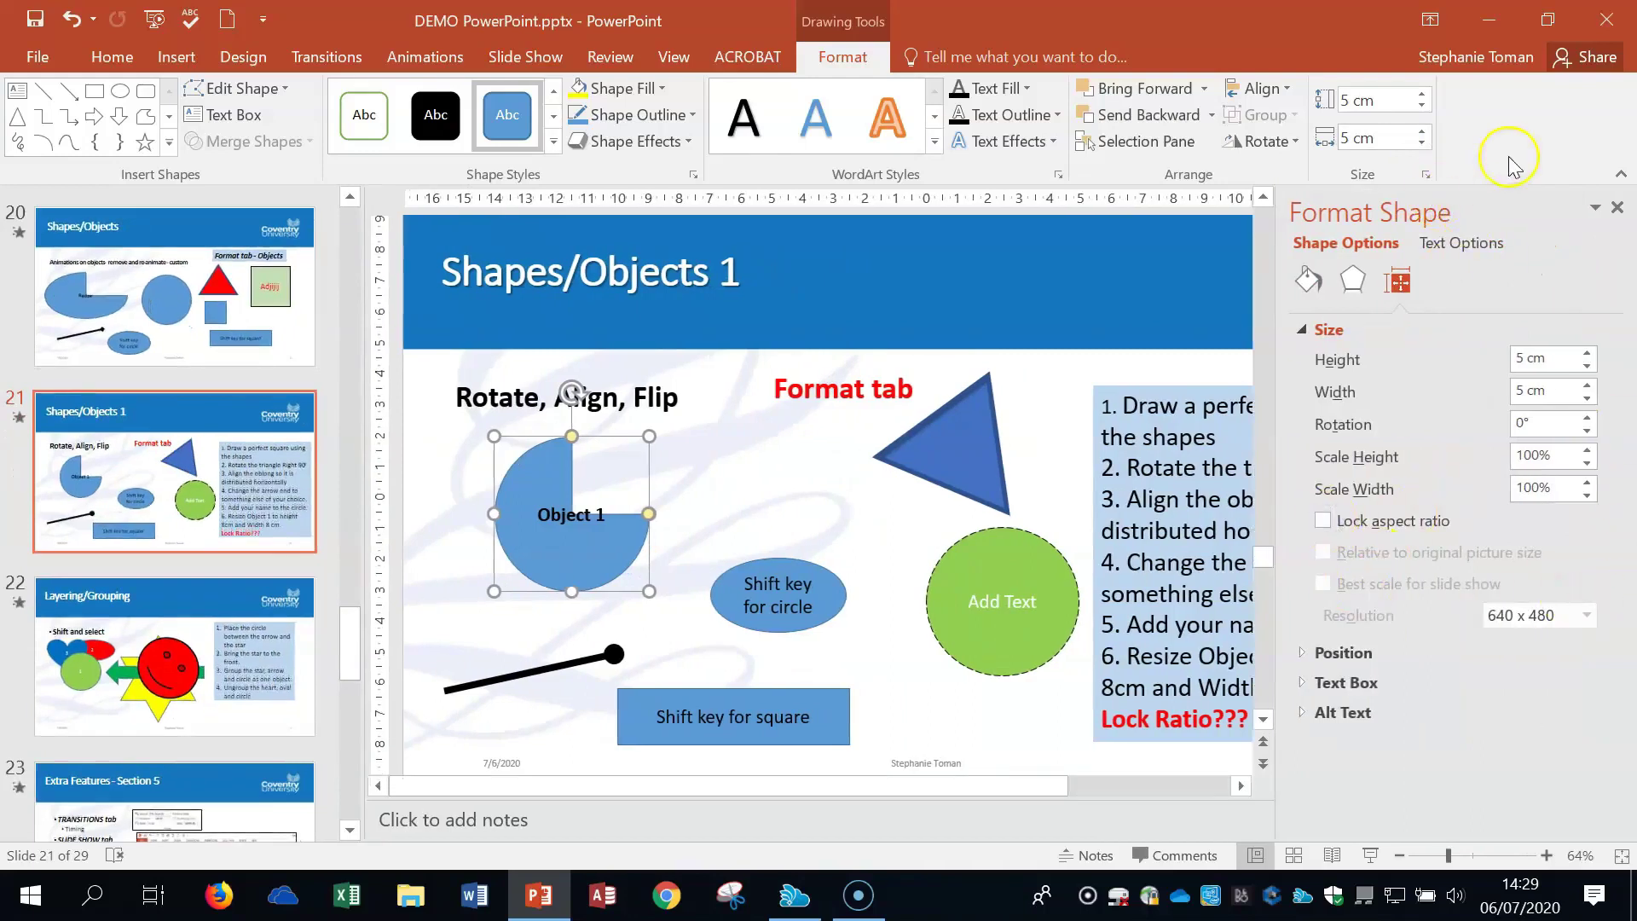
{"action": "left_click", "coordinate": [1621, 208]}
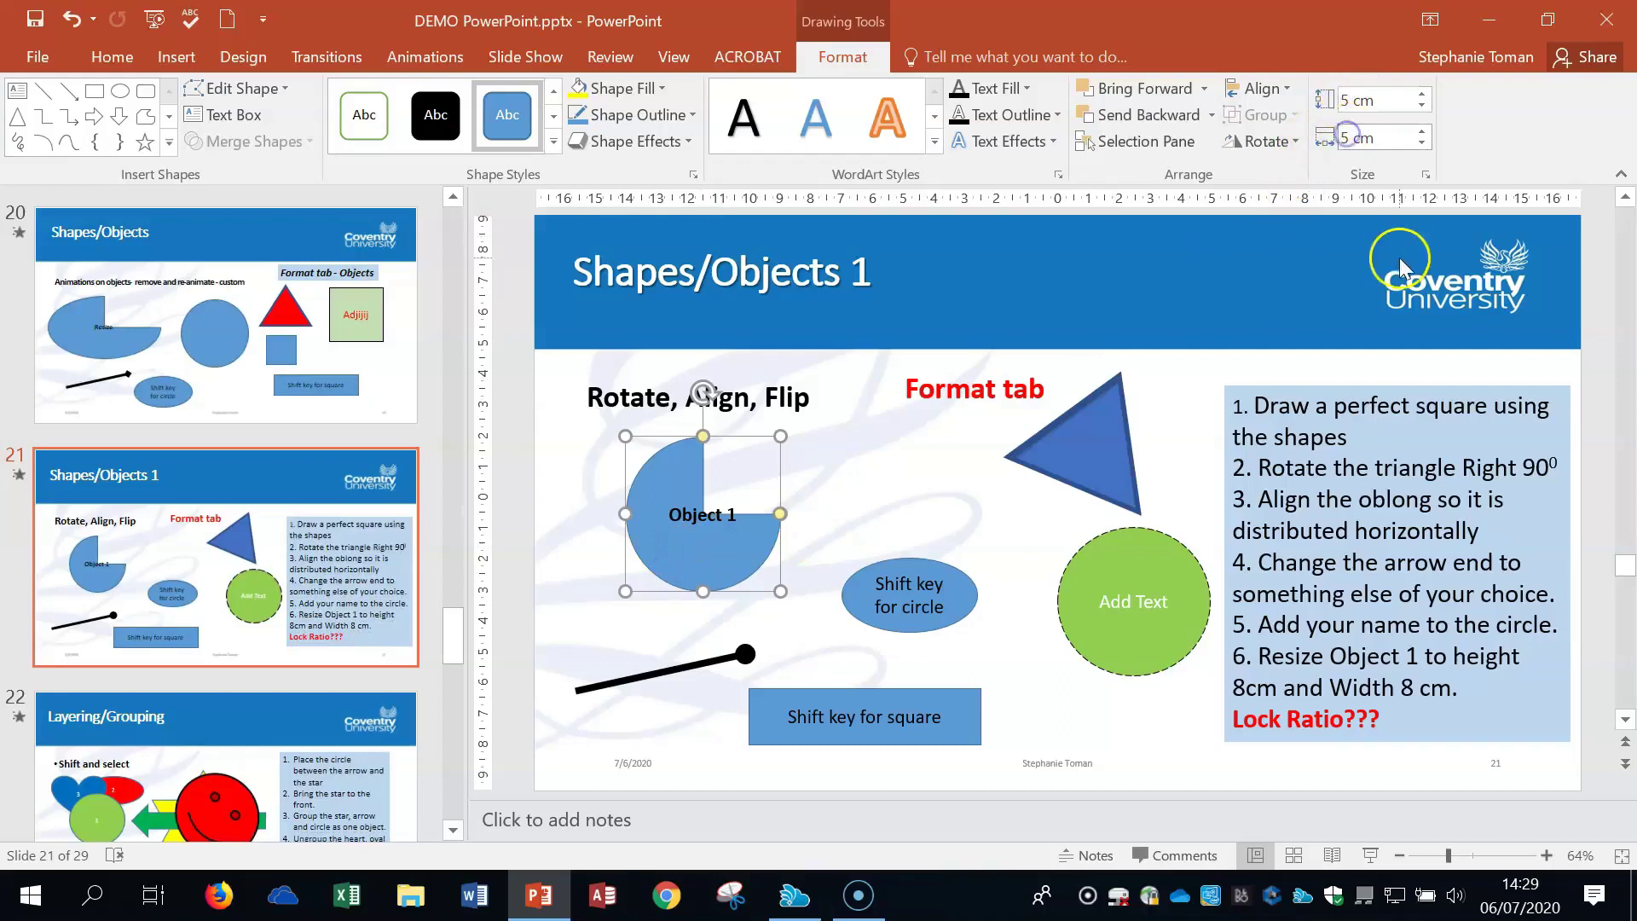
{"action": "type", "text": "6"}
{"action": "key", "text": "Return"}
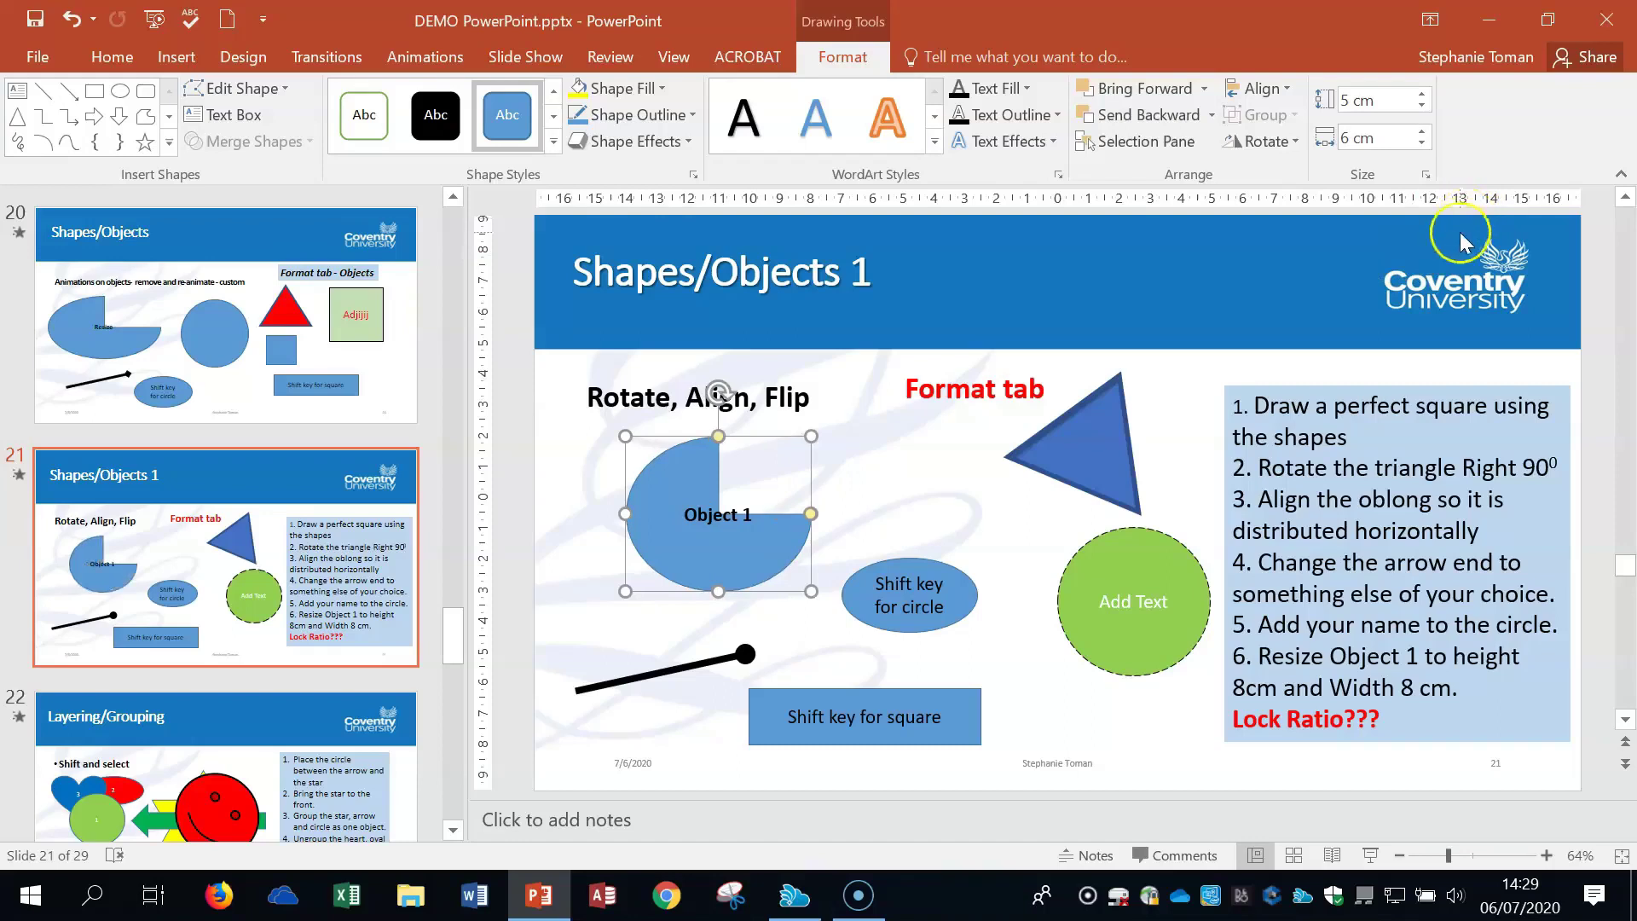
Highlight the 'Lock Ratio???' line in the instructions text box, then deselect it.
{"action": "left_click", "coordinate": [1419, 715]}
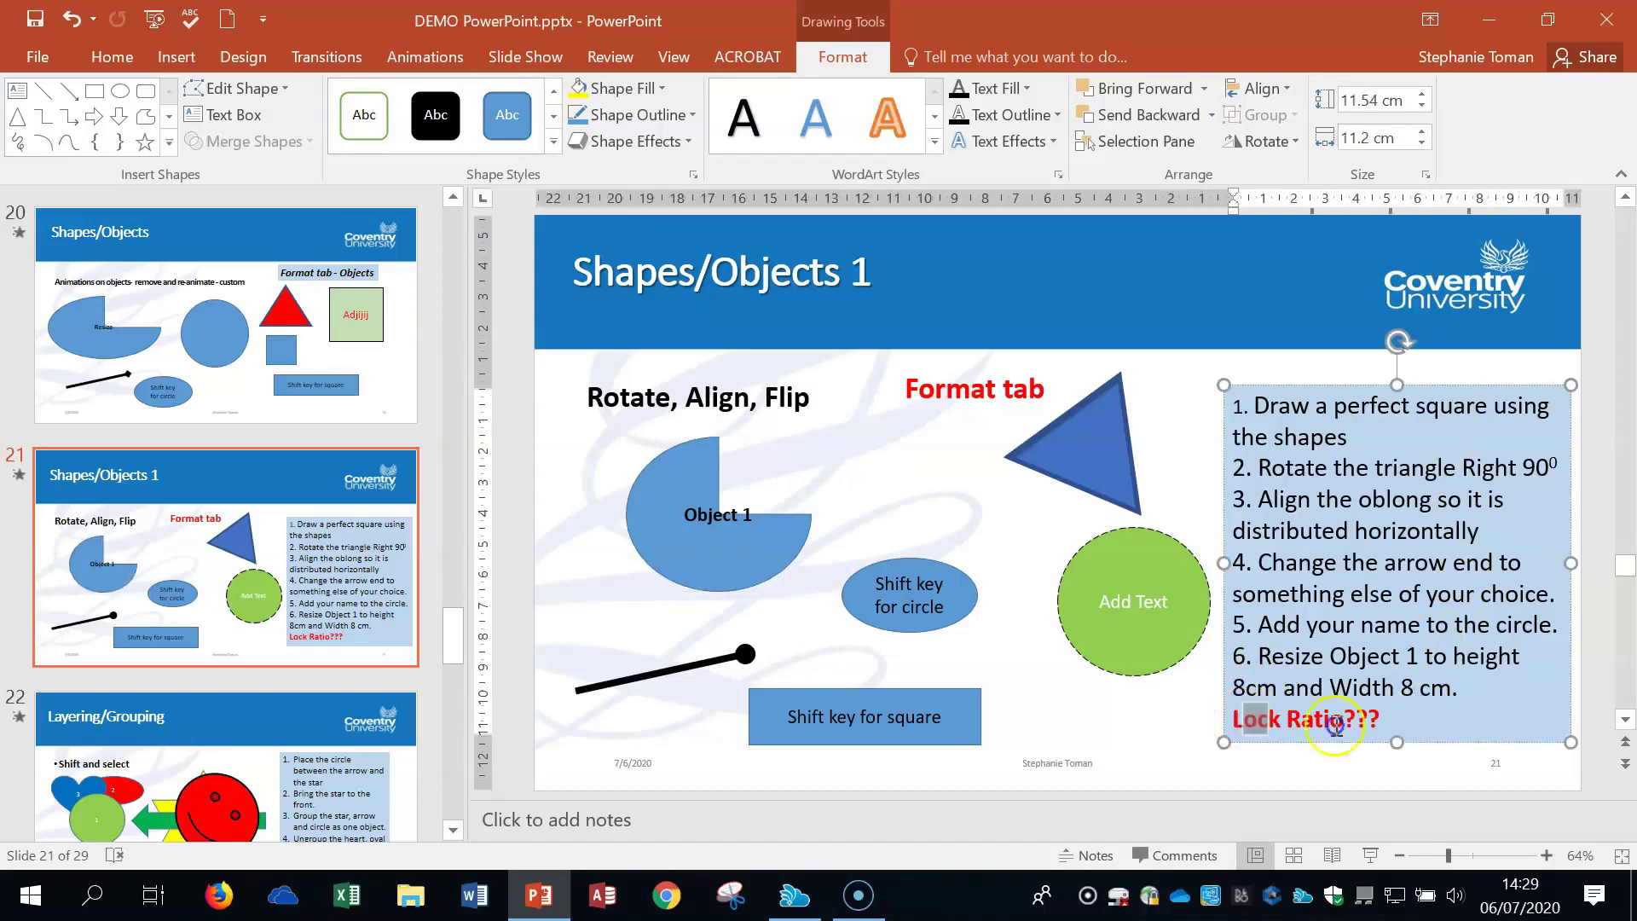
{"action": "triple_click", "coordinate": [1245, 718]}
{"action": "left_click", "coordinate": [1140, 728]}
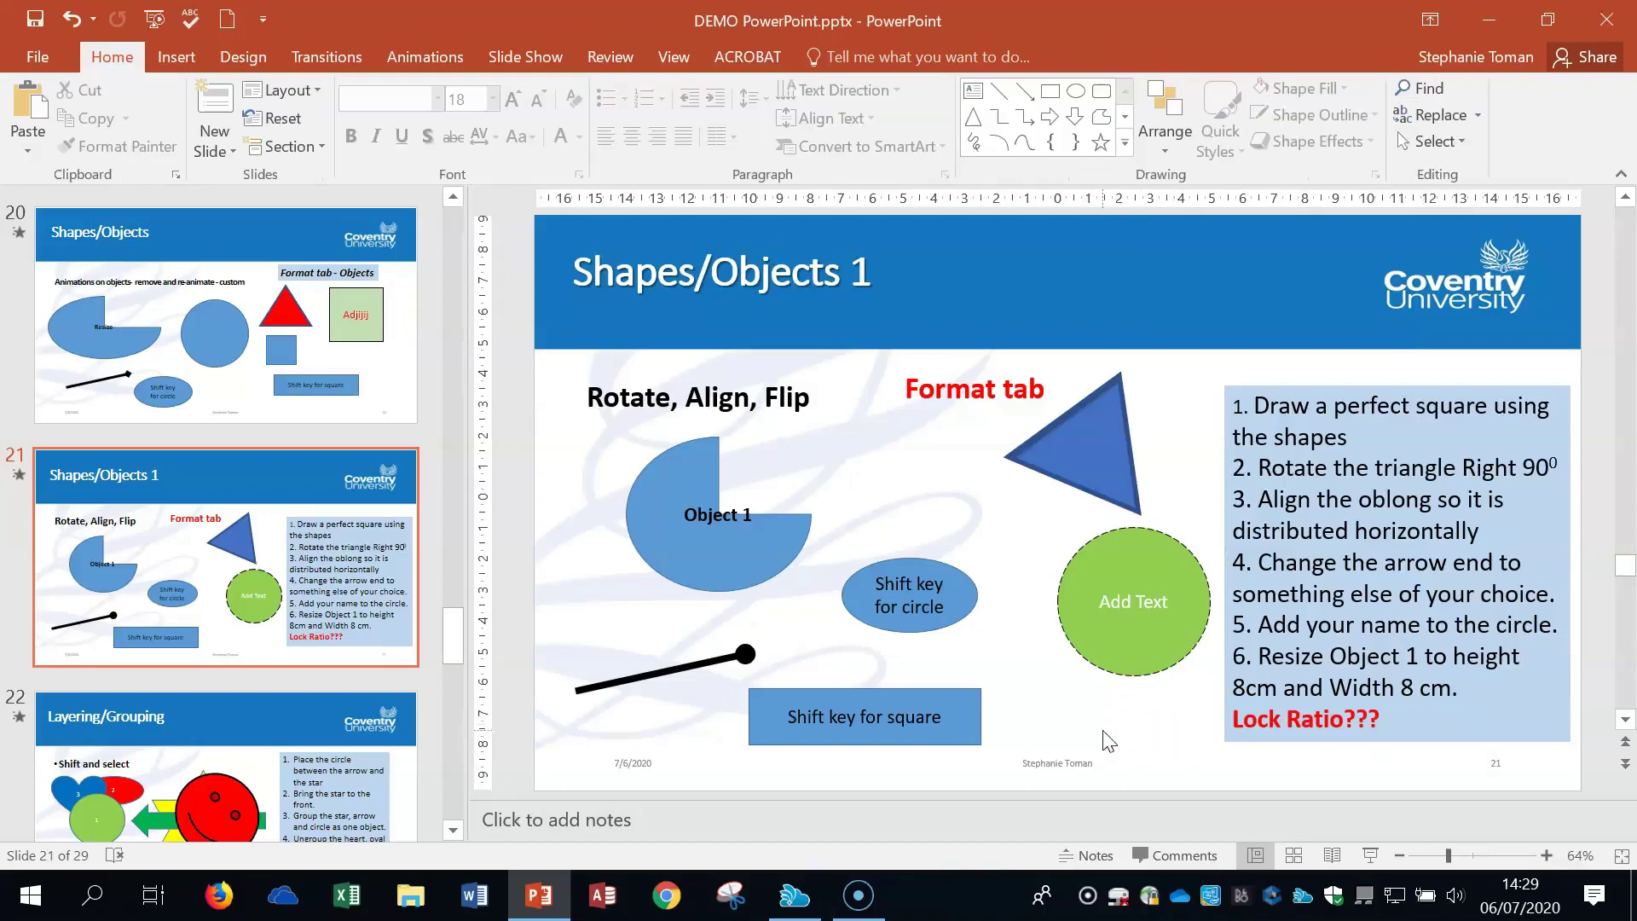
Go to slide 22, 'Layering/Grouping', and select the red smiley circle.
{"action": "left_click", "coordinate": [230, 778]}
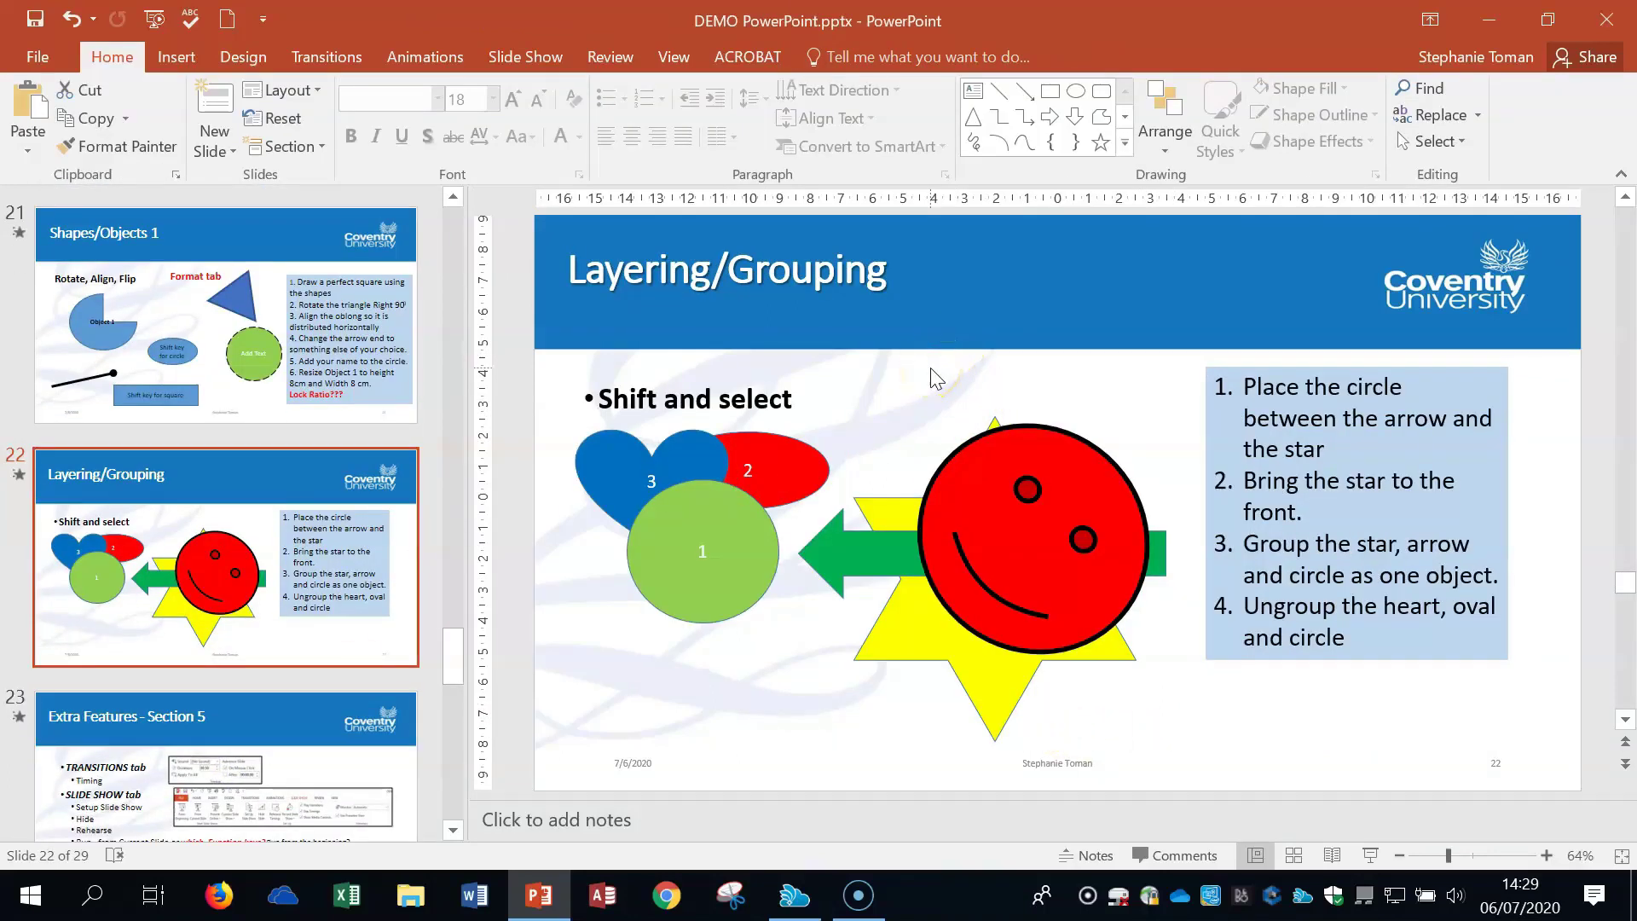
{"action": "left_click", "coordinate": [993, 507]}
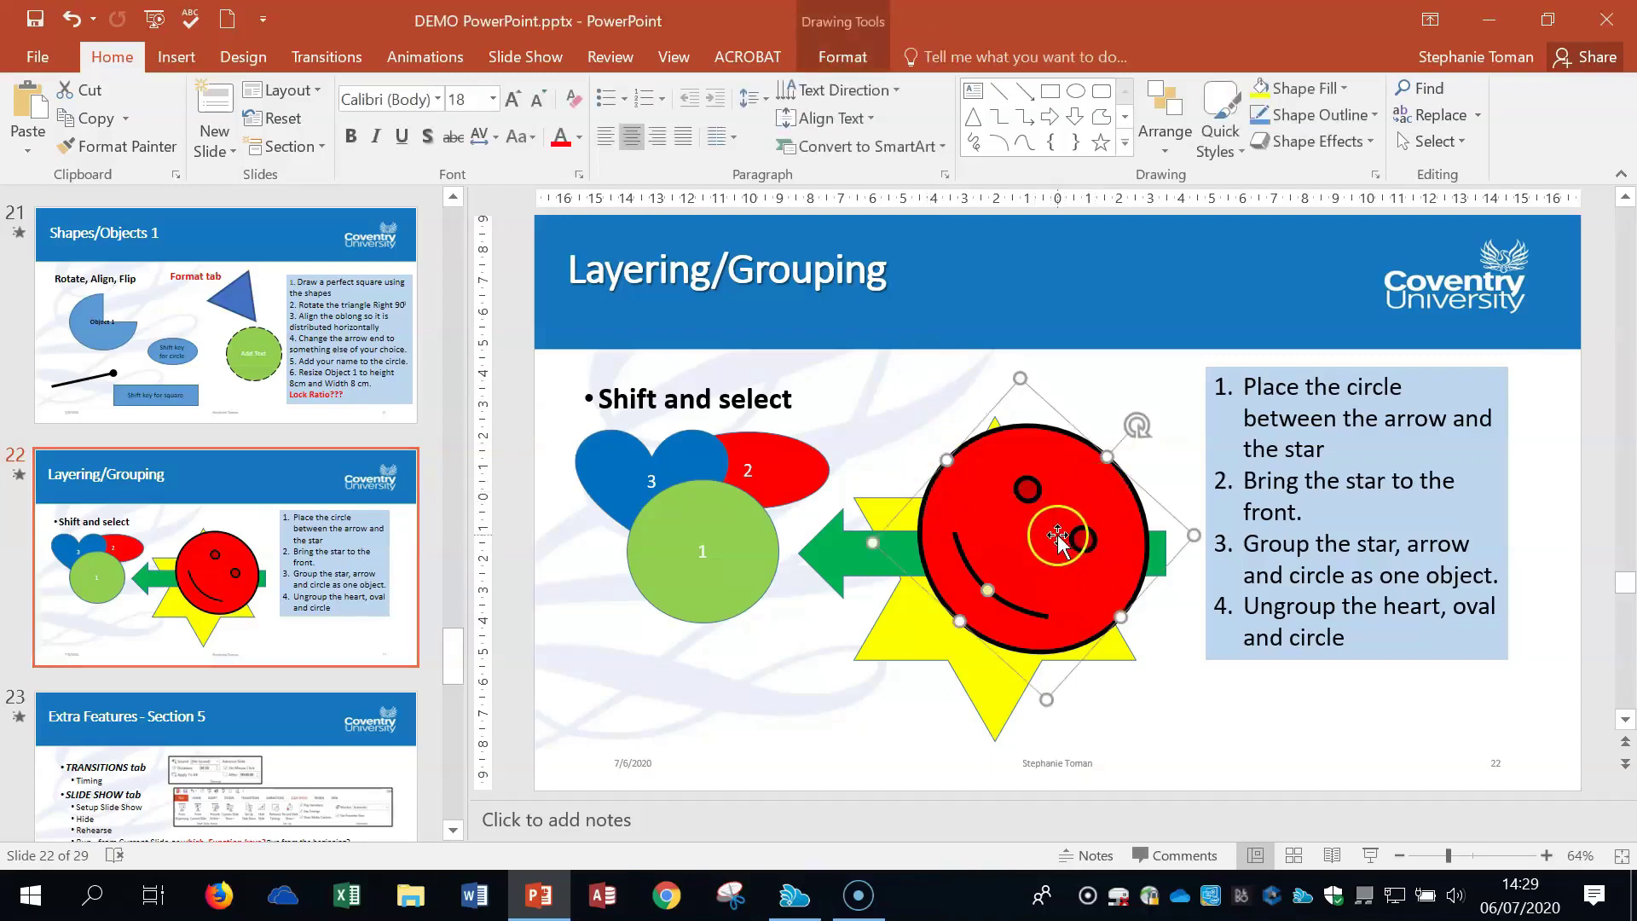
{"action": "left_click", "coordinate": [866, 56]}
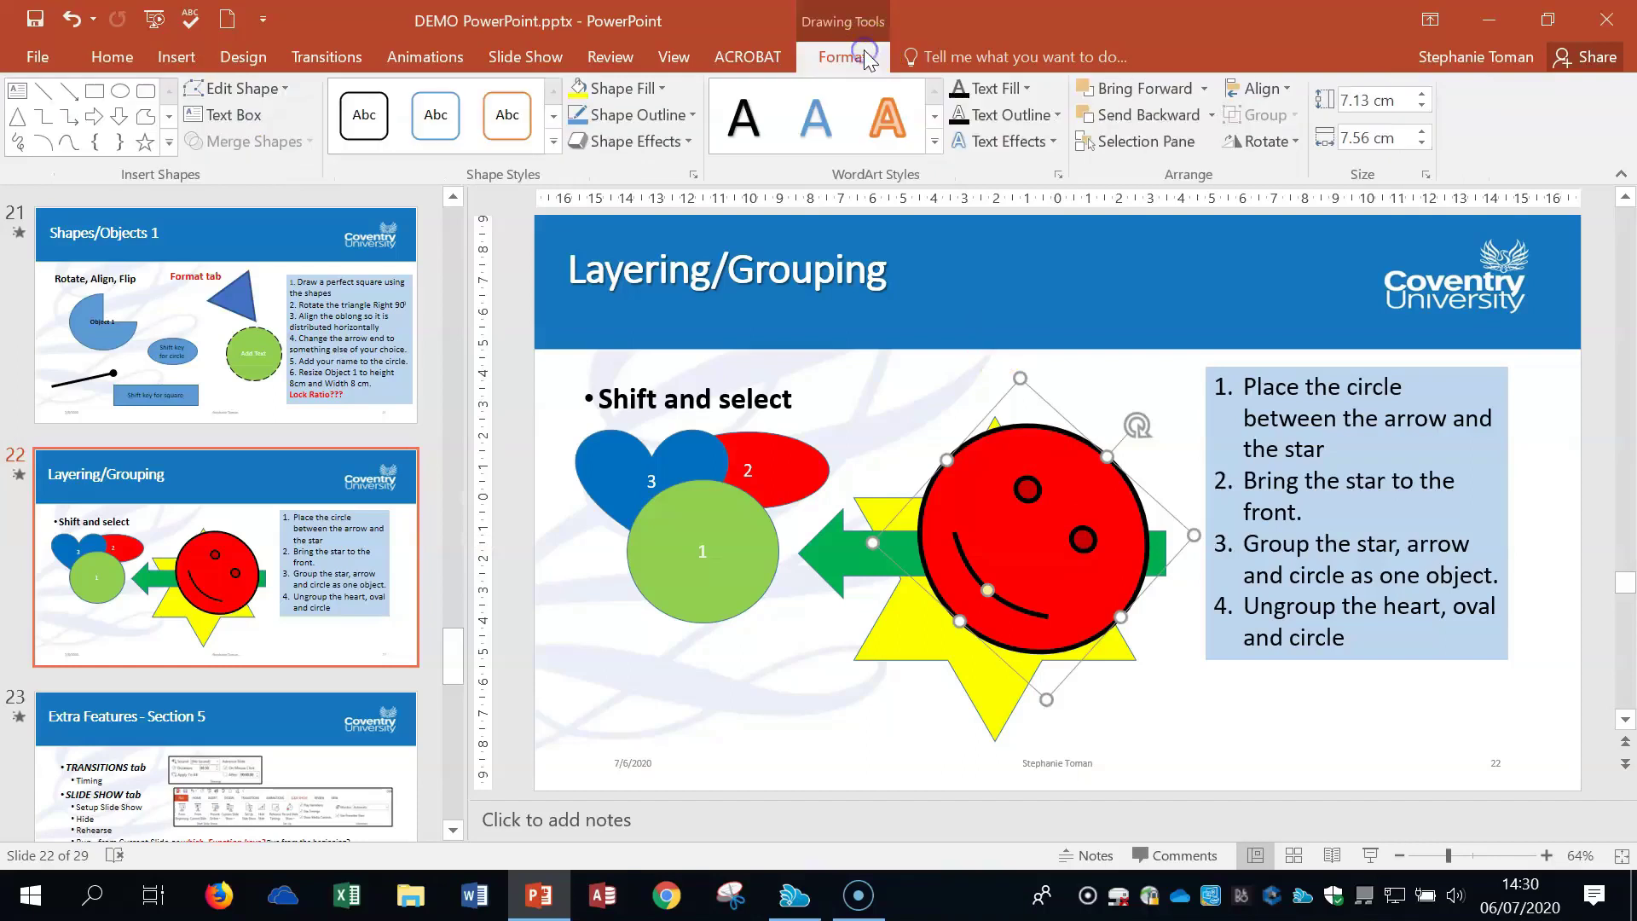
{"action": "left_click", "coordinate": [1353, 742]}
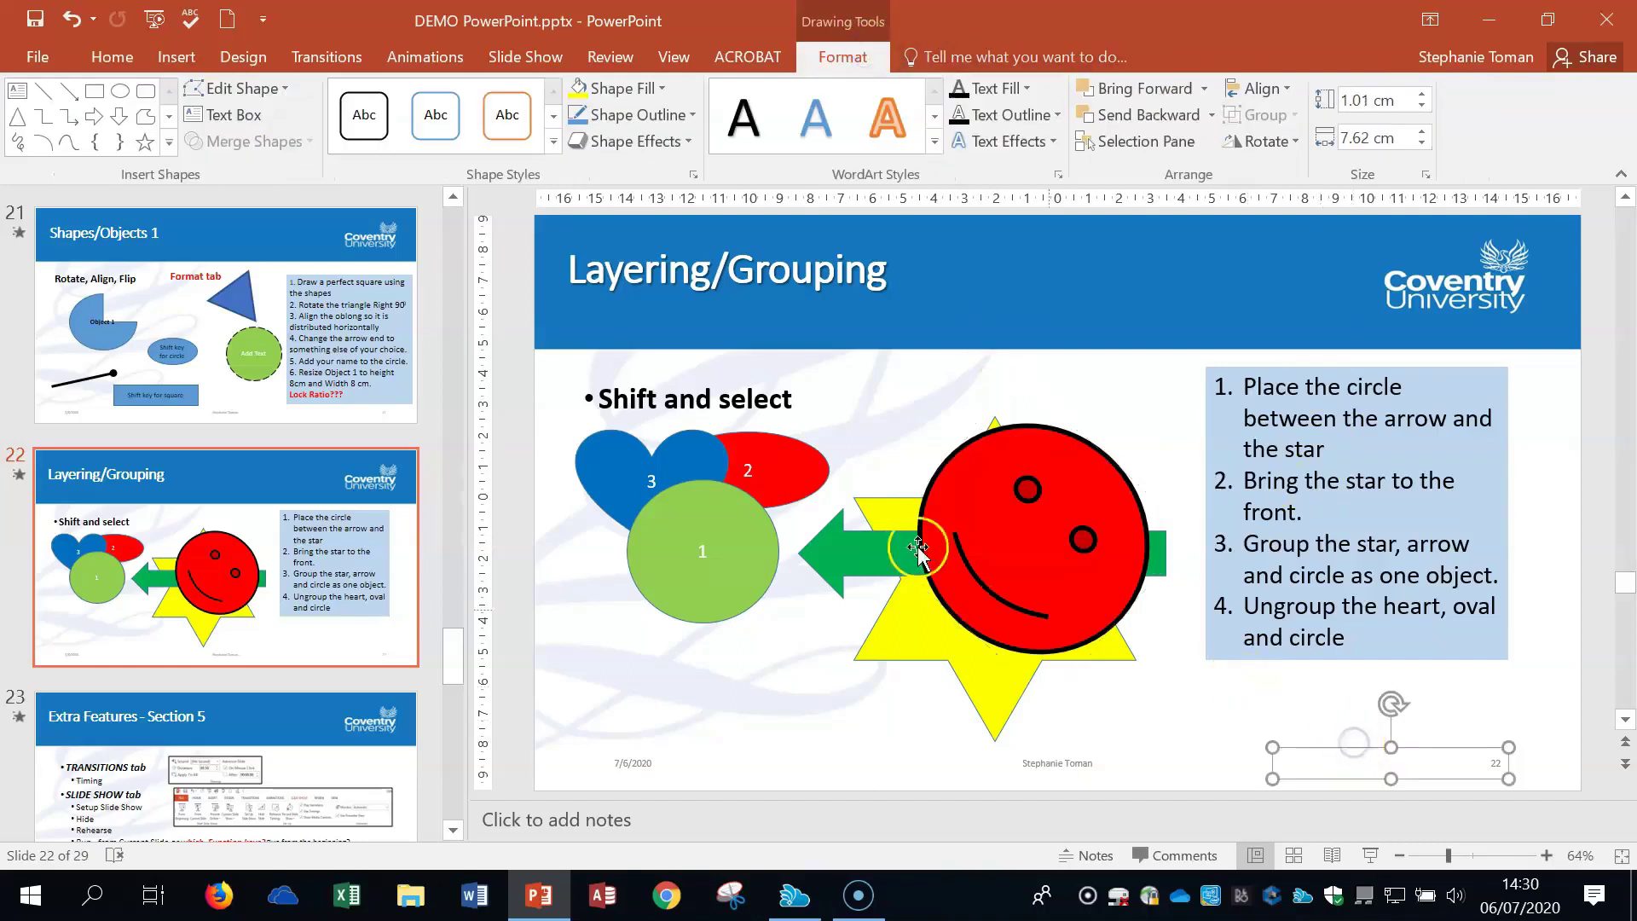
{"action": "left_click", "coordinate": [923, 543]}
{"action": "left_click", "coordinate": [1381, 749]}
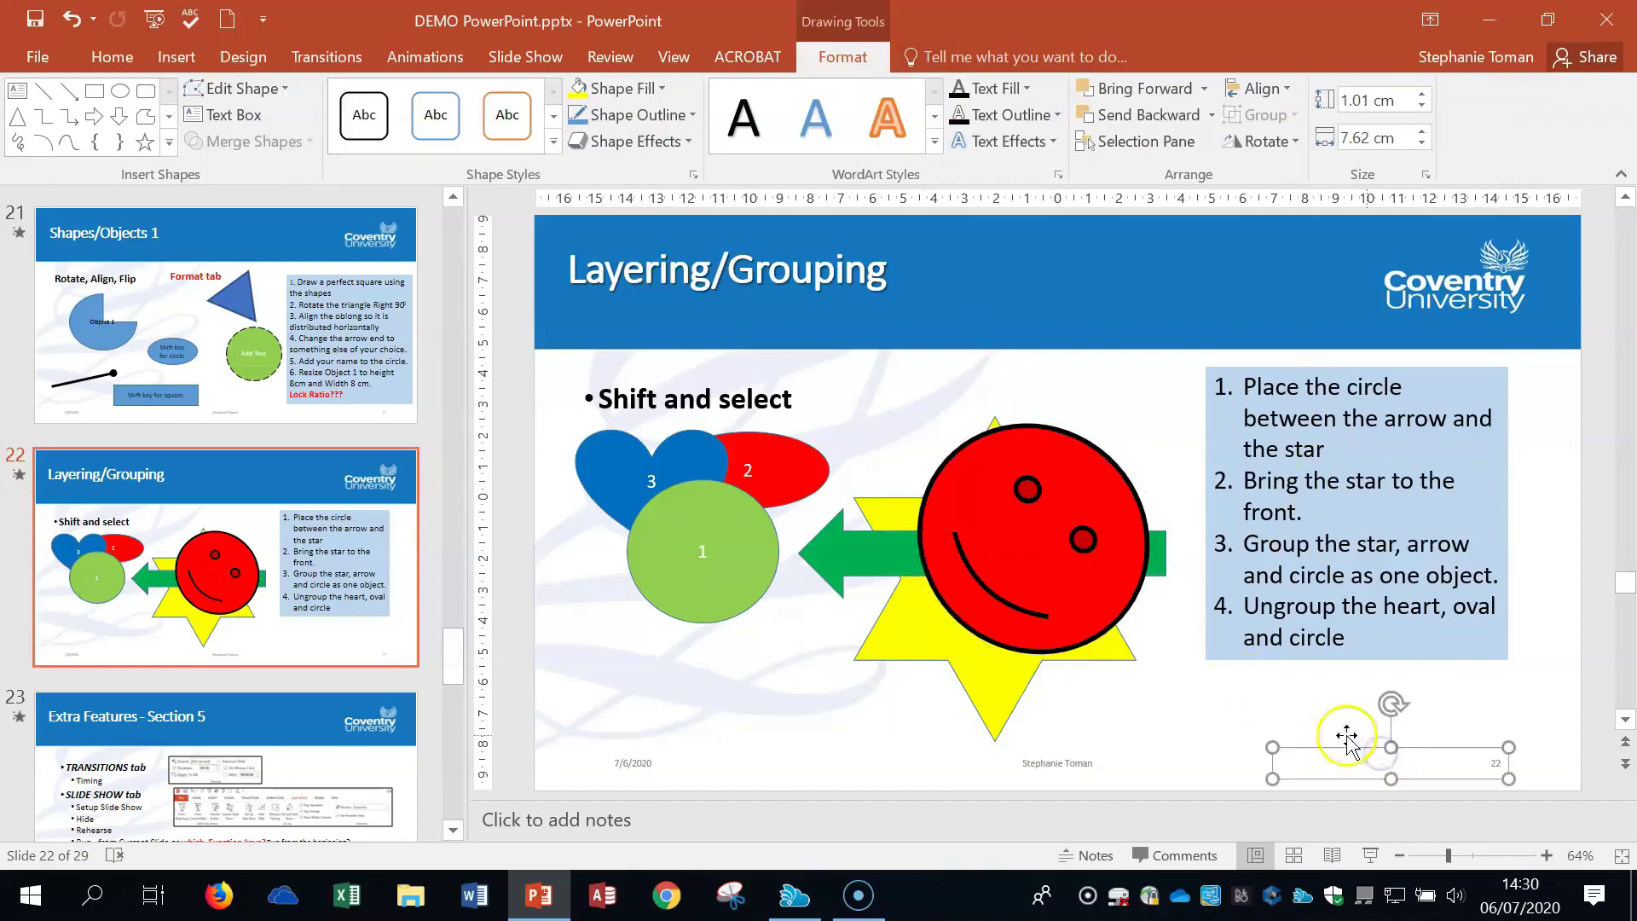
{"action": "left_click", "coordinate": [1491, 723]}
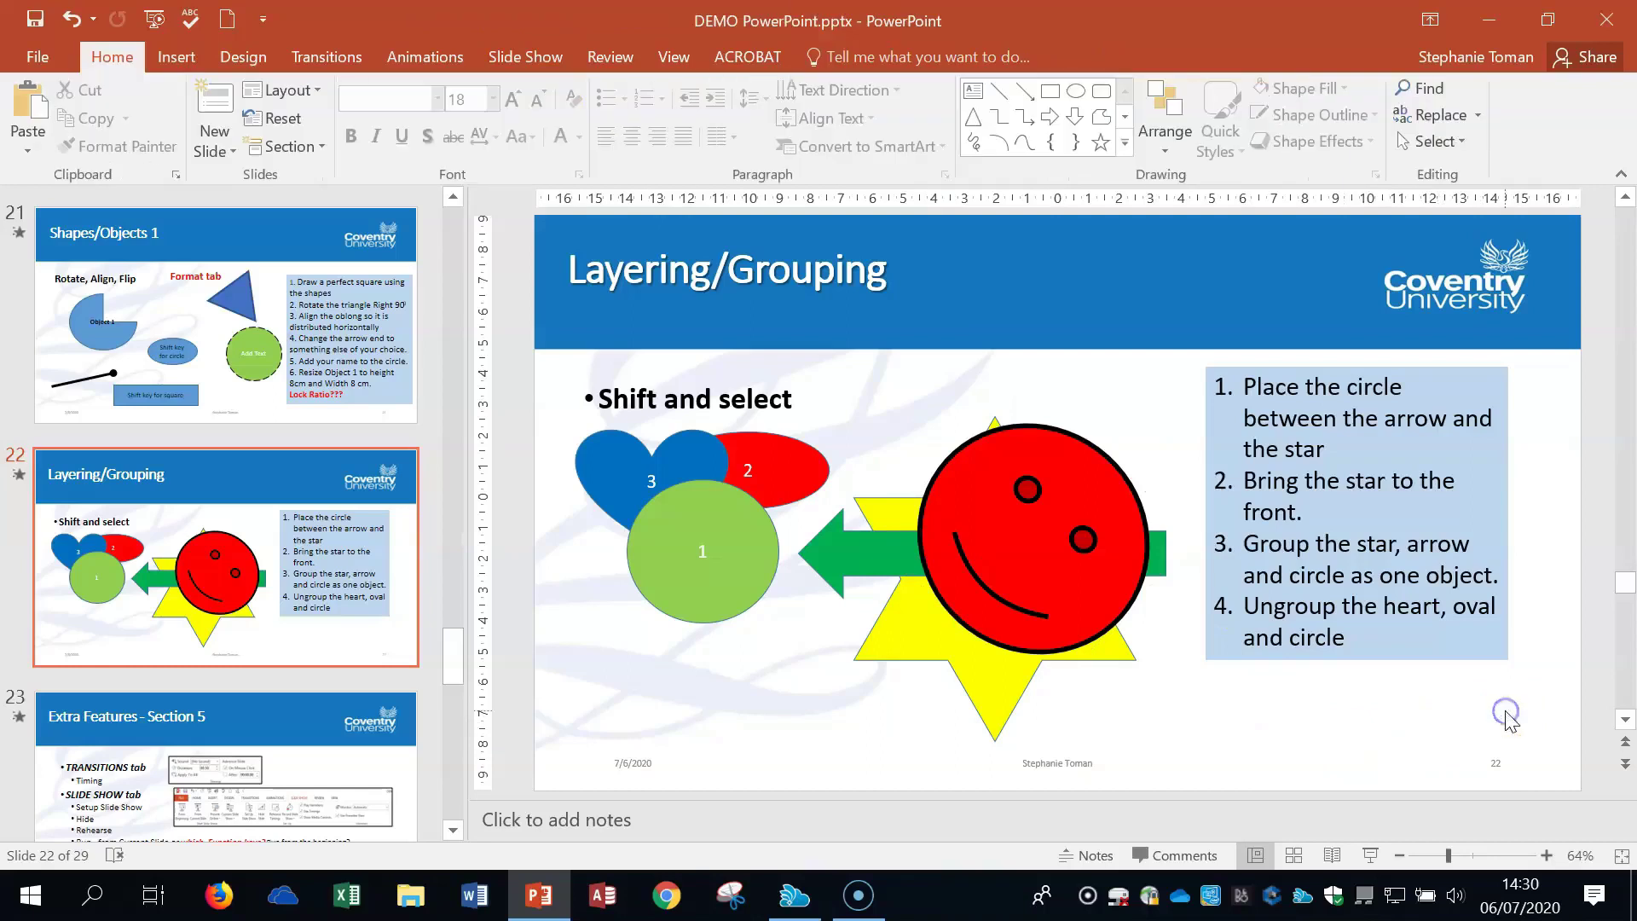
Send the smiley circle to the back and move the green arrow one layer backward.
{"action": "left_click", "coordinate": [1062, 518]}
{"action": "right_click", "coordinate": [1062, 518]}
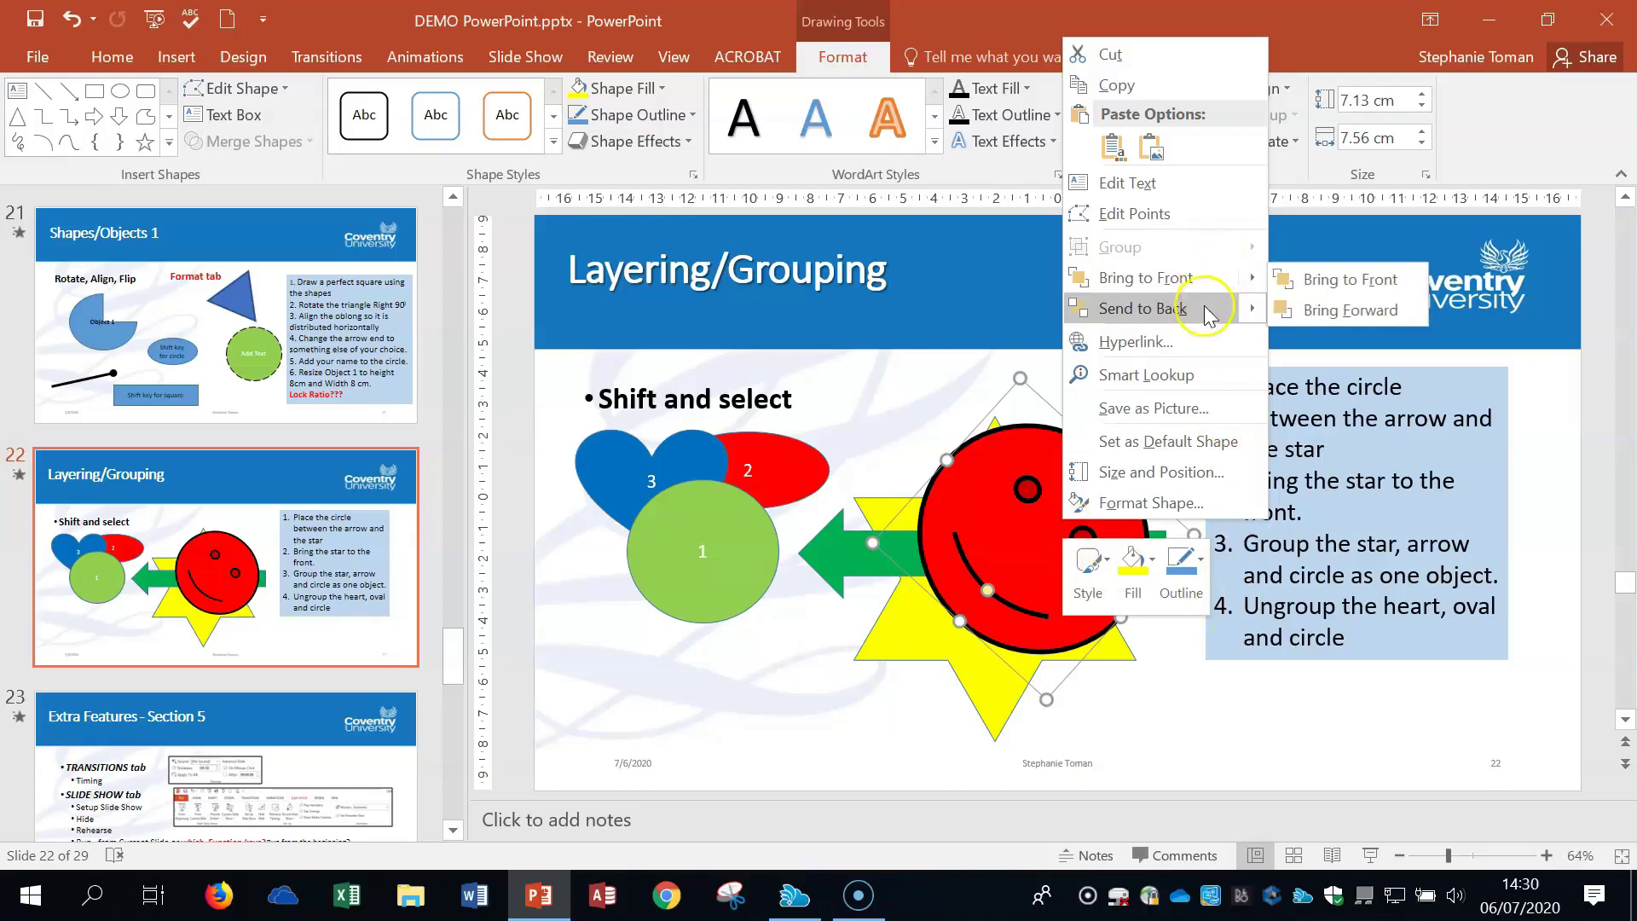
{"action": "mouse_move", "coordinate": [1213, 286]}
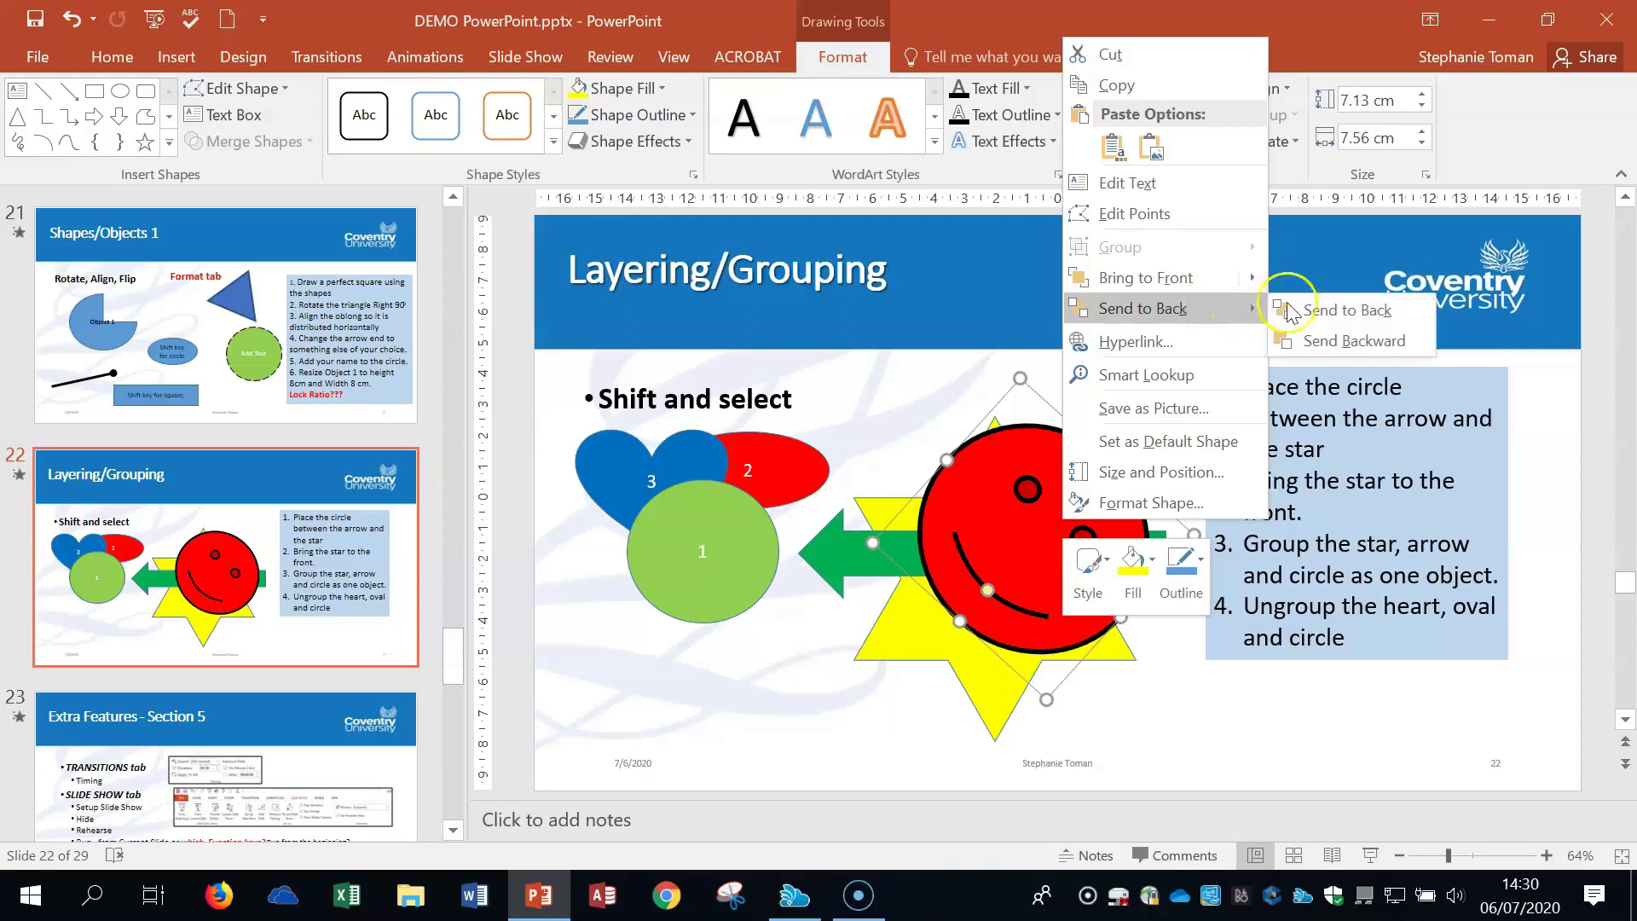
{"action": "left_click", "coordinate": [1333, 305]}
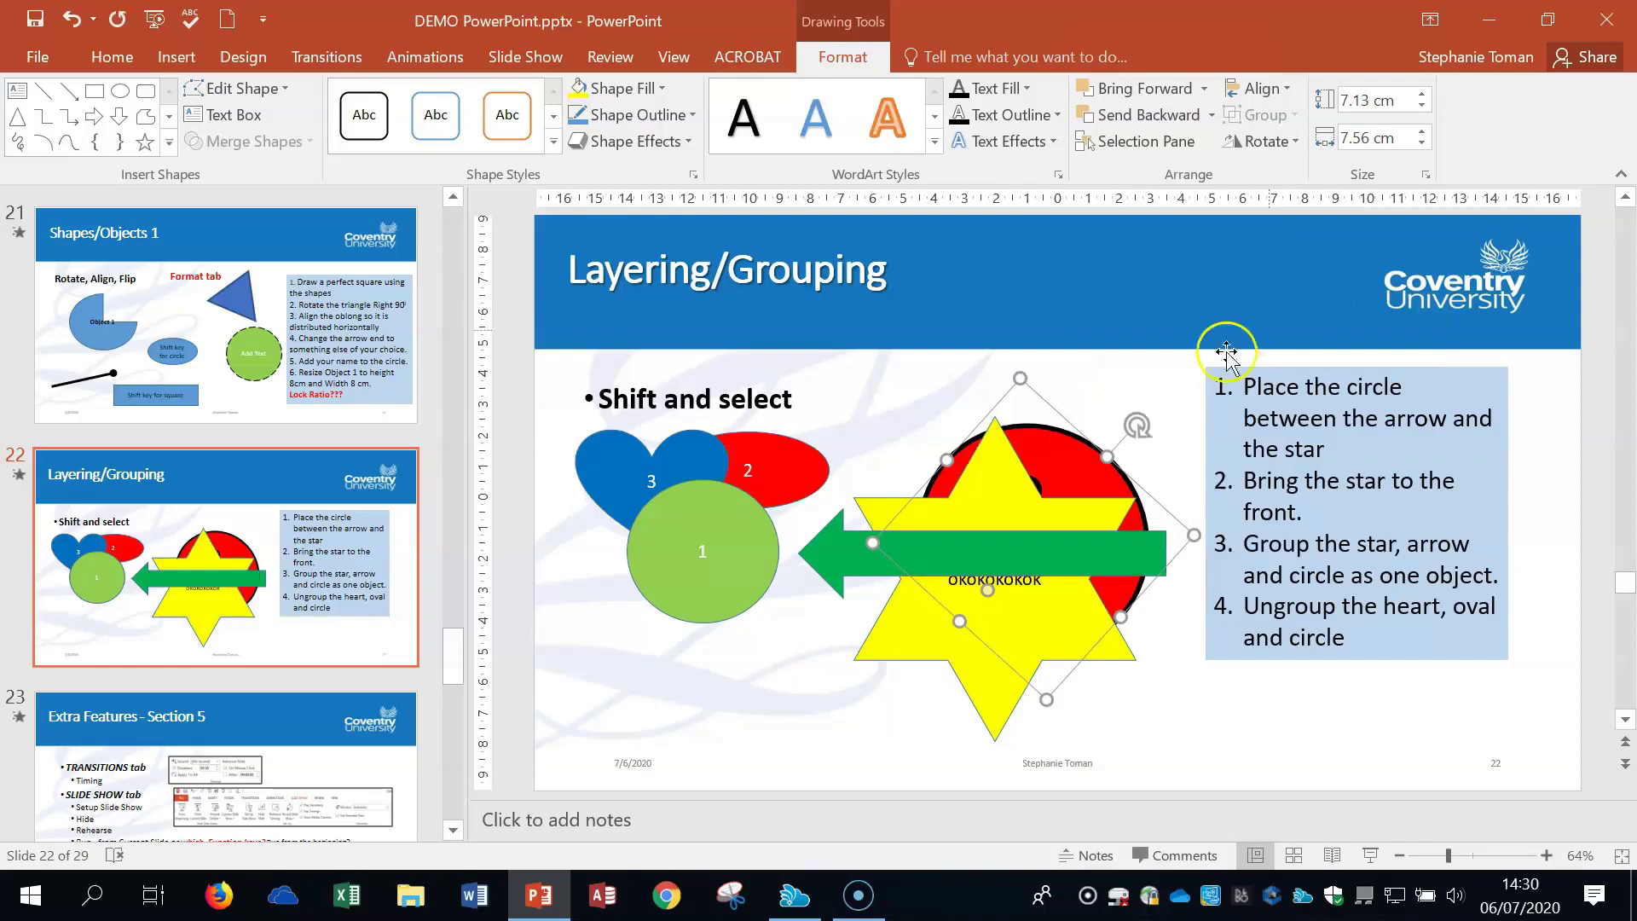
{"action": "right_click", "coordinate": [1042, 563]}
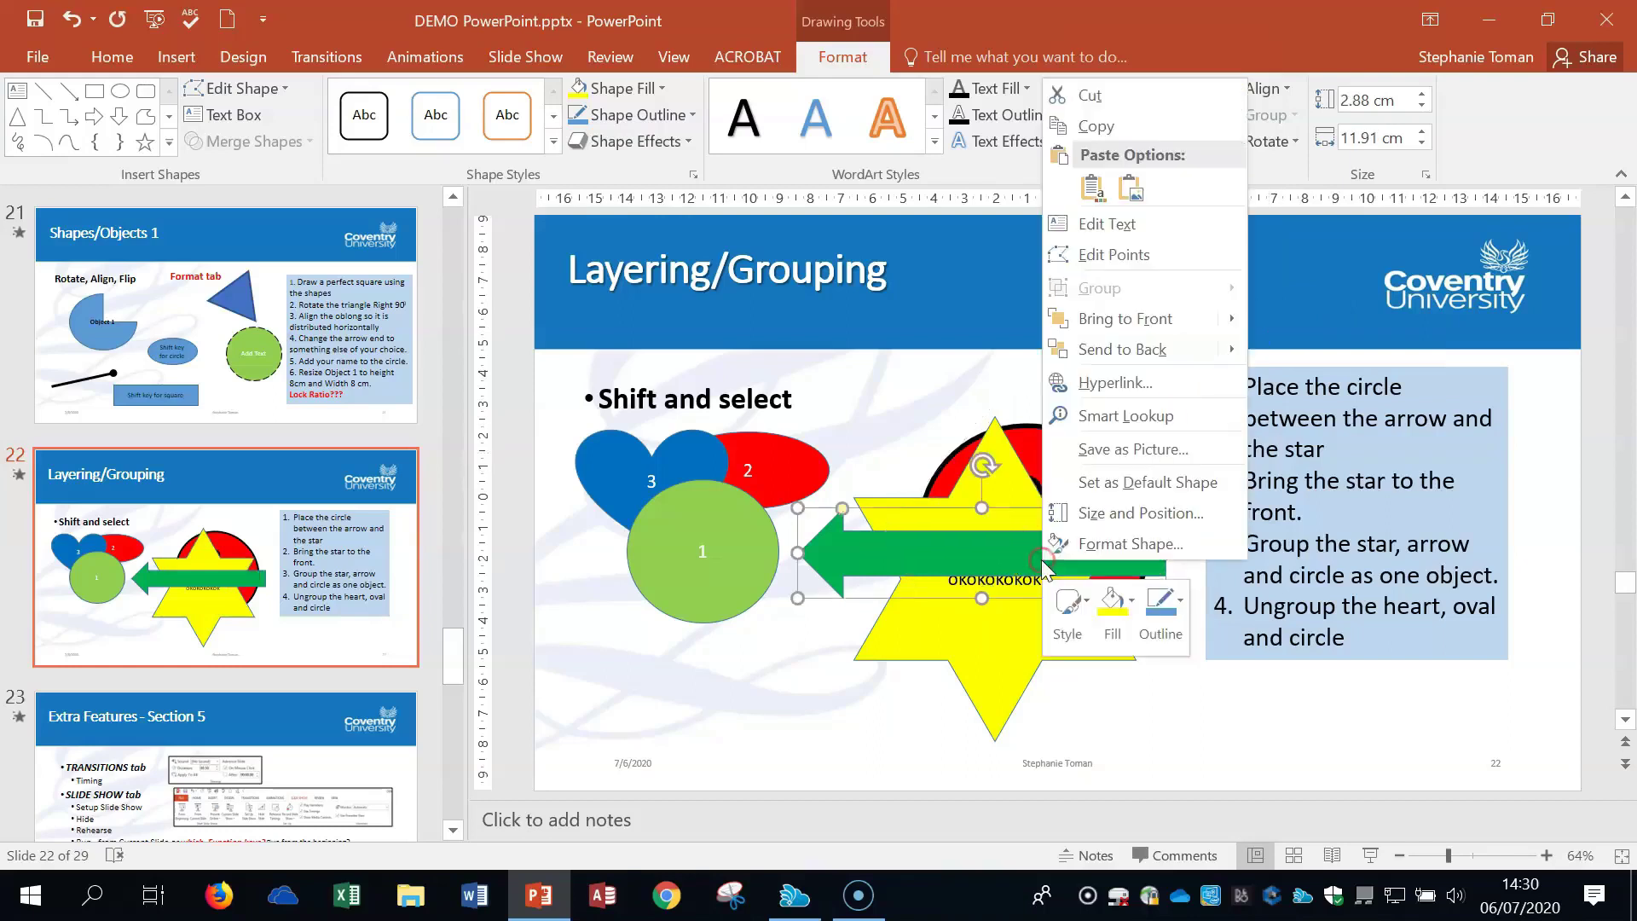
{"action": "mouse_move", "coordinate": [1147, 350]}
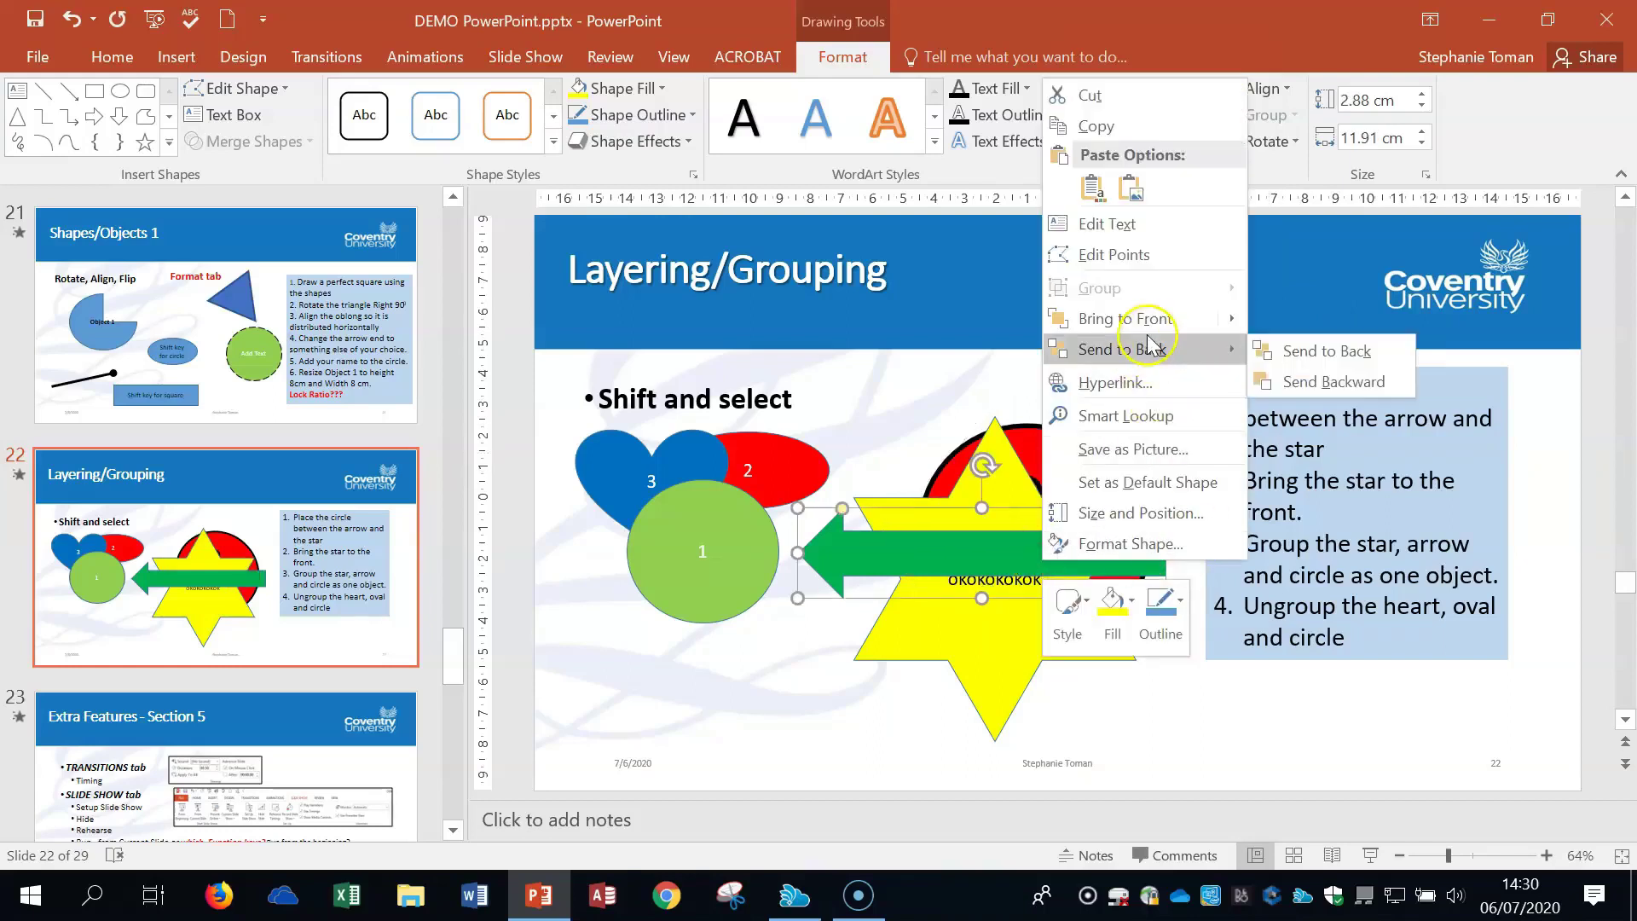
{"action": "left_click", "coordinate": [1335, 382]}
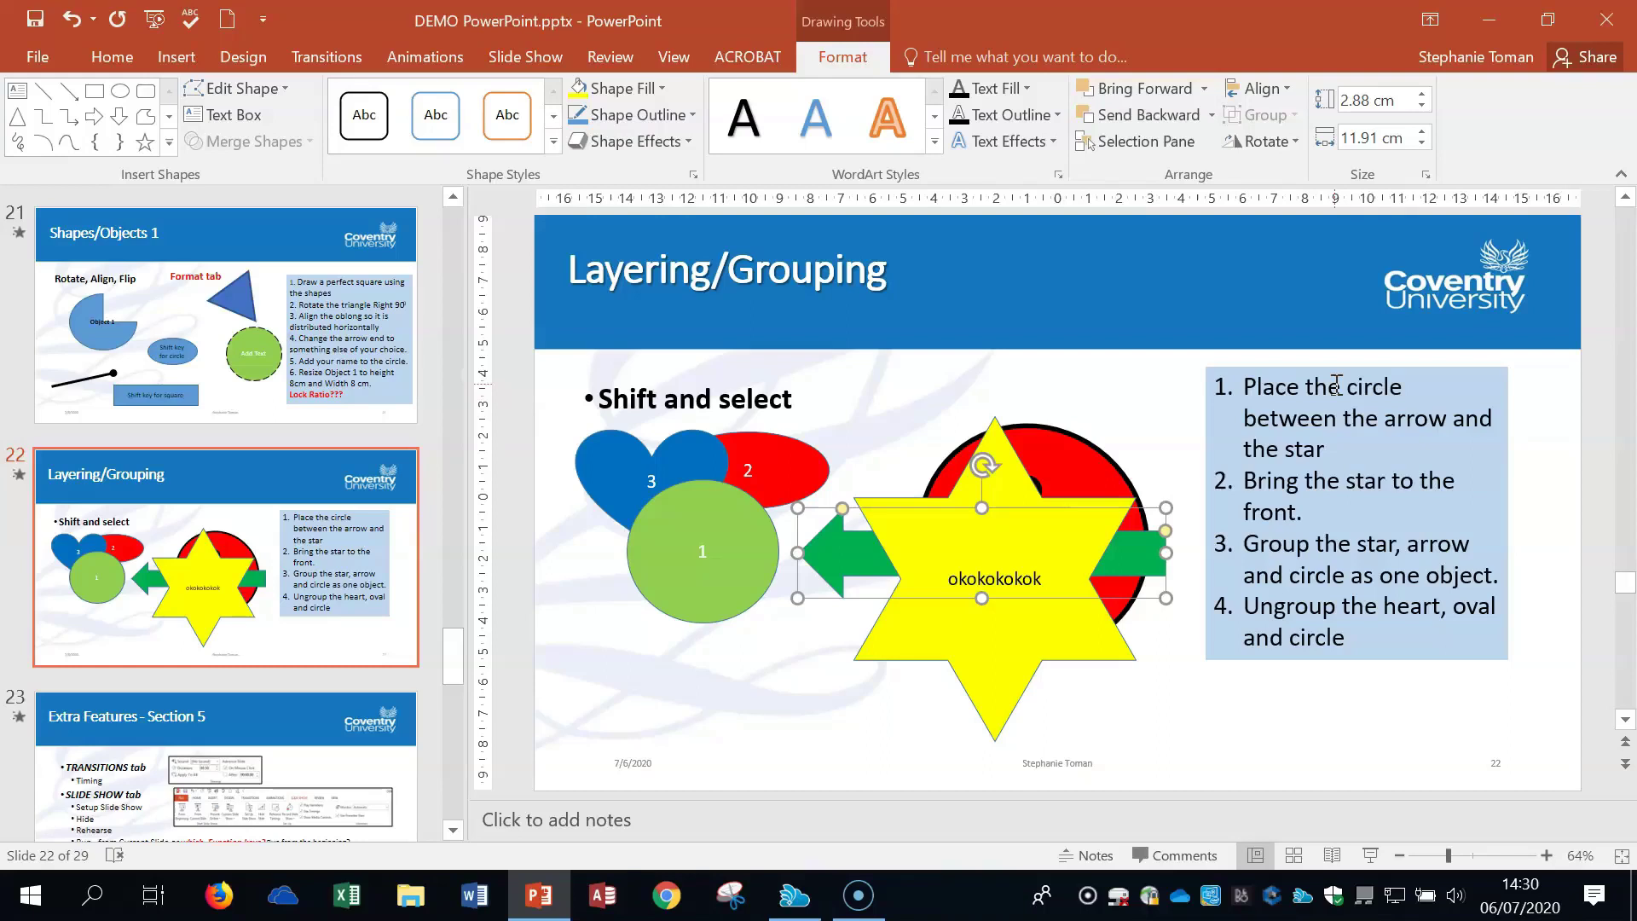
Bring the yellow star to the front, then send it to the very back behind circle and arrow.
{"action": "left_click", "coordinate": [1028, 558]}
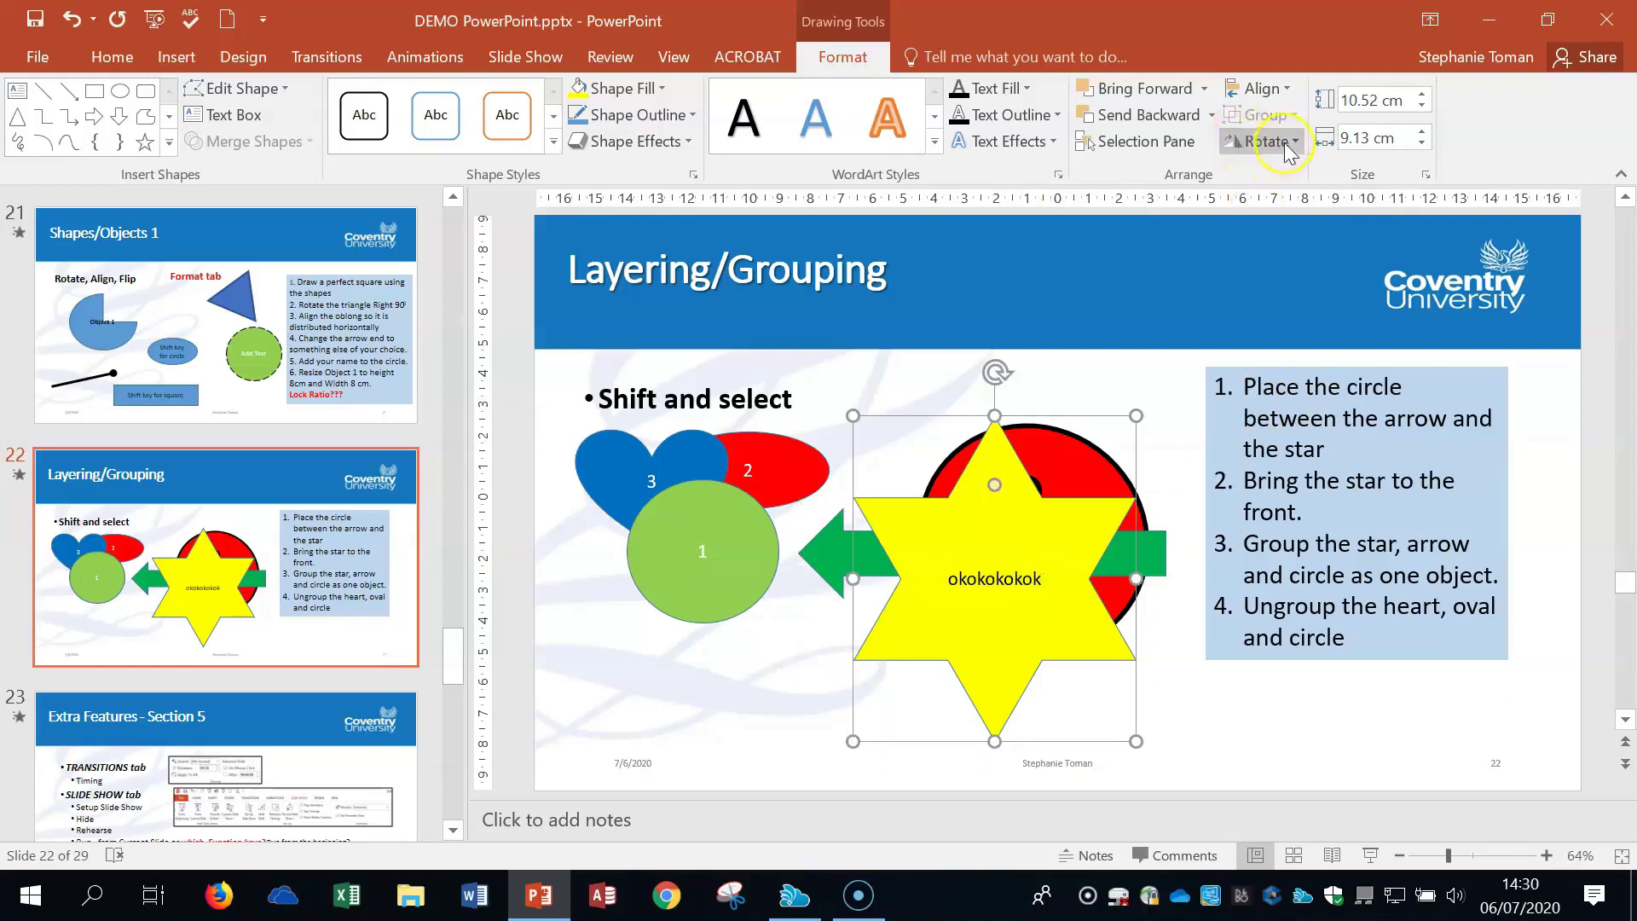
{"action": "left_click", "coordinate": [1205, 90]}
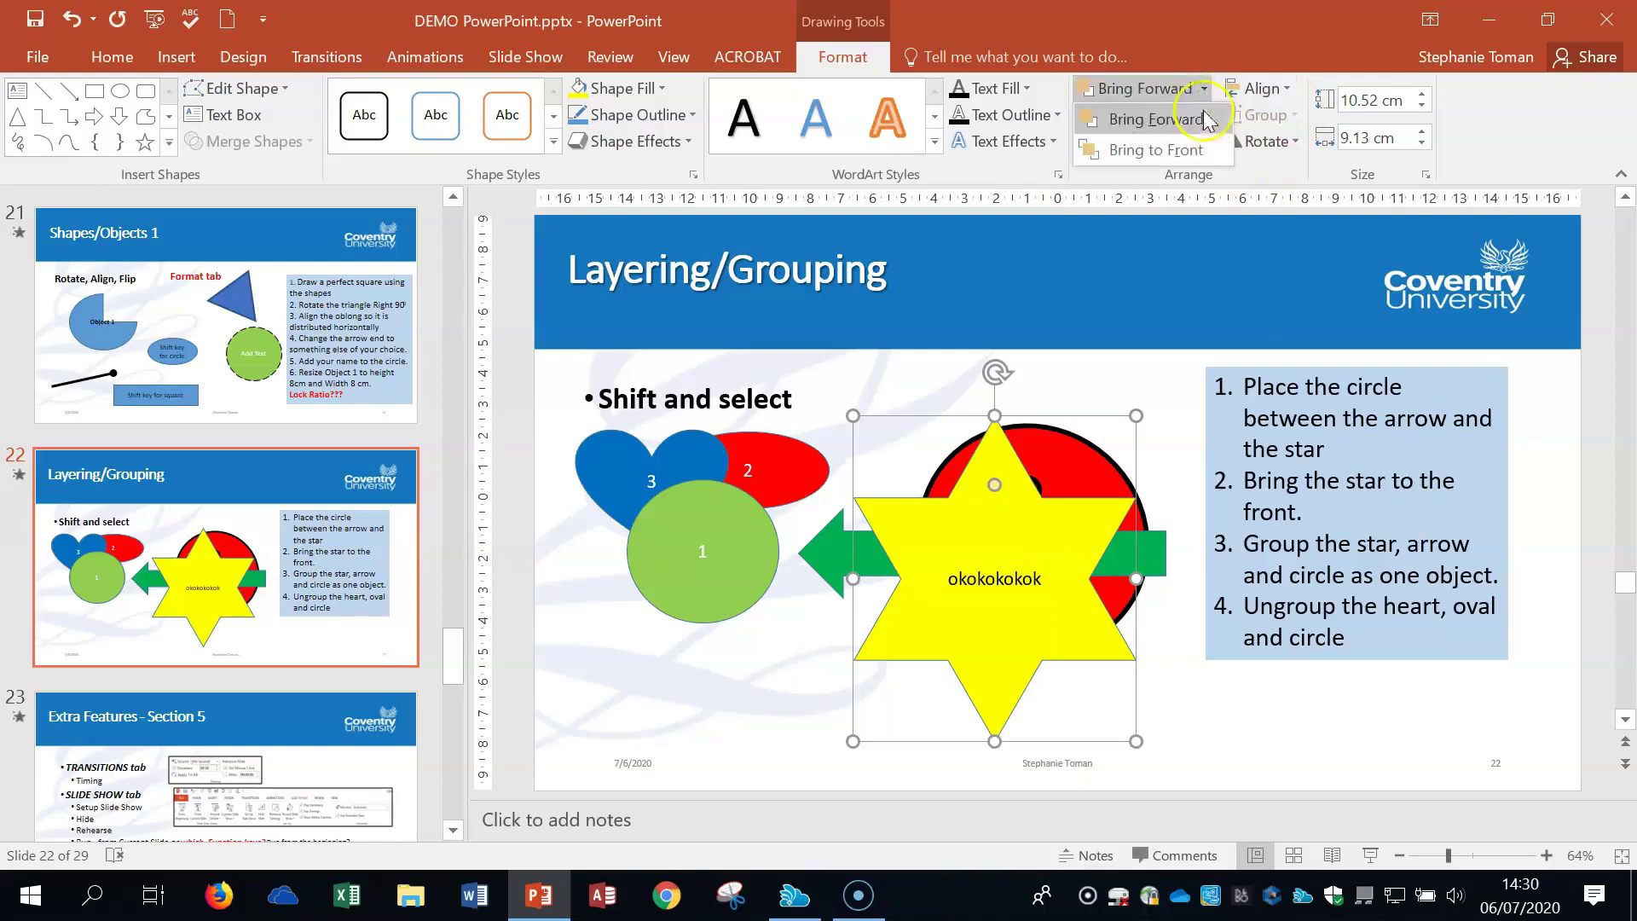
{"action": "left_click", "coordinate": [1157, 150]}
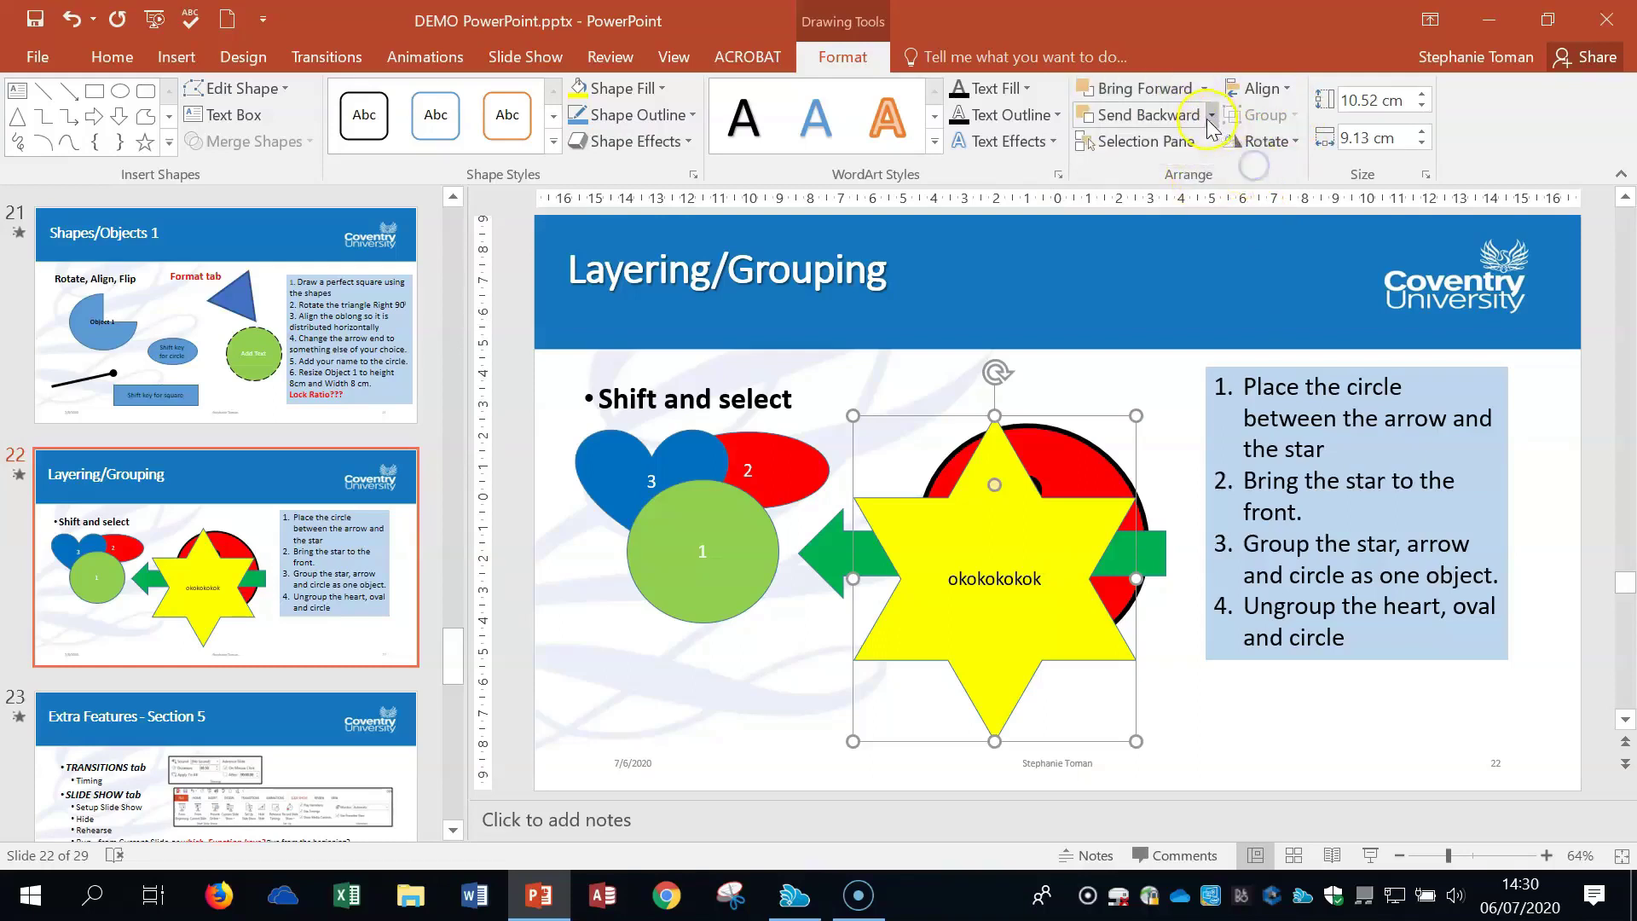
{"action": "left_click", "coordinate": [1211, 115]}
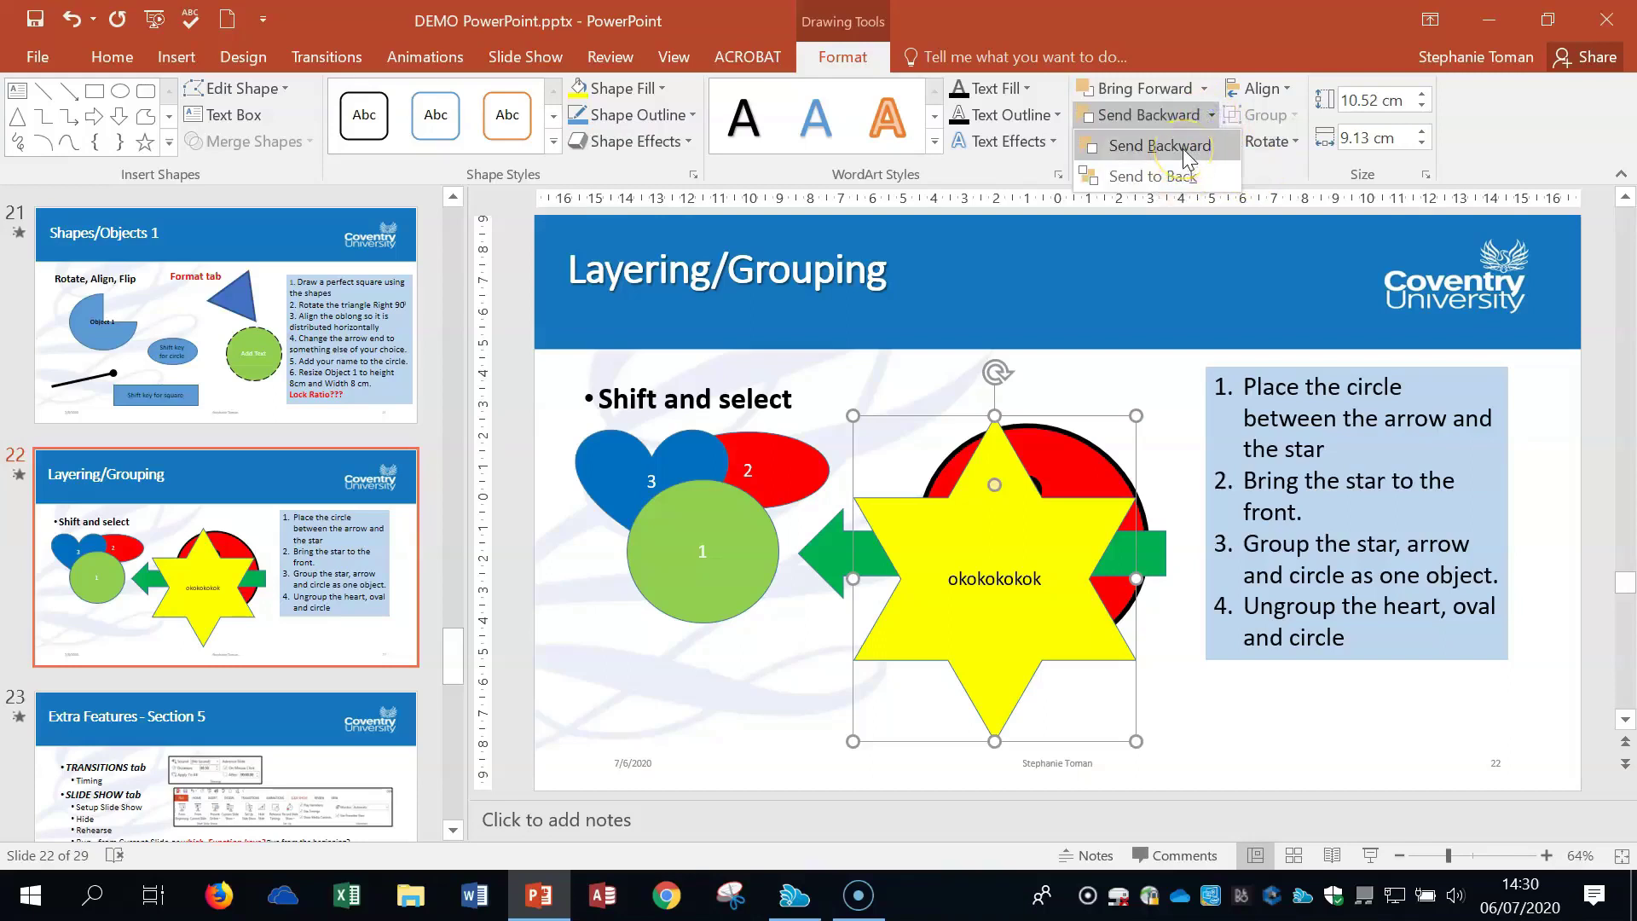
{"action": "left_click", "coordinate": [1185, 152]}
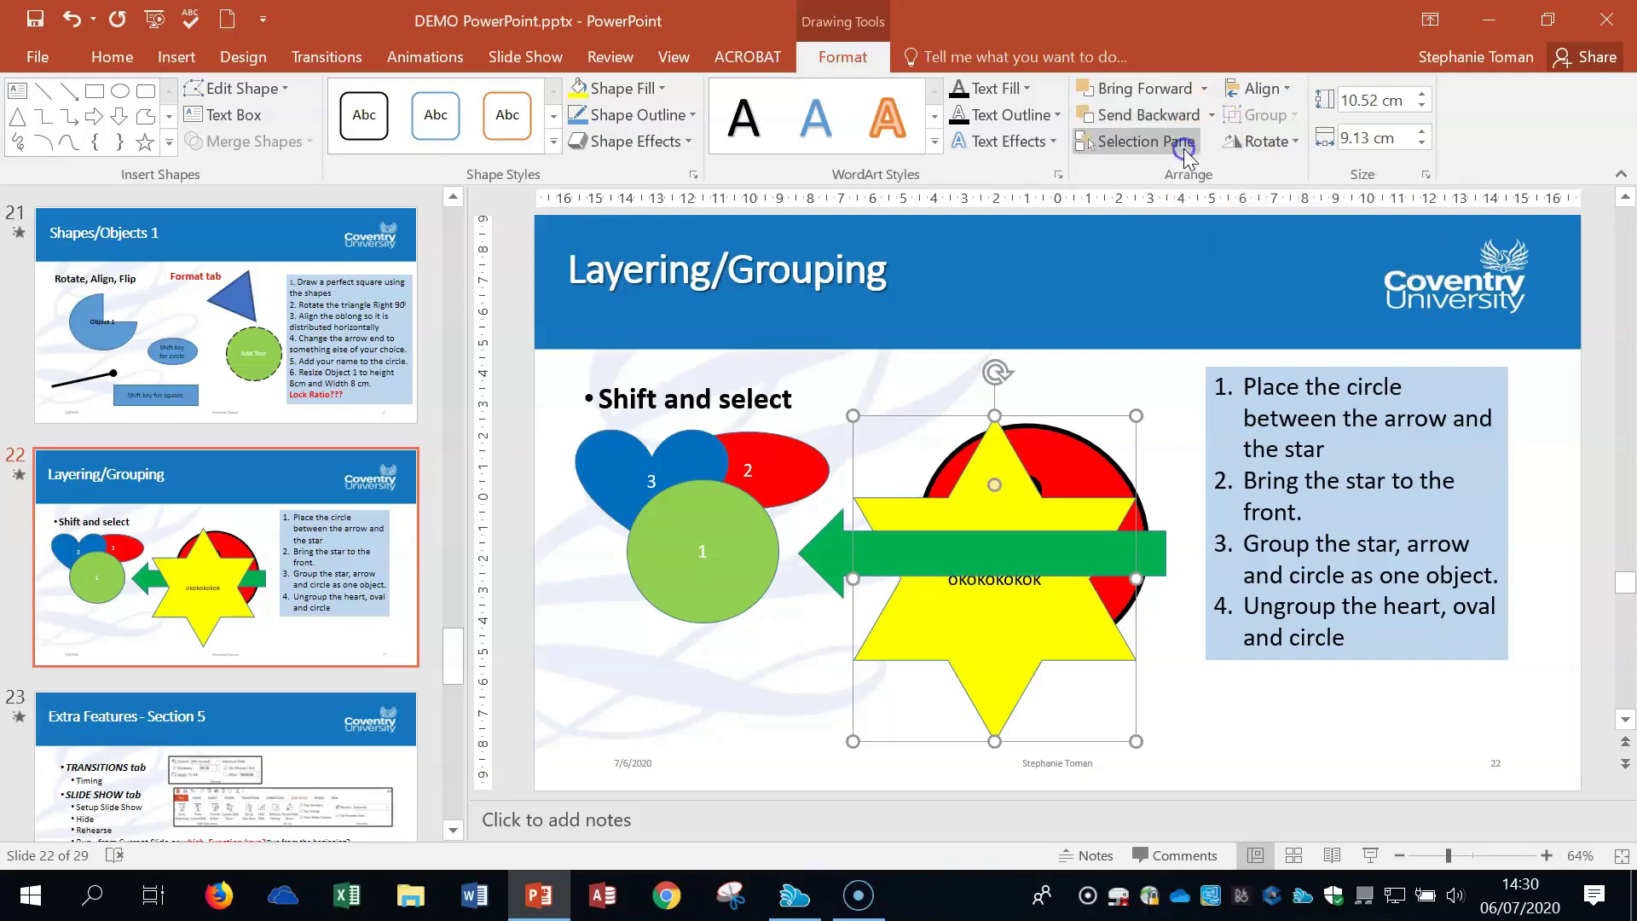
{"action": "left_click", "coordinate": [1211, 115]}
{"action": "left_click", "coordinate": [1204, 175]}
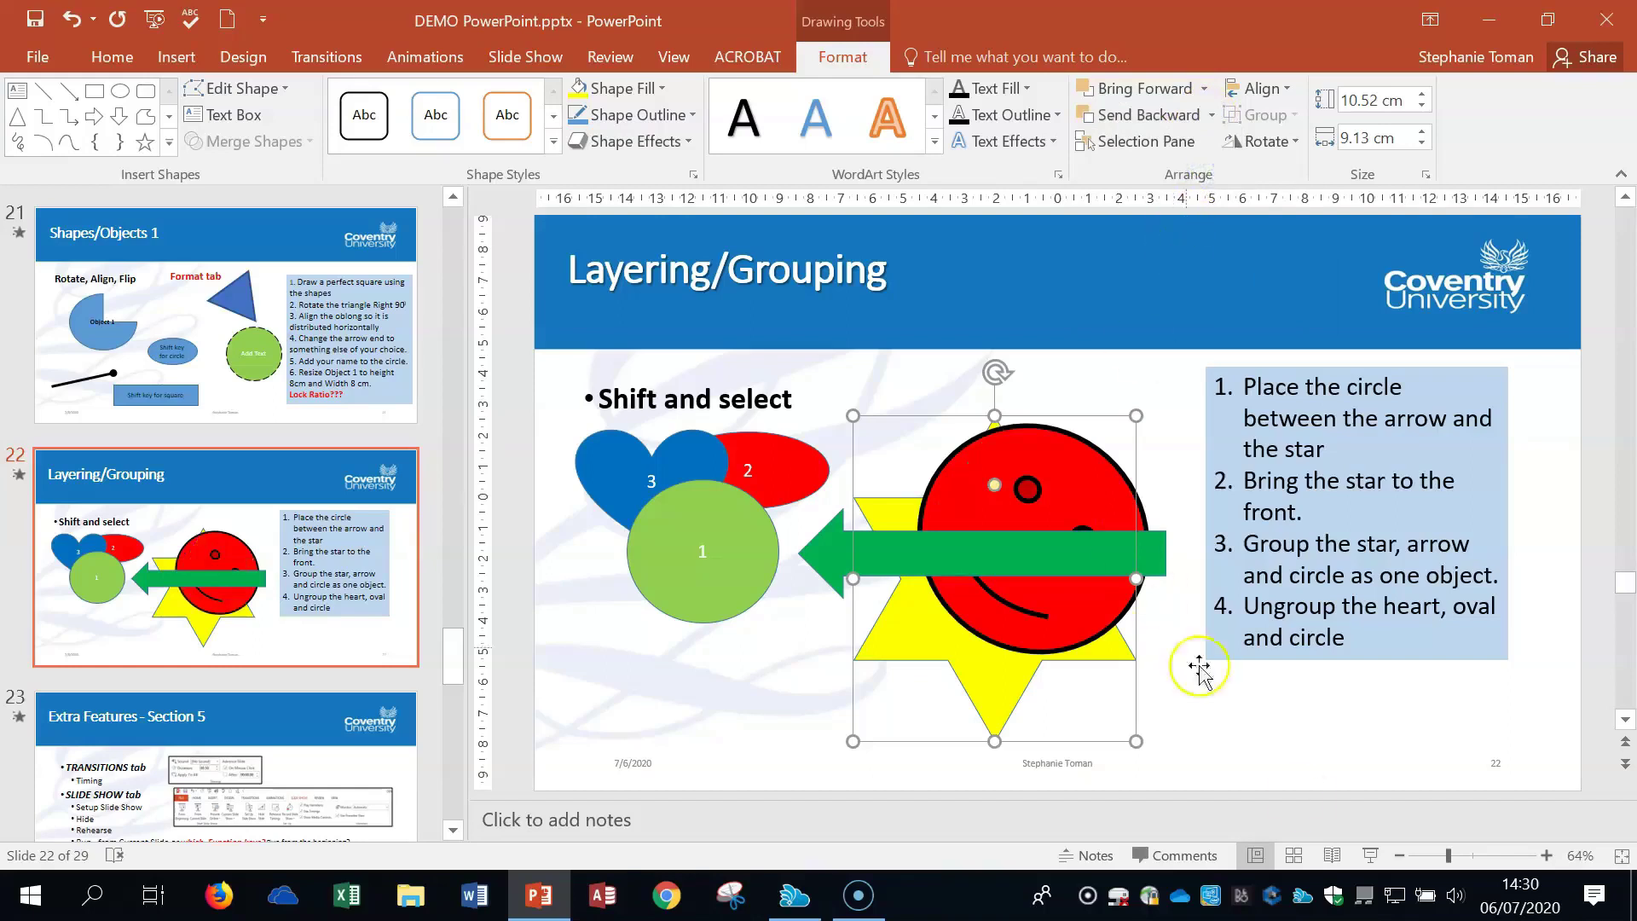
{"action": "left_click", "coordinate": [1302, 759]}
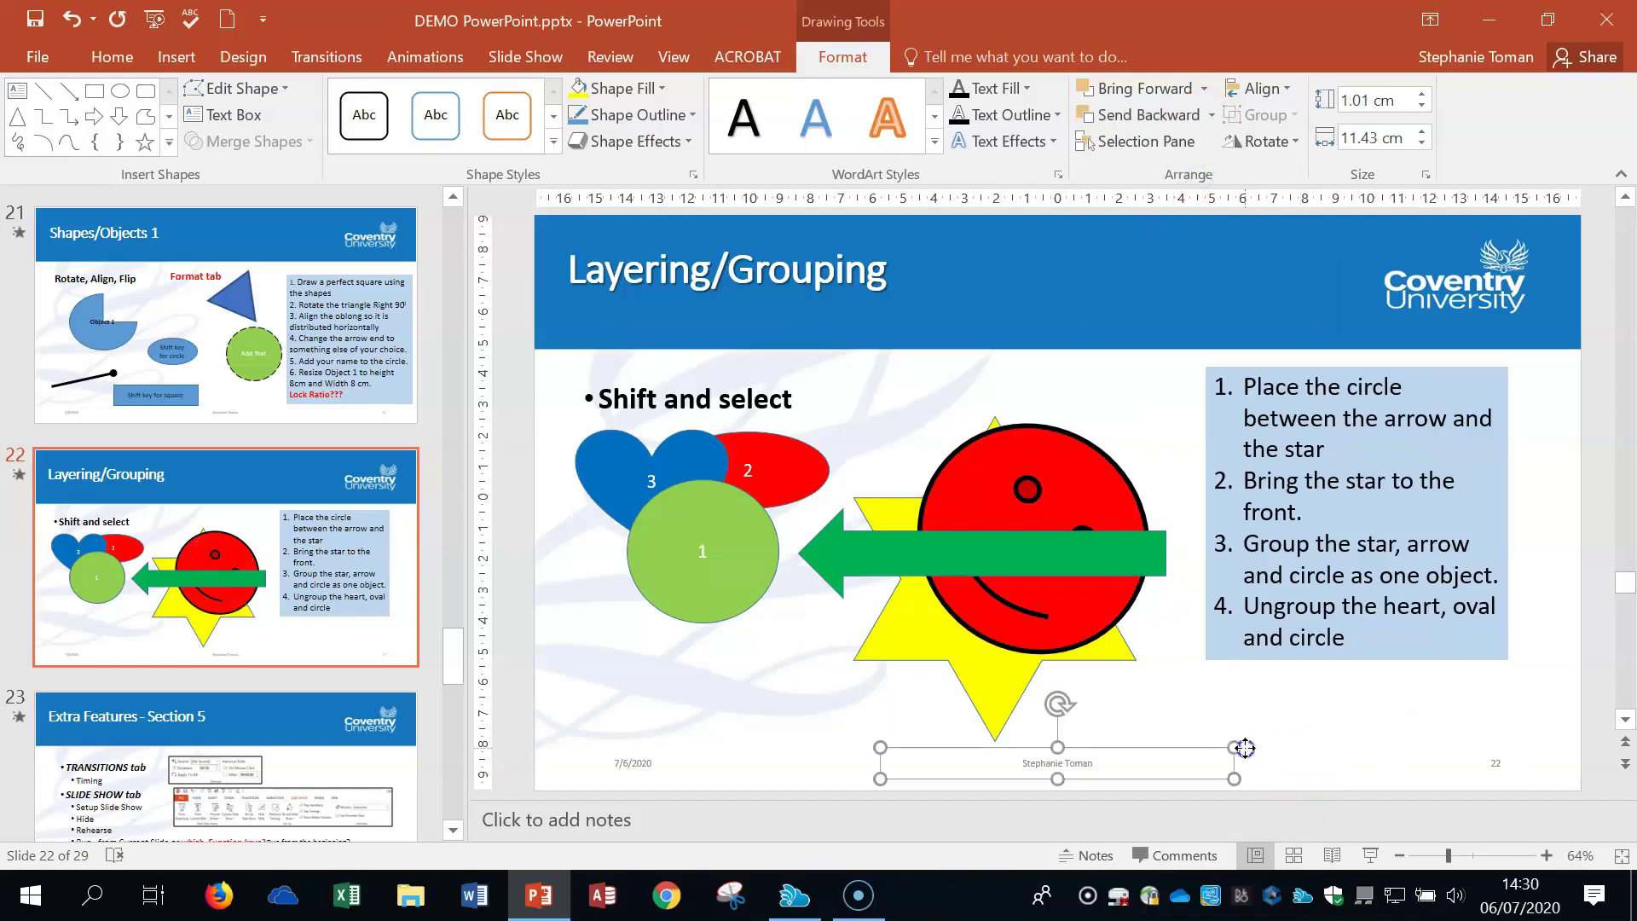
Select the heart, oval and circle group and show its Group options on the ribbon and context menu.
{"action": "left_click", "coordinate": [1374, 731]}
{"action": "left_click", "coordinate": [701, 452]}
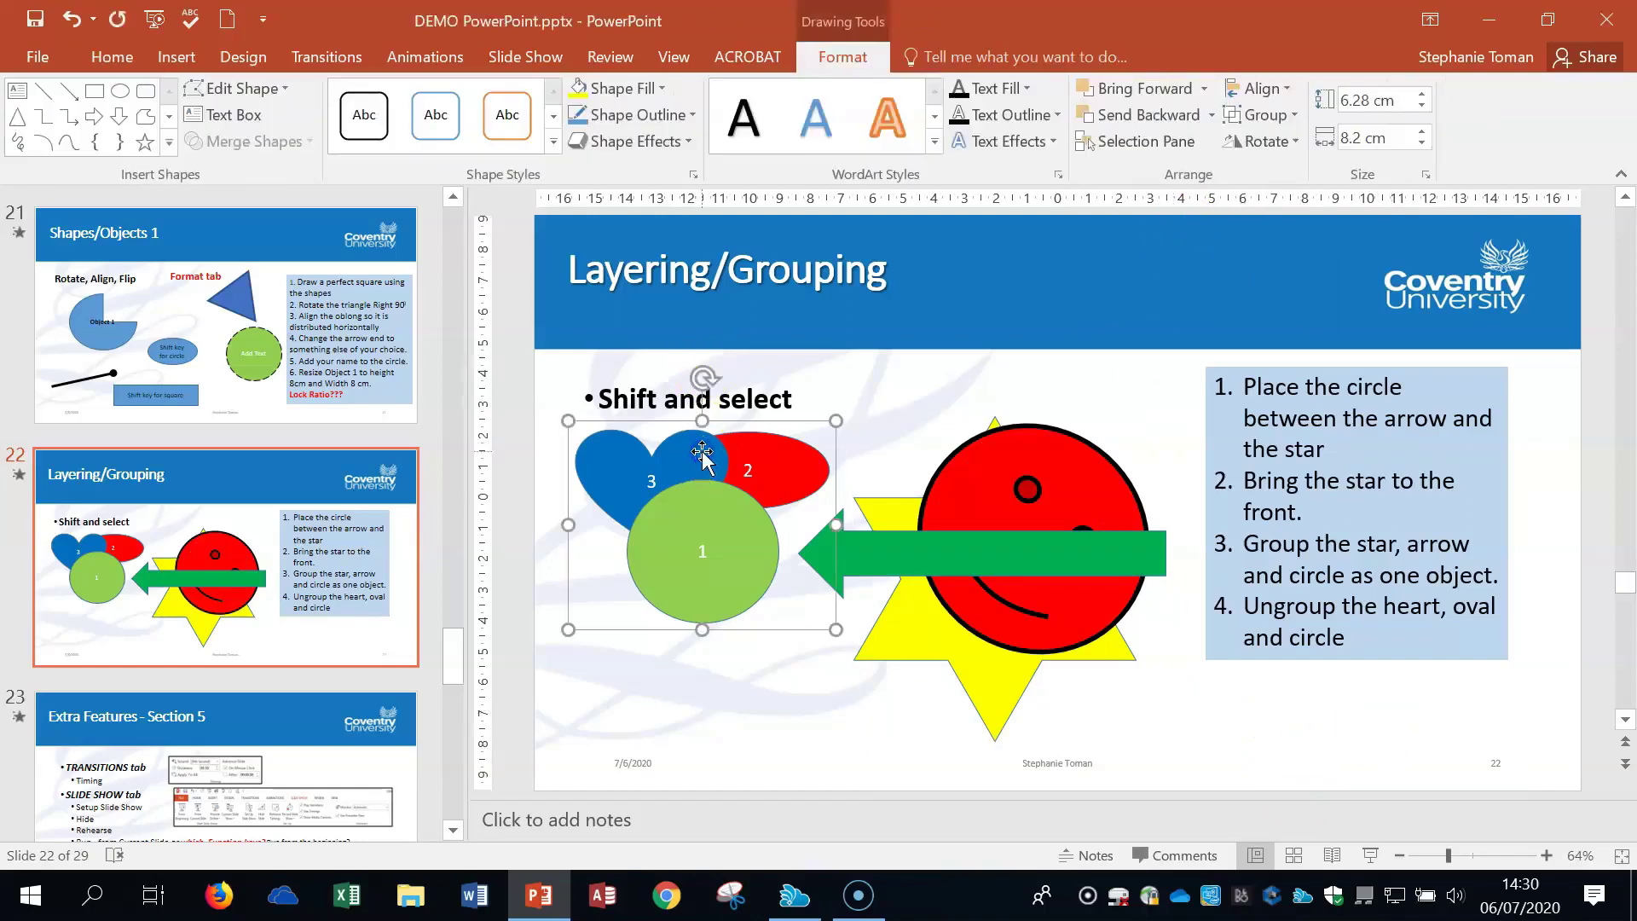
{"action": "left_click", "coordinate": [969, 459]}
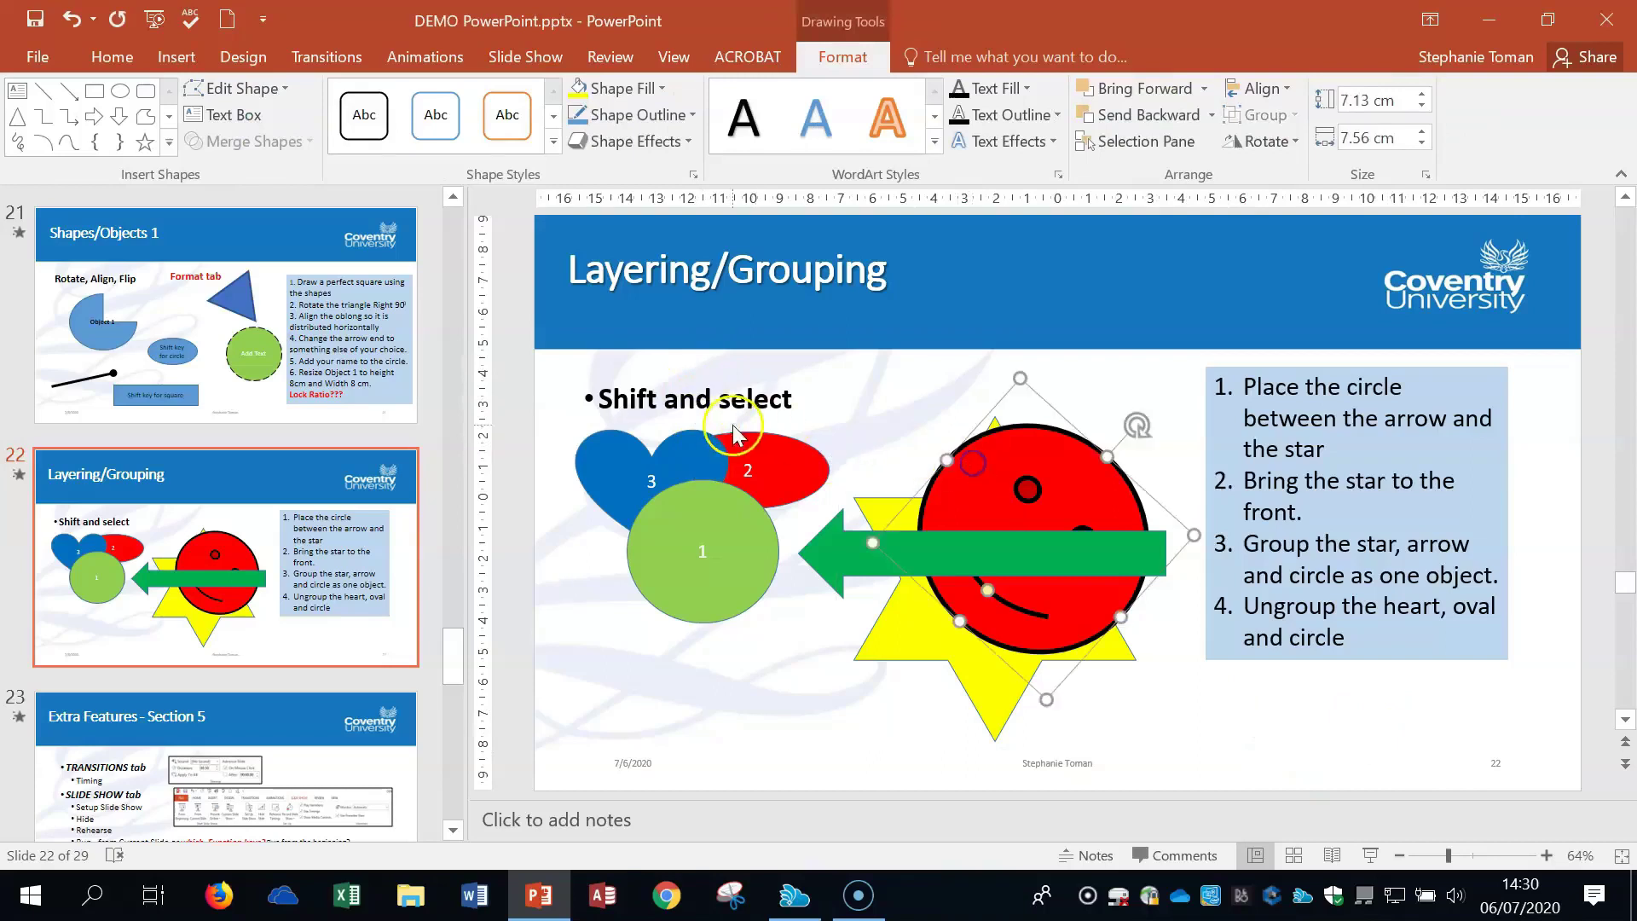
{"action": "left_click", "coordinate": [783, 433]}
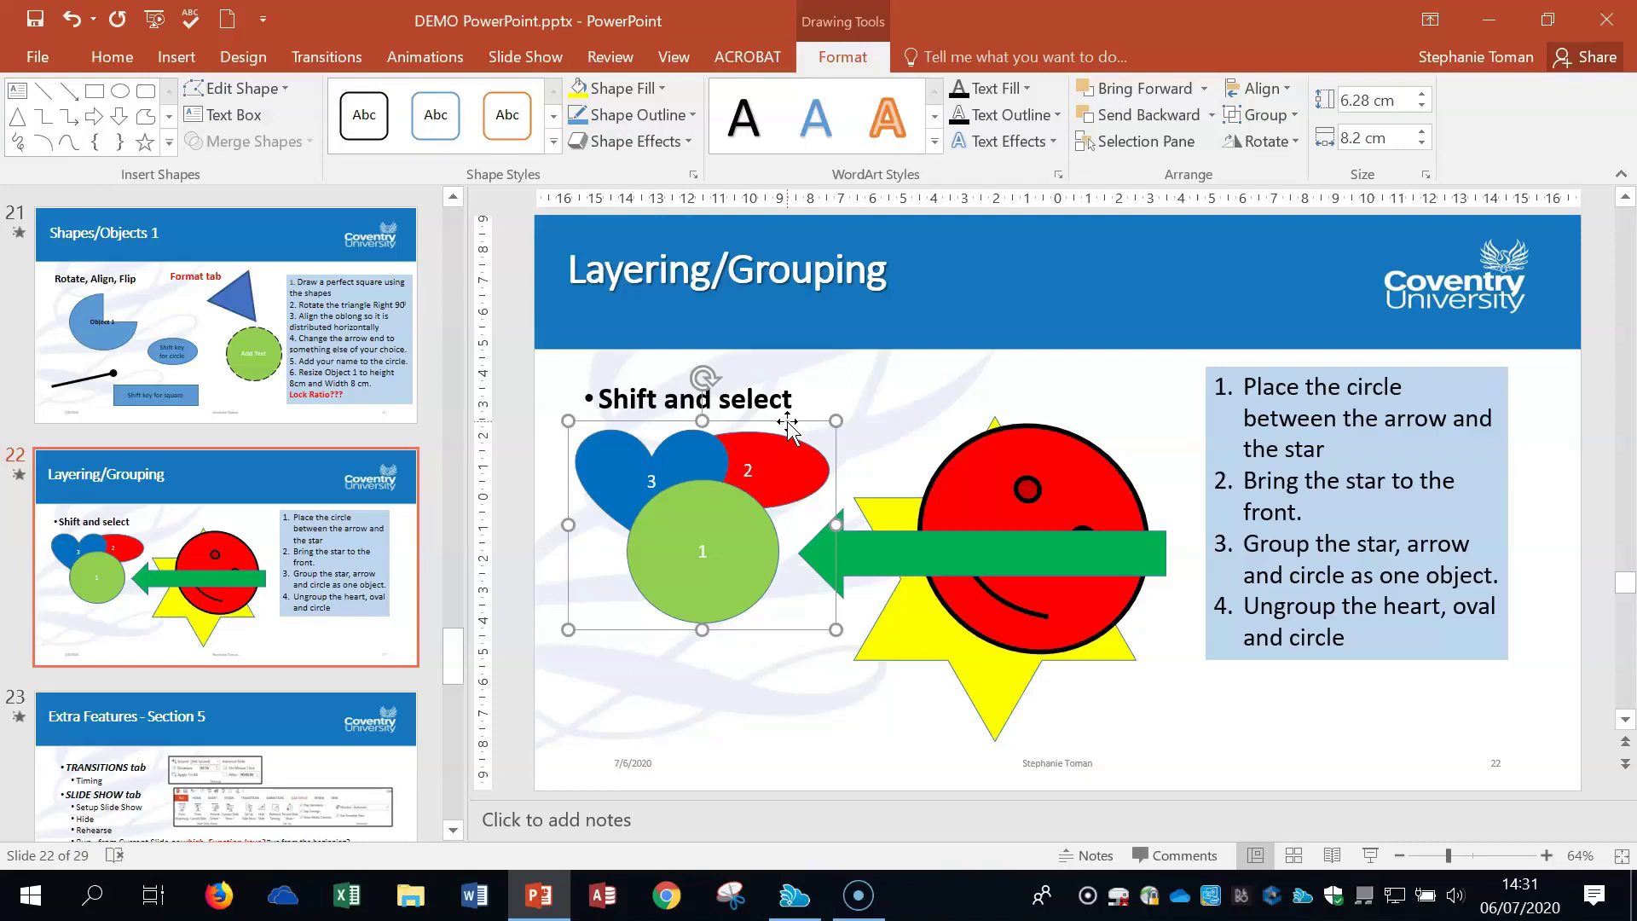
{"action": "left_click", "coordinate": [1296, 116]}
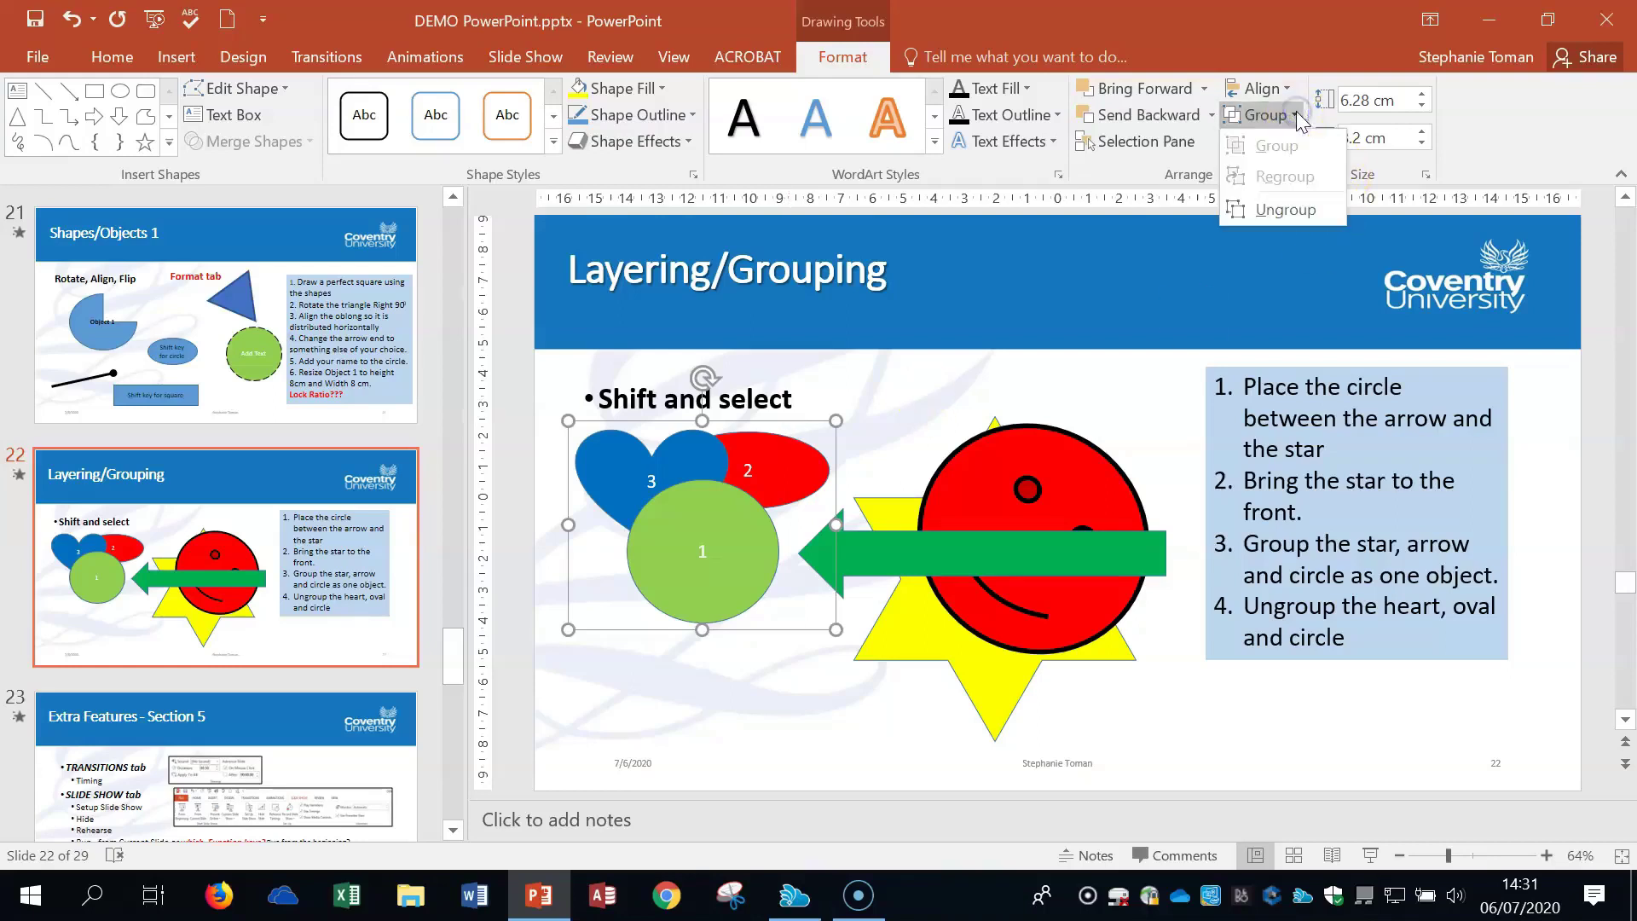
{"action": "right_click", "coordinate": [772, 465]}
Ungroup the heart, oval and circle into three separate shapes.
{"action": "mouse_move", "coordinate": [938, 606]}
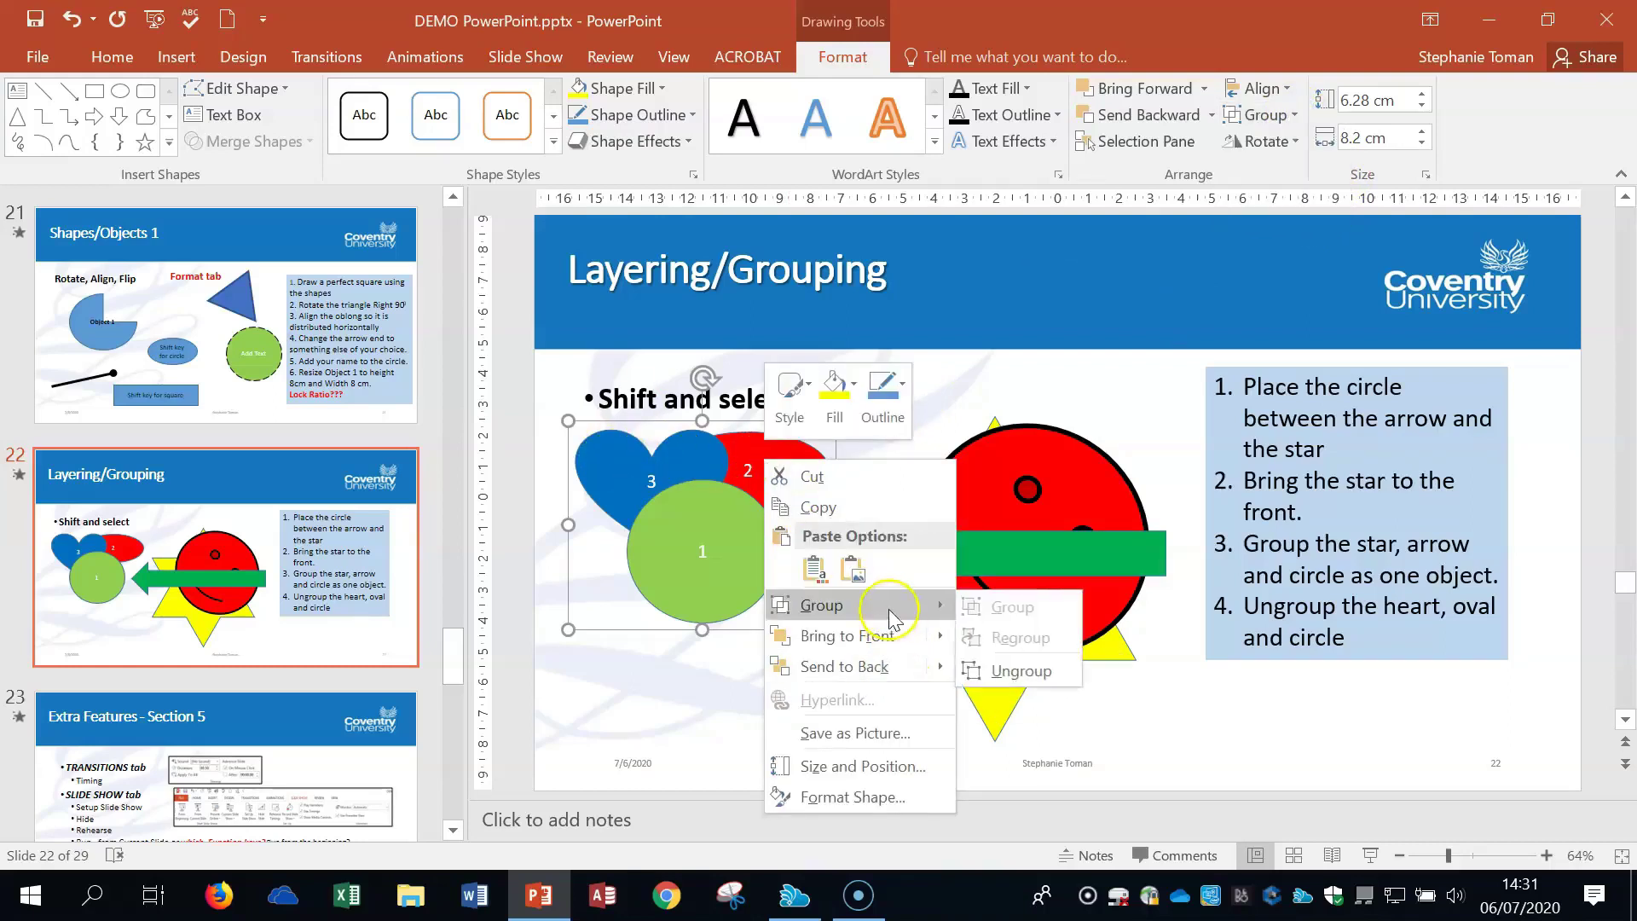
{"action": "left_click", "coordinate": [1024, 672]}
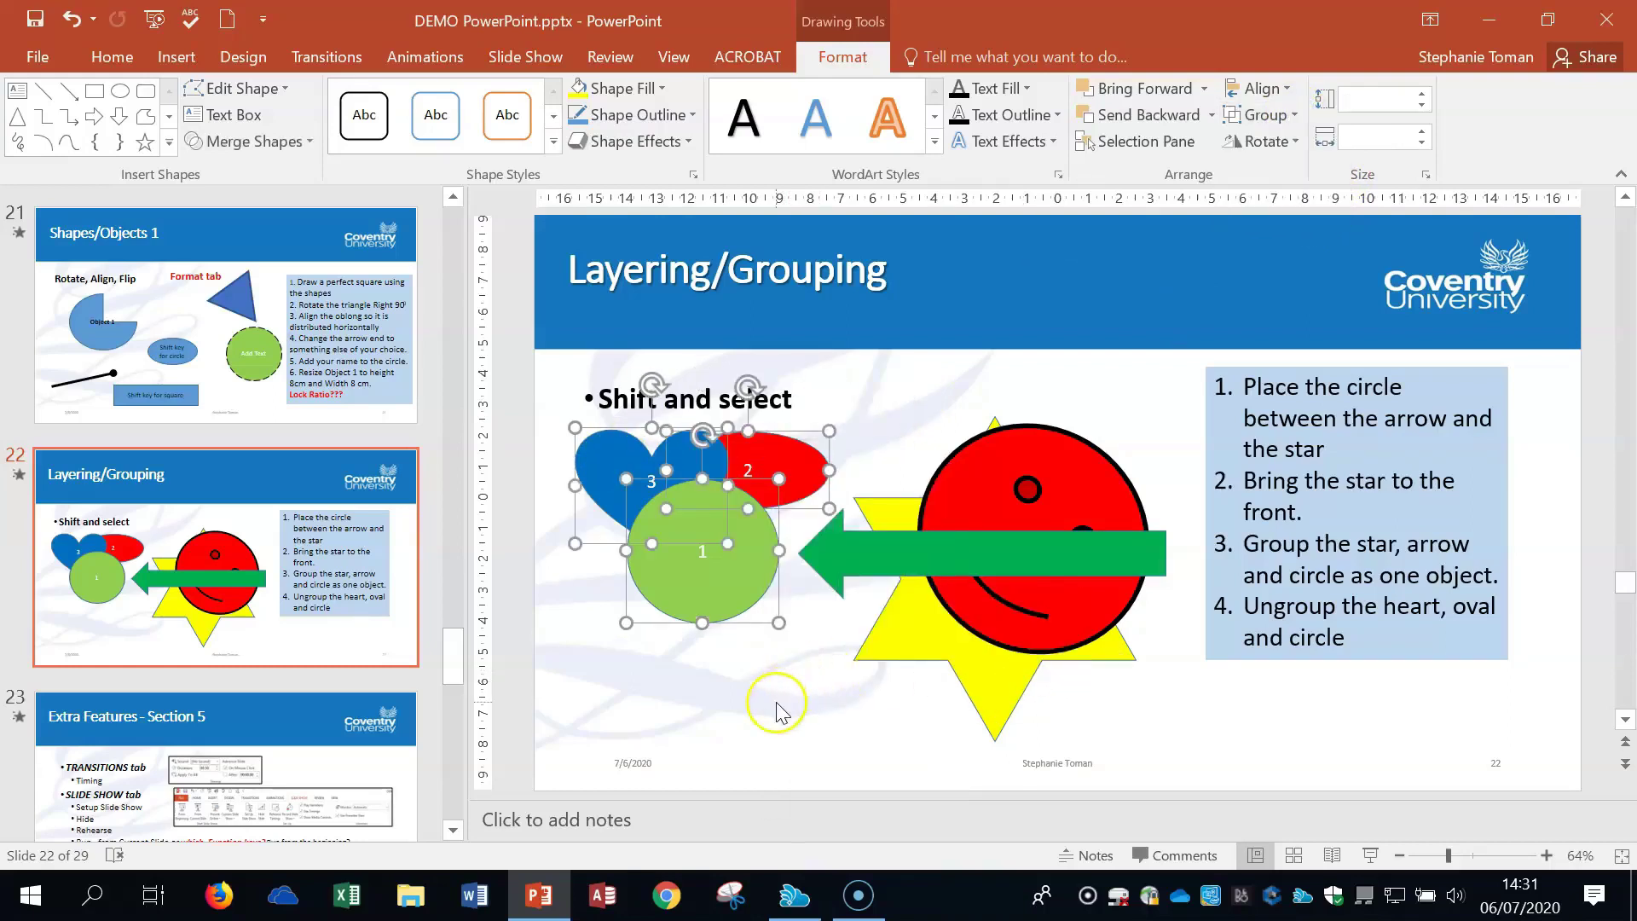
{"action": "left_click", "coordinate": [776, 712]}
Stack the shapes in a vertical column on the left: oval on top, heart, then circle.
{"action": "left_click", "coordinate": [721, 616]}
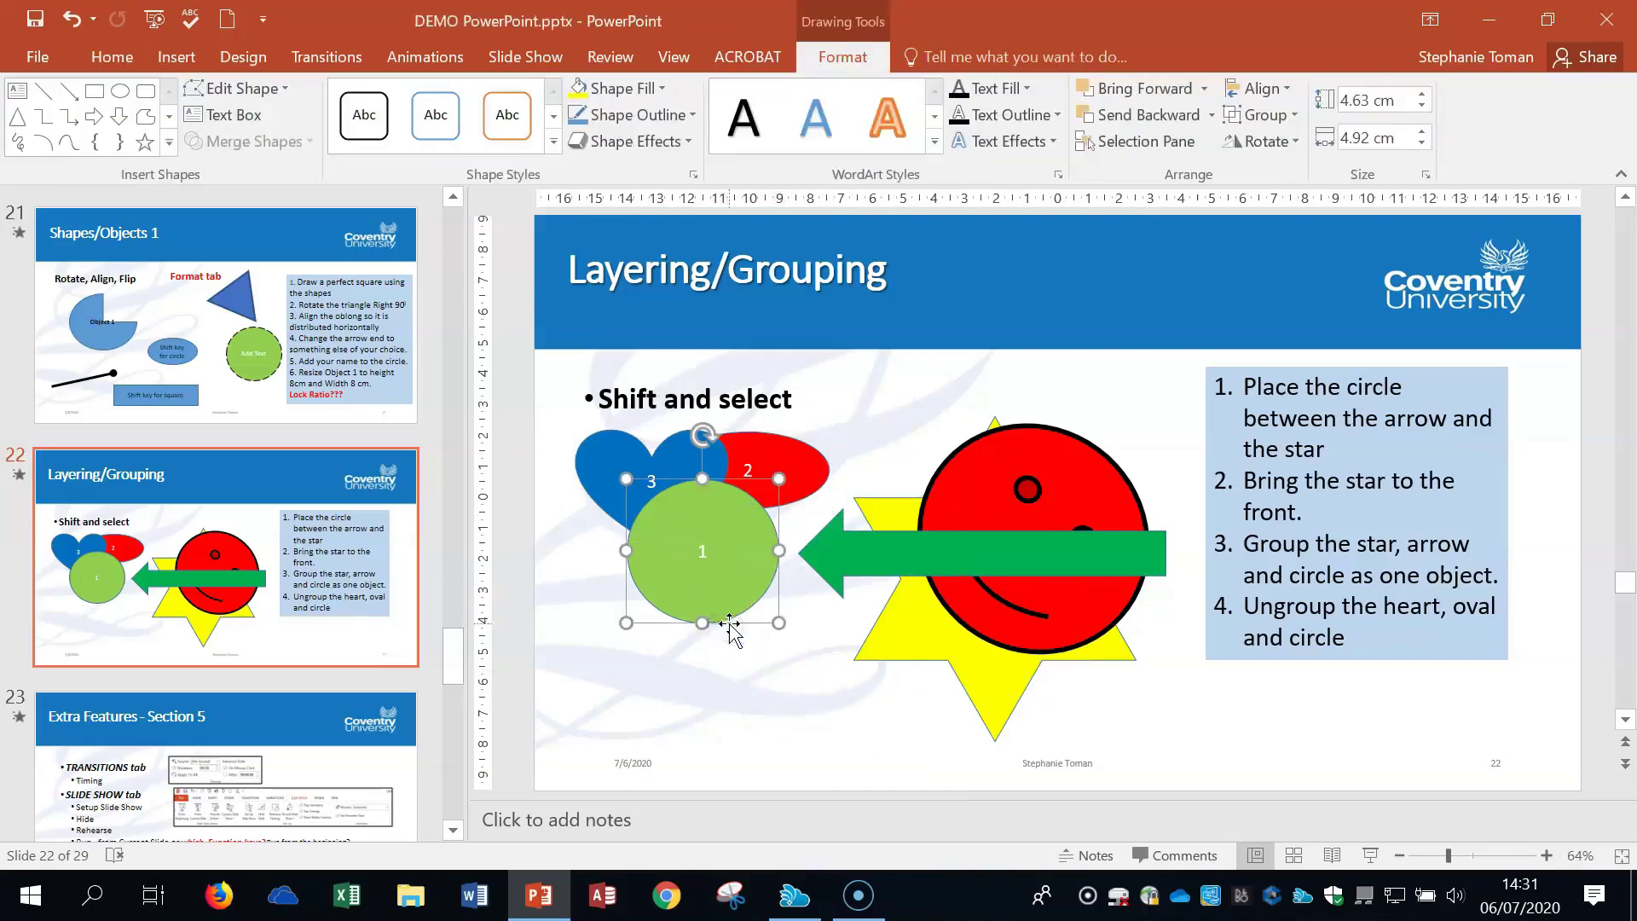
{"action": "left_click_drag", "start_coordinate": [721, 616], "coordinate": [712, 741]}
{"action": "left_click_drag", "start_coordinate": [797, 439], "coordinate": [844, 404]}
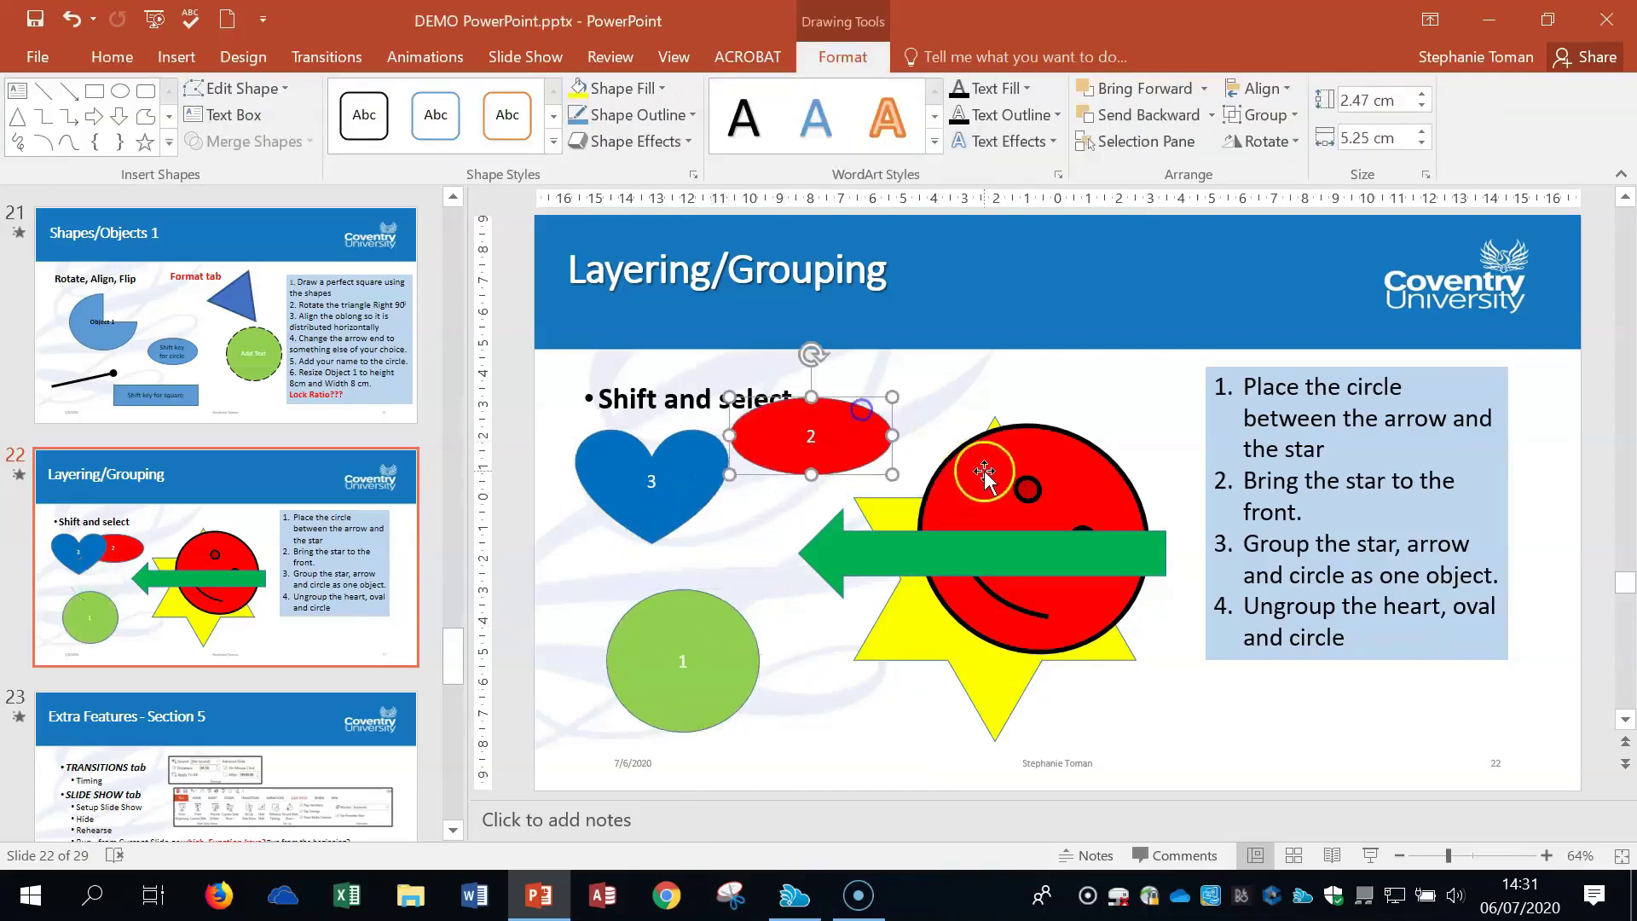
{"action": "left_click_drag", "start_coordinate": [674, 501], "coordinate": [765, 484]}
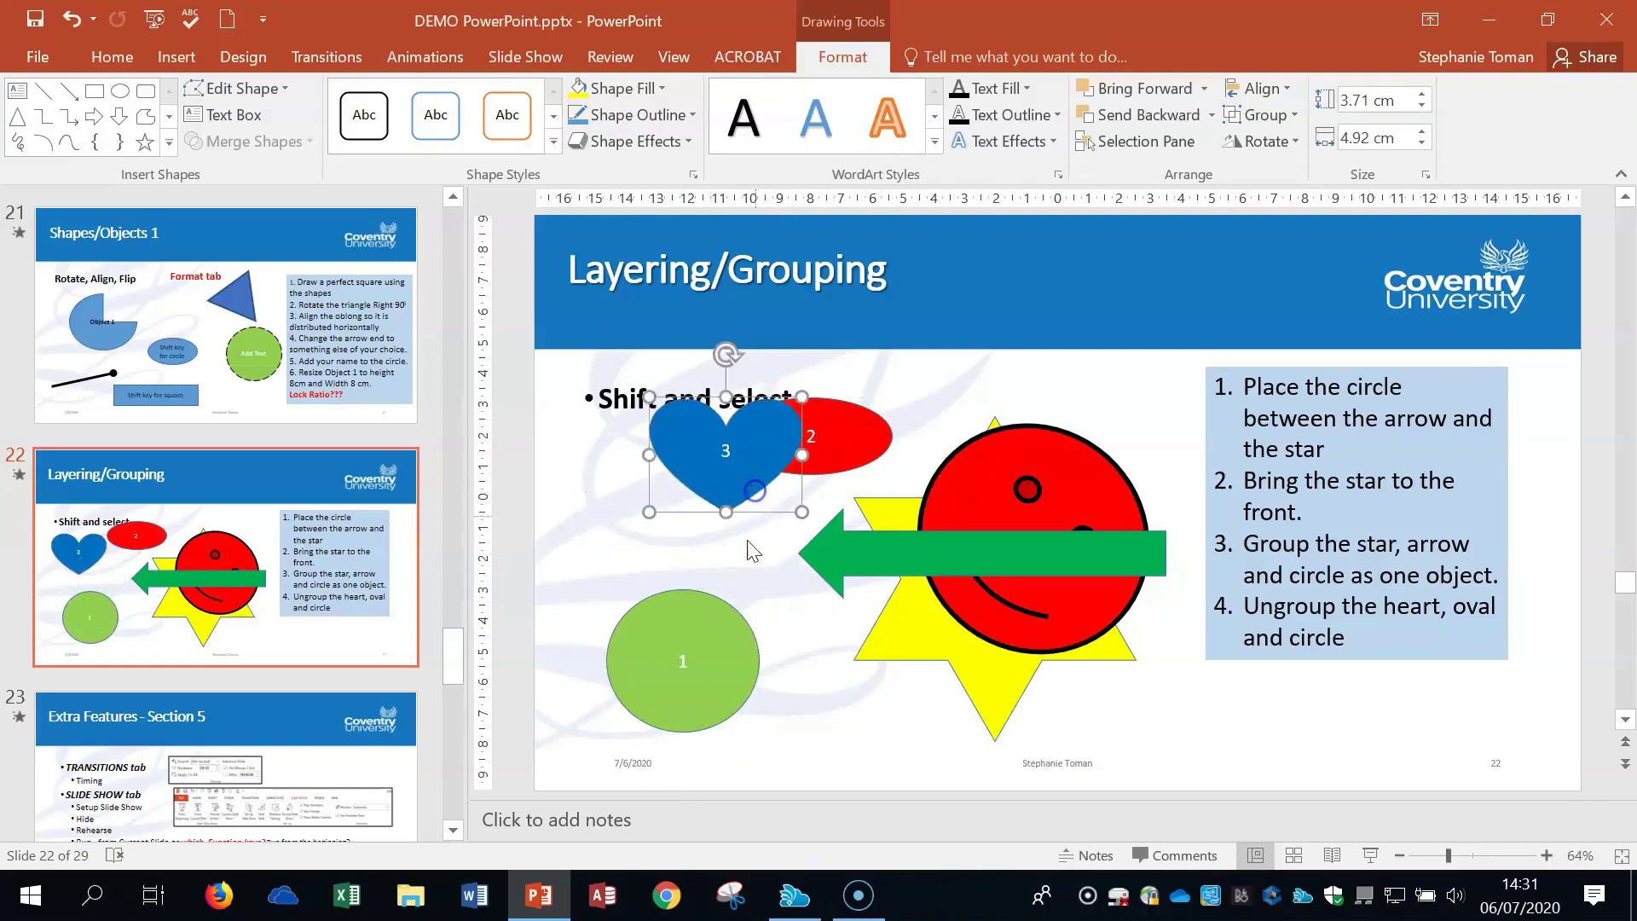
{"action": "left_click_drag", "start_coordinate": [691, 657], "coordinate": [666, 699]}
{"action": "left_click_drag", "start_coordinate": [730, 469], "coordinate": [659, 569]}
{"action": "left_click_drag", "start_coordinate": [811, 432], "coordinate": [664, 445]}
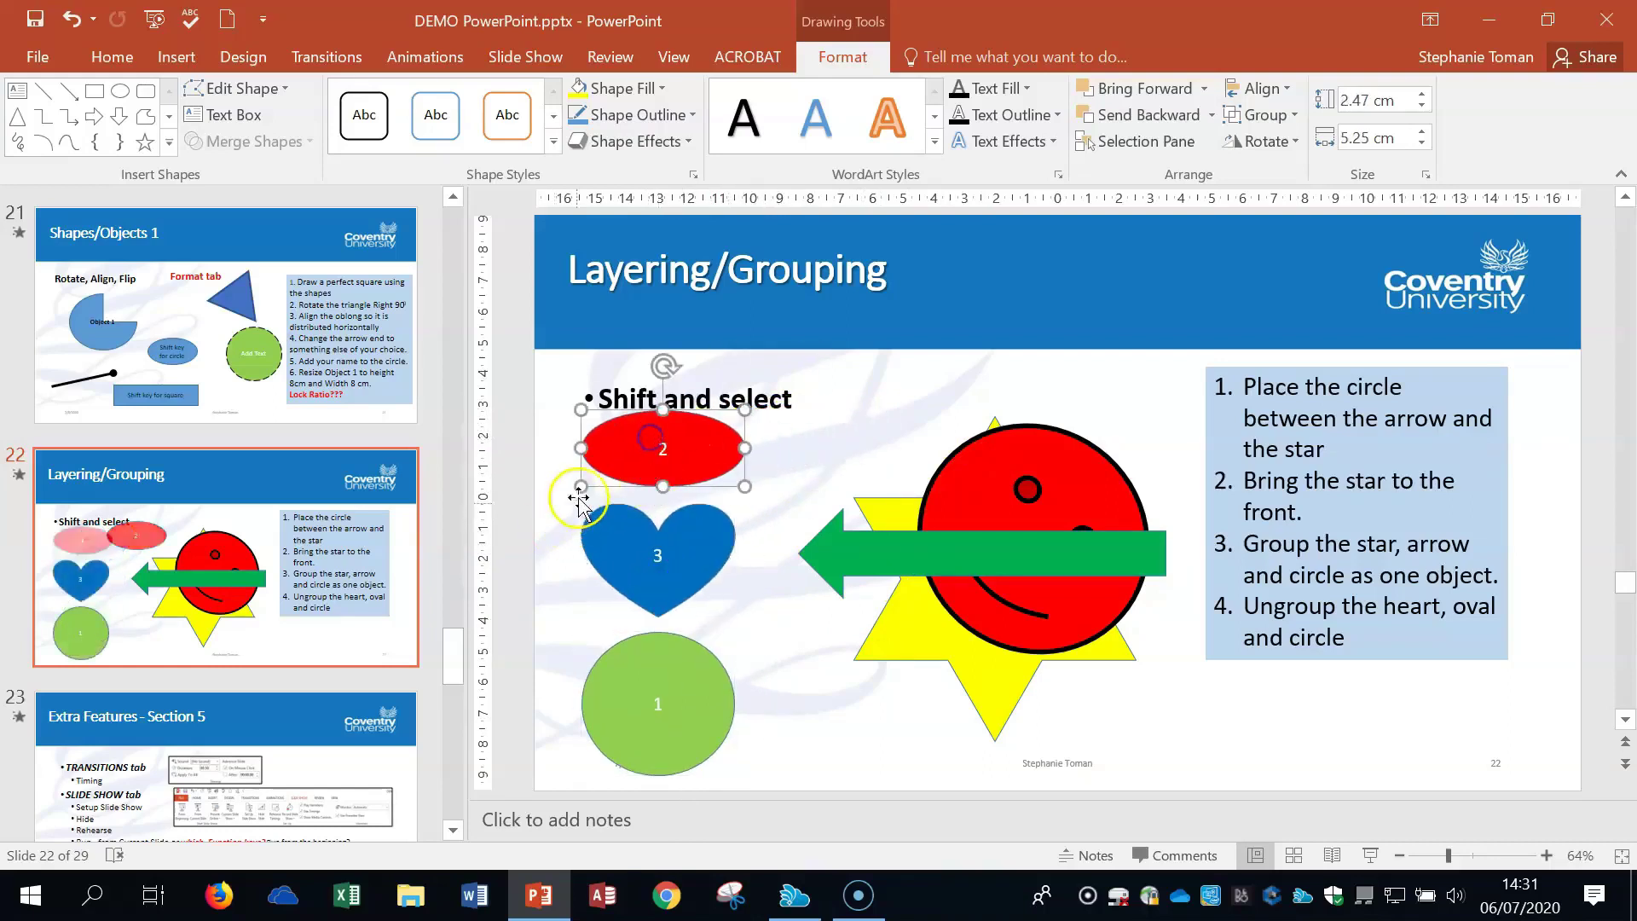
Select the oval, heart and circle together and group them into one object.
{"action": "left_click", "coordinate": [680, 553], "text": "shift"}
{"action": "left_click", "coordinate": [718, 695], "text": "shift"}
{"action": "right_click", "coordinate": [718, 695]}
{"action": "mouse_move", "coordinate": [823, 497]}
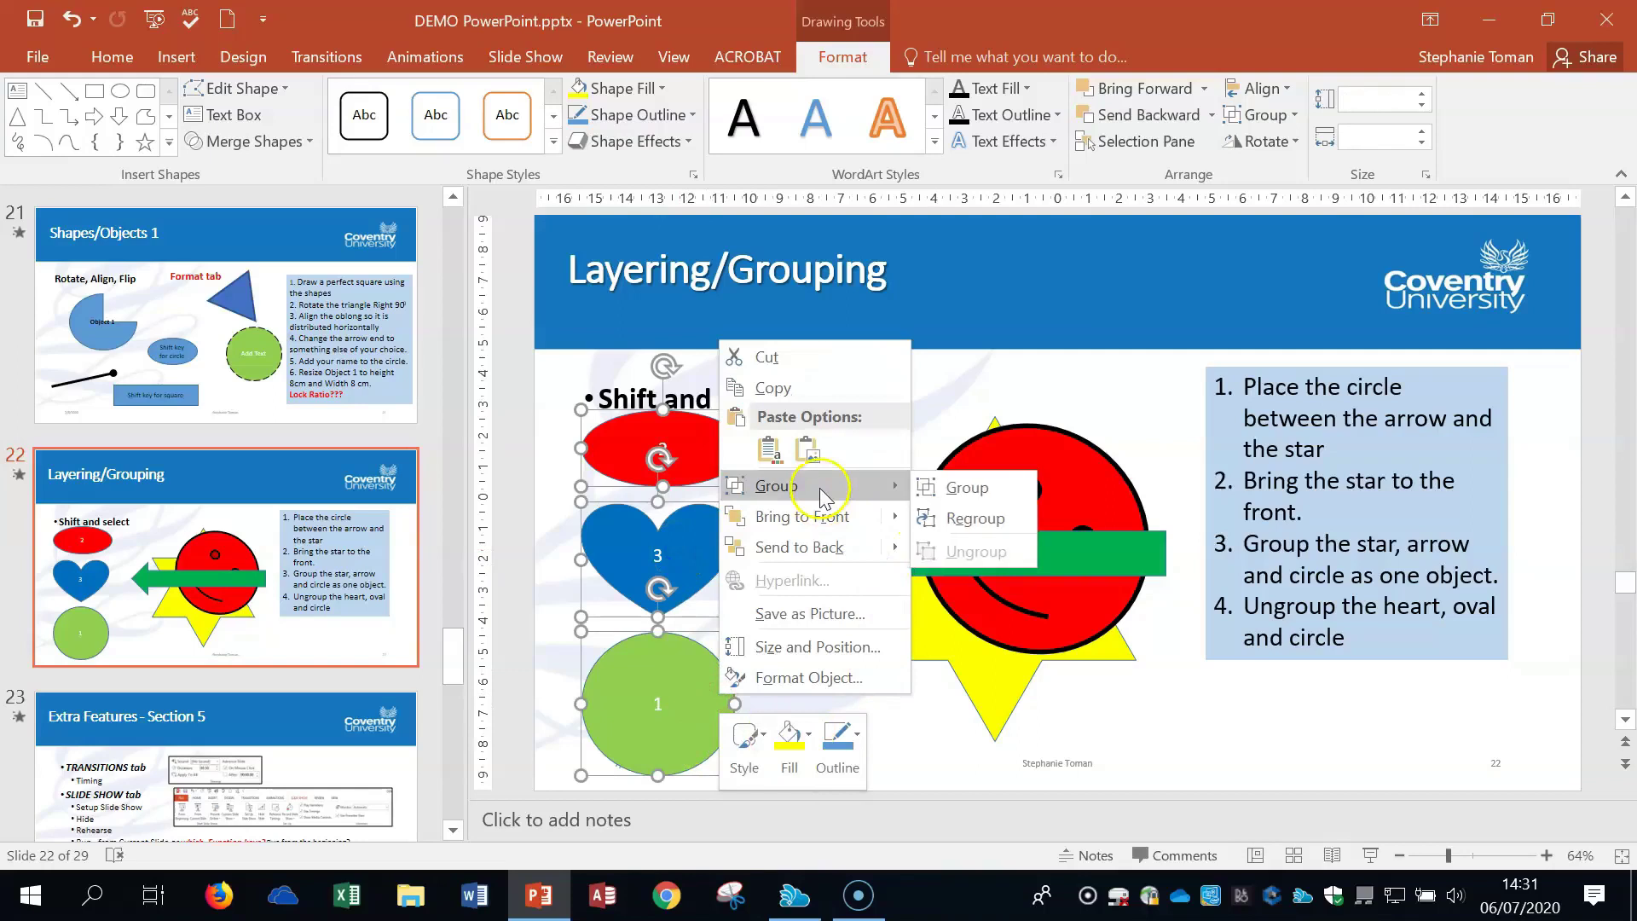
{"action": "left_click", "coordinate": [989, 488]}
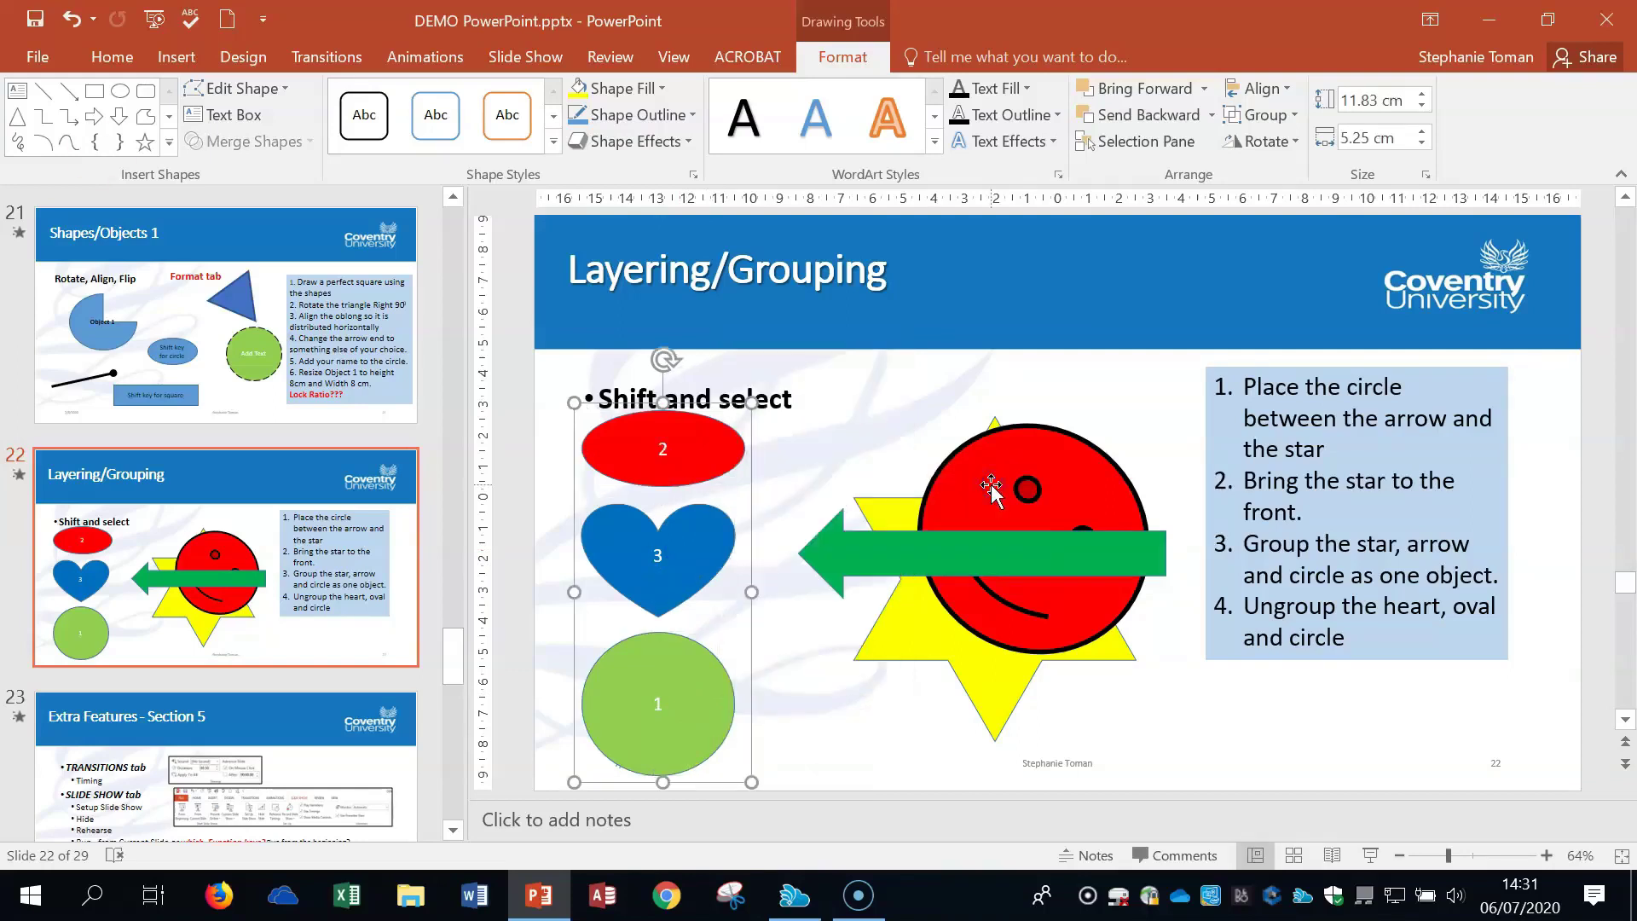
Nudge the new group slightly to the right and clear the selection.
{"action": "mouse_move", "coordinate": [746, 524]}
{"action": "left_mouse_down"}
{"action": "mouse_move", "coordinate": [904, 512]}
{"action": "mouse_move", "coordinate": [771, 530]}
{"action": "left_mouse_up"}
{"action": "left_click", "coordinate": [911, 376]}
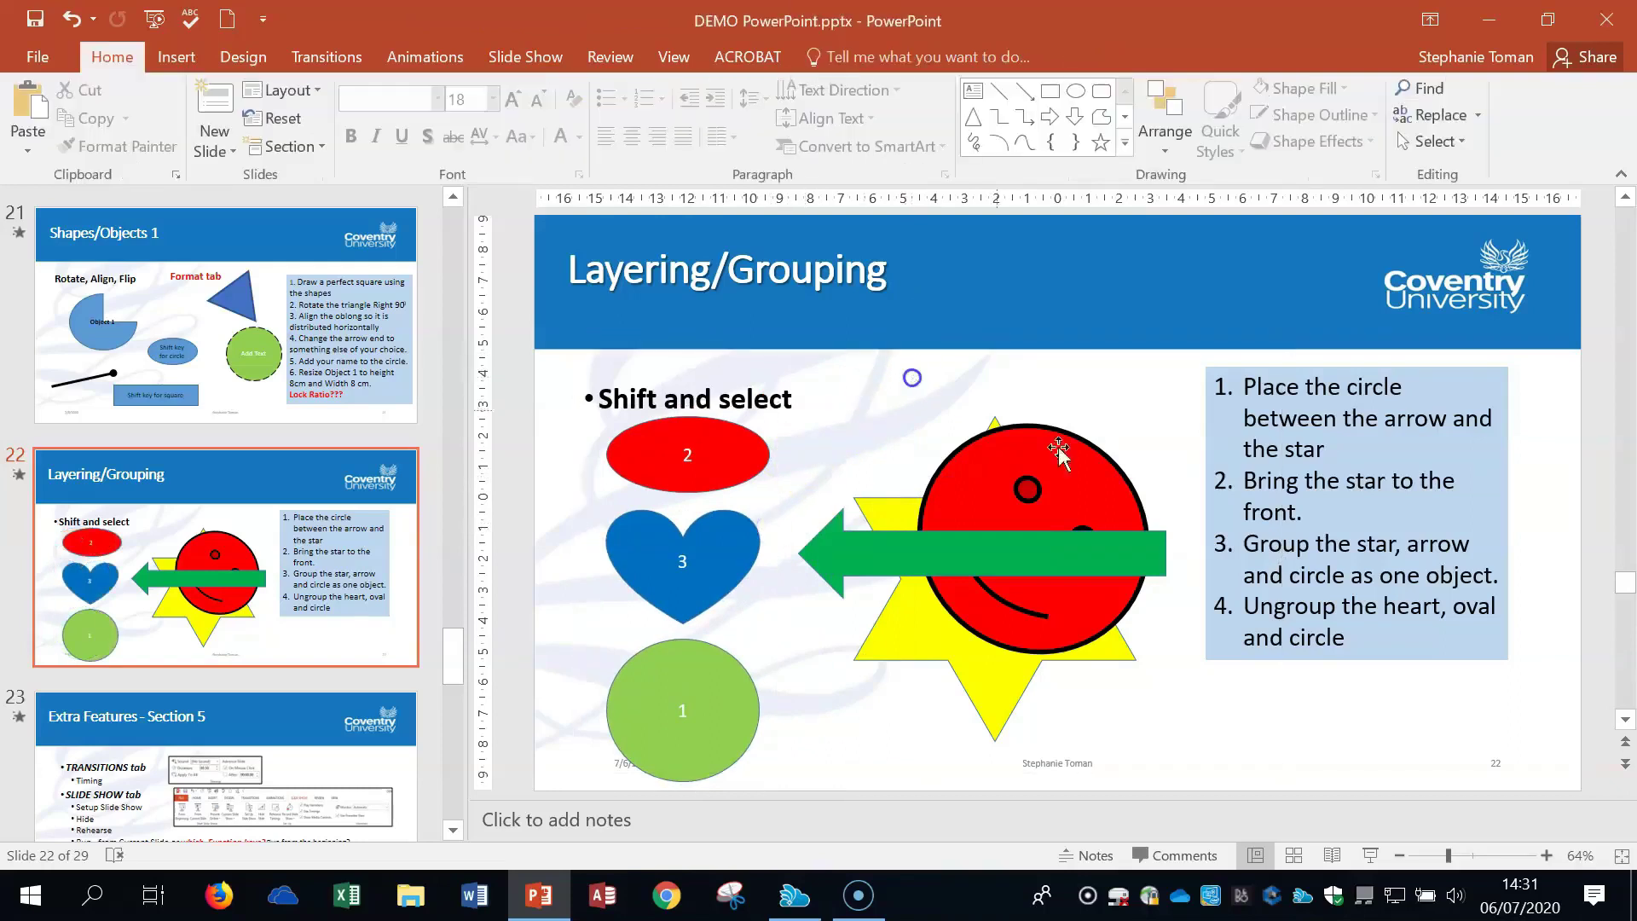
{"action": "left_click", "coordinate": [1246, 758]}
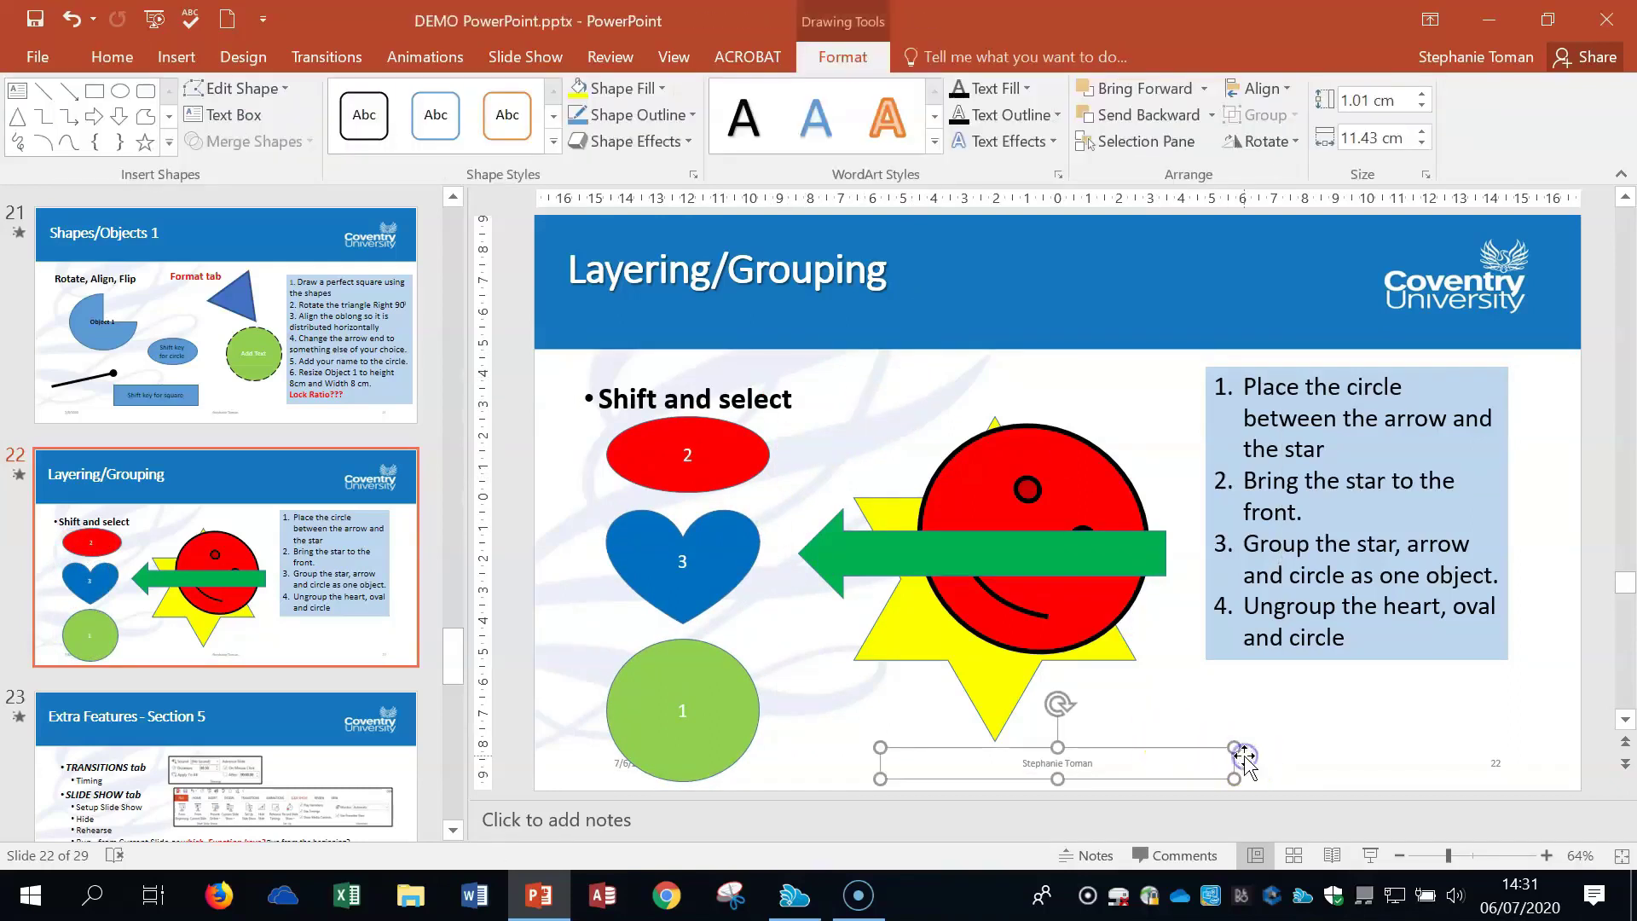
{"action": "left_click", "coordinate": [739, 655]}
{"action": "left_click", "coordinate": [1239, 719]}
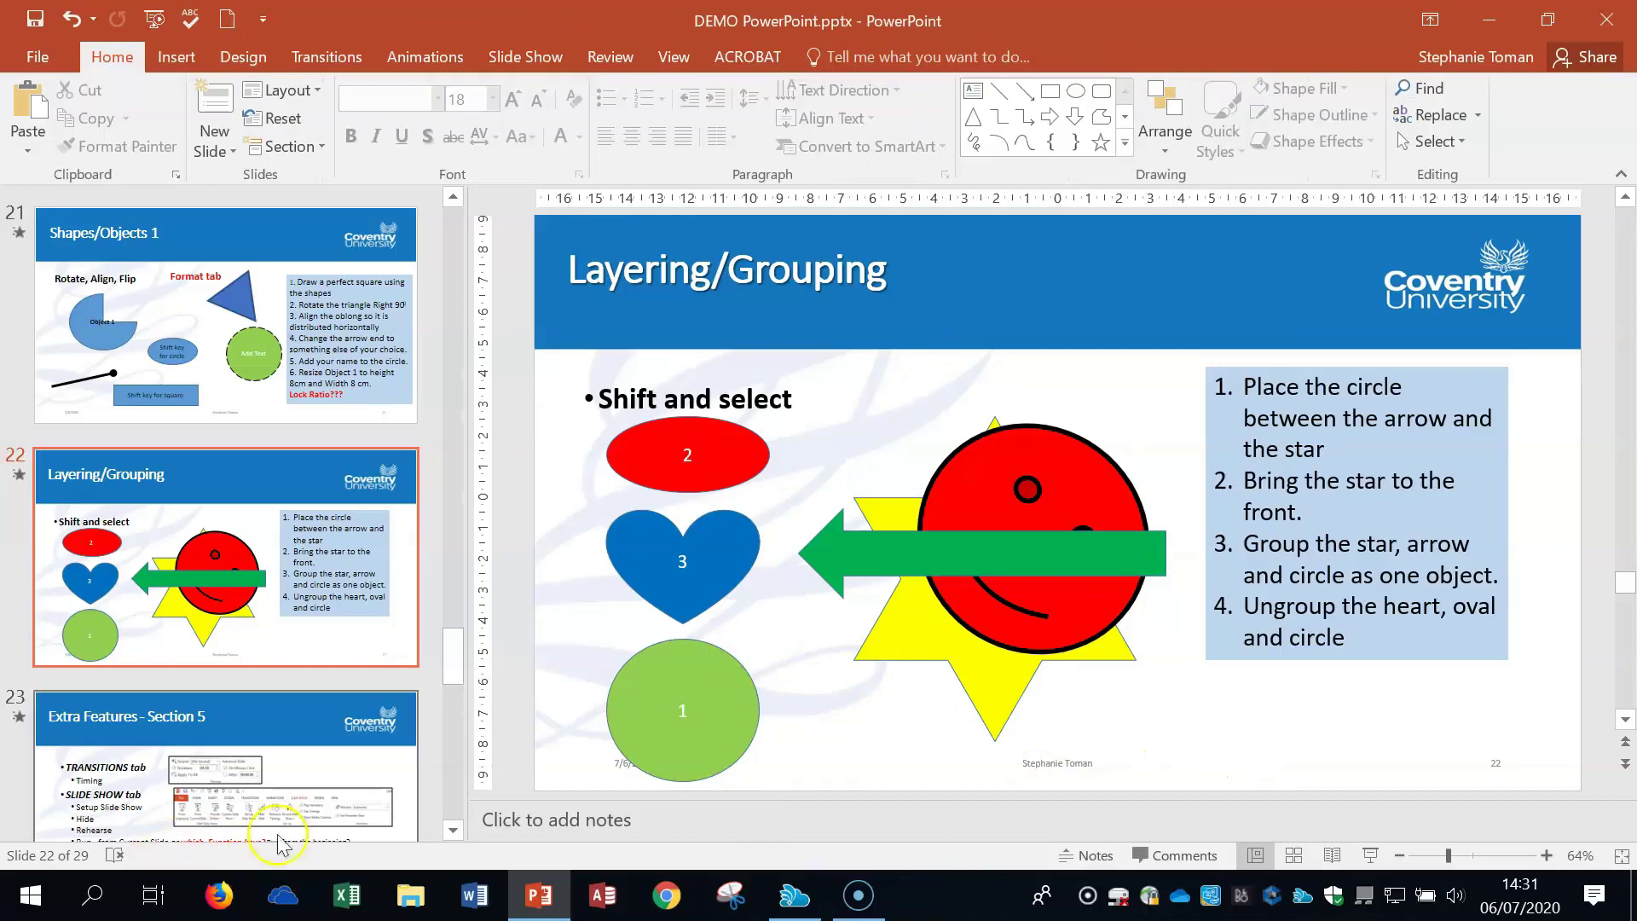